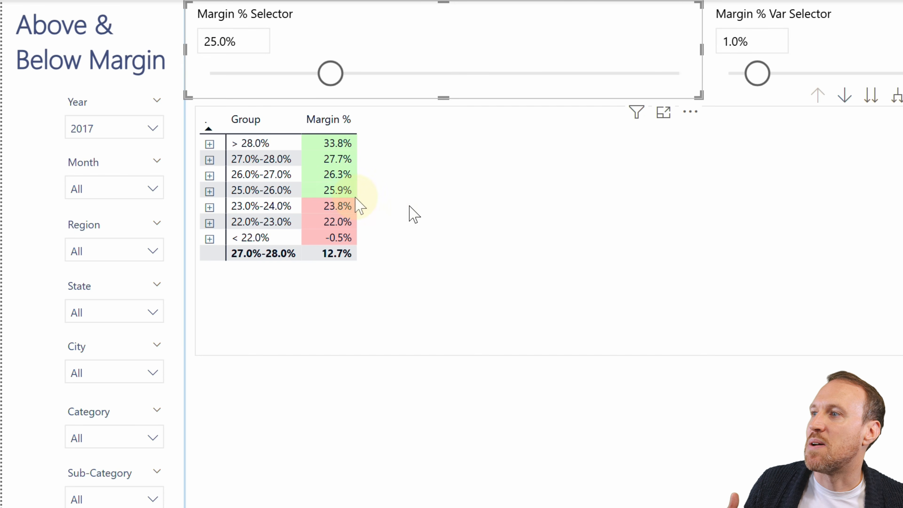
Expand the 25.0%-26.0% and 23.0%-24.0% groups in the matrix to review their states' margins, and collapse them again
{"action": "left_click", "coordinate": [210, 192]}
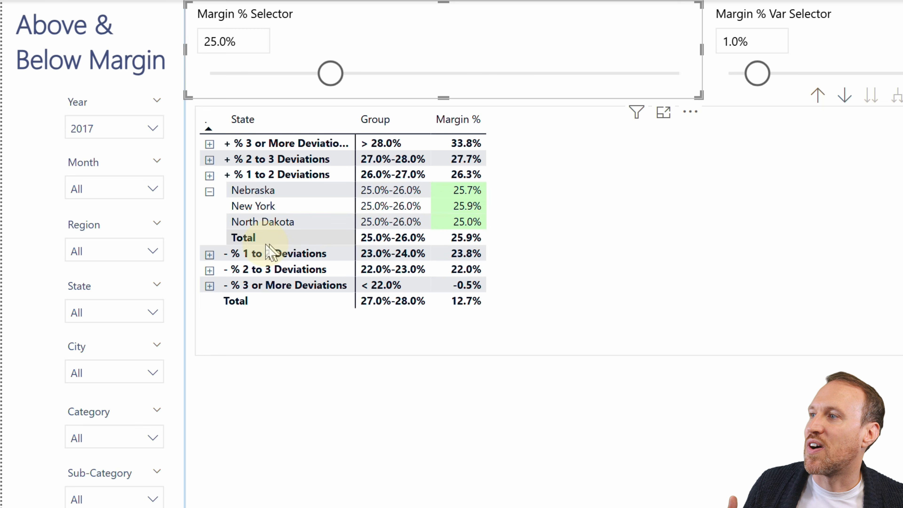
{"action": "left_click", "coordinate": [209, 254]}
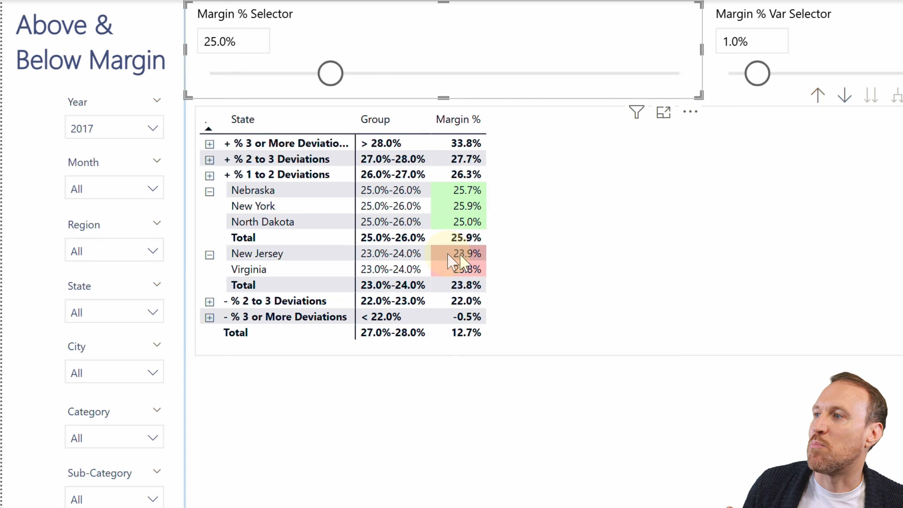
{"action": "left_click", "coordinate": [209, 255]}
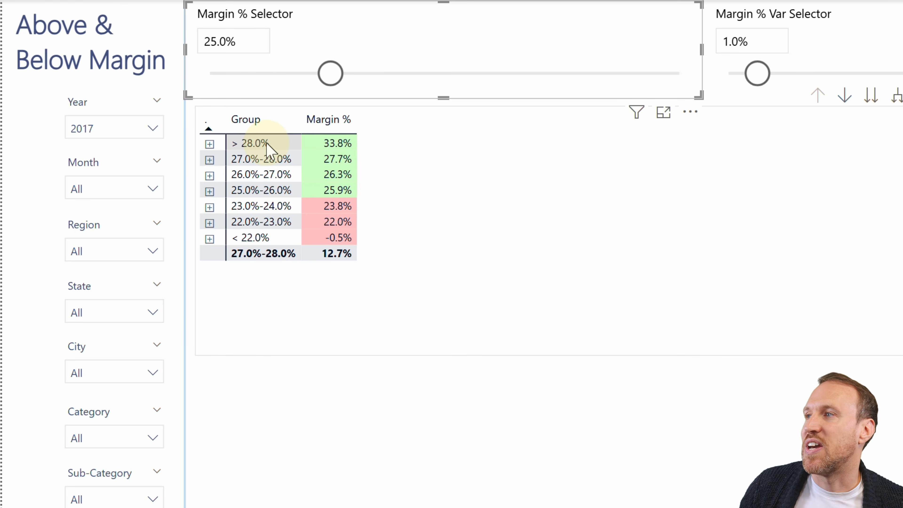
Sort the matrix by Margin % in descending order and expand the < 22.0% group to examine its states
{"action": "left_click", "coordinate": [236, 145]}
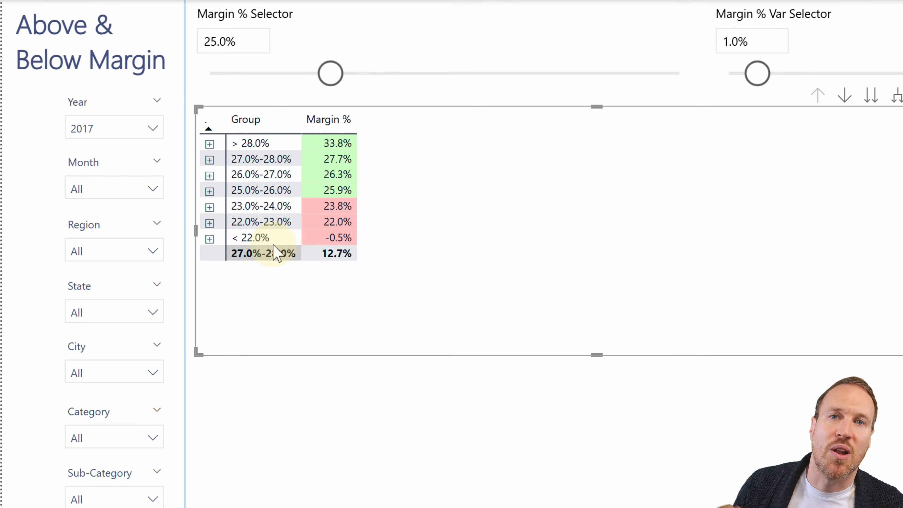
{"action": "left_click", "coordinate": [344, 238]}
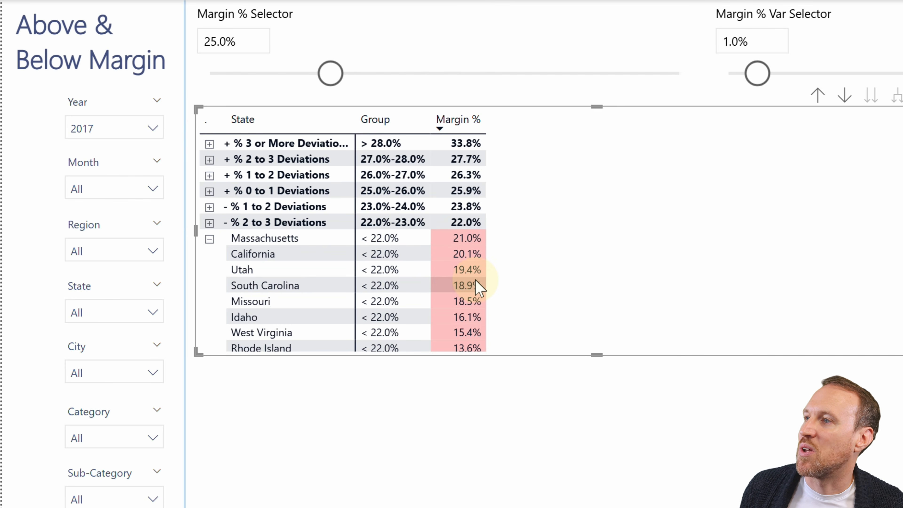
{"action": "scroll", "coordinate": [475, 279], "scroll_direction": "down", "scroll_amount": 10}
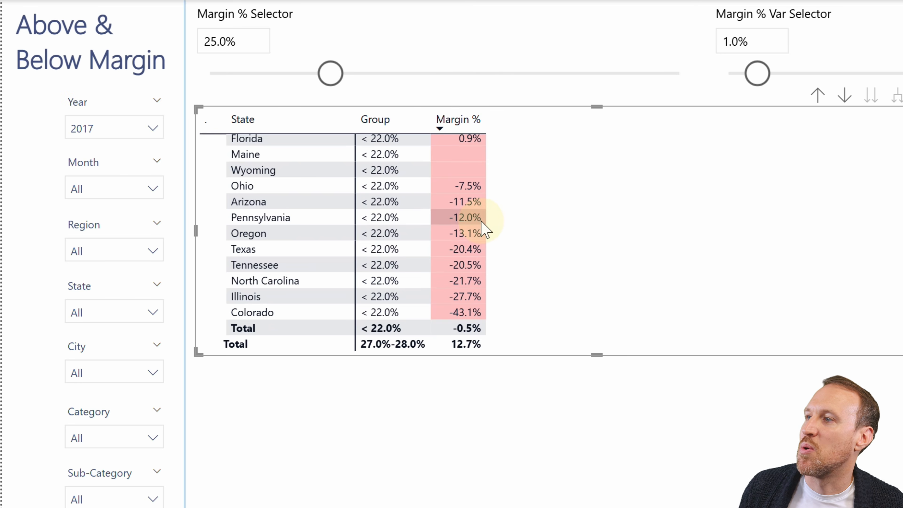
{"action": "scroll", "coordinate": [481, 221], "scroll_direction": "up", "scroll_amount": 1}
{"action": "scroll", "coordinate": [471, 210], "scroll_direction": "up", "scroll_amount": 8}
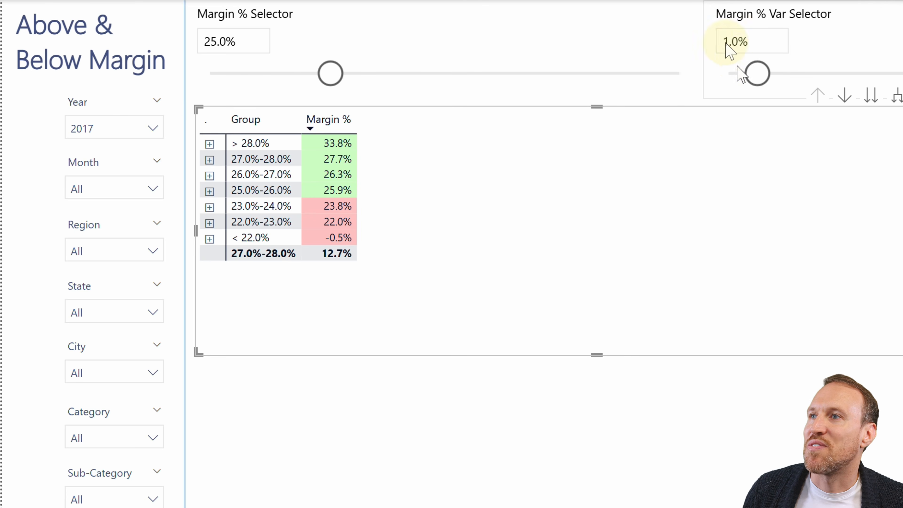
Set the Margin % Var Selector slicer to 2.0%
{"action": "left_click_drag", "start_coordinate": [758, 75], "coordinate": [784, 75]}
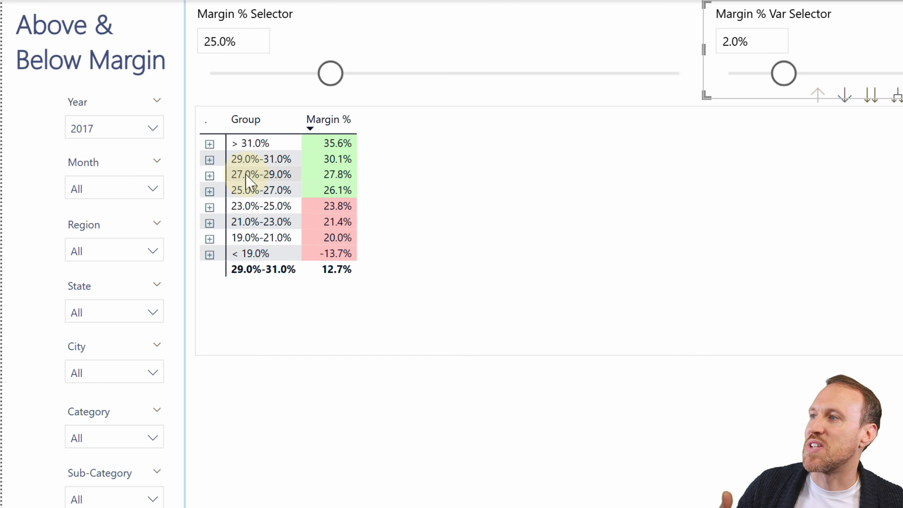
{"action": "left_click", "coordinate": [273, 147]}
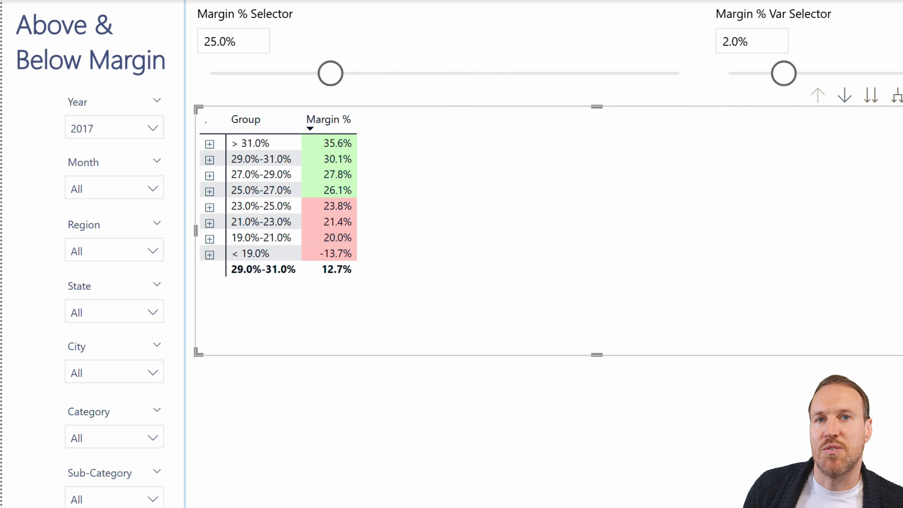
{"action": "left_click", "coordinate": [902, 276]}
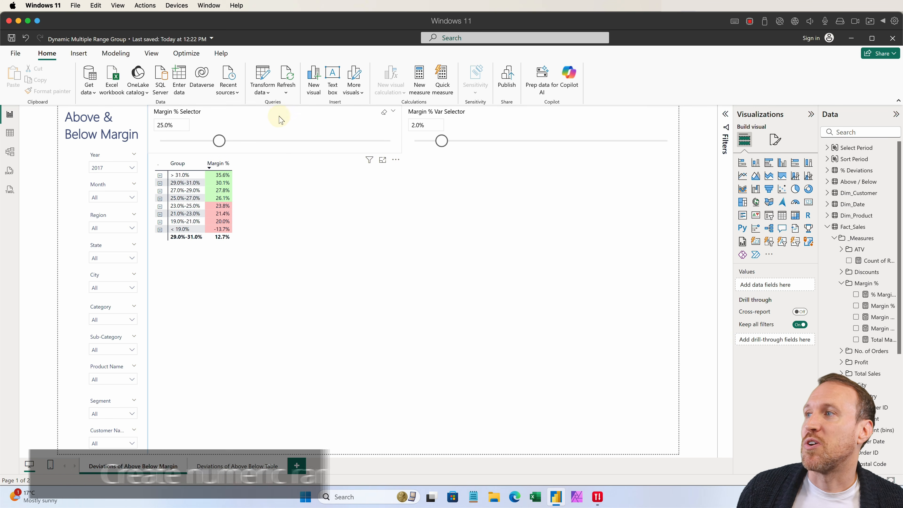
Start a new numeric range parameter and name it Margin % Selector
{"action": "left_click", "coordinate": [516, 121]}
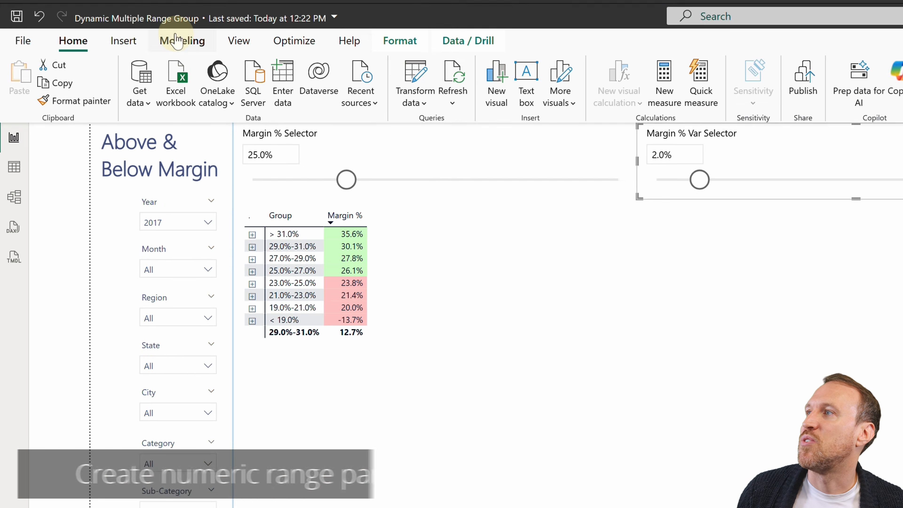
{"action": "left_click", "coordinate": [177, 41]}
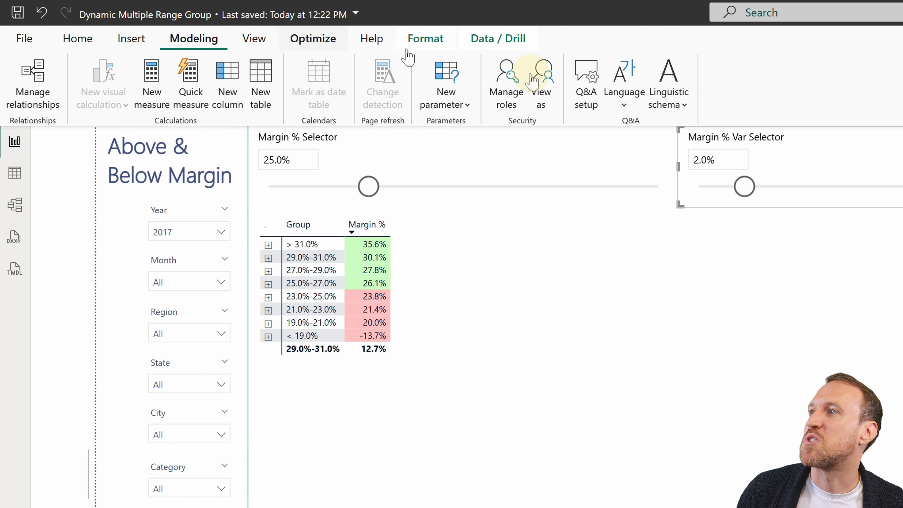
{"action": "left_click", "coordinate": [437, 103]}
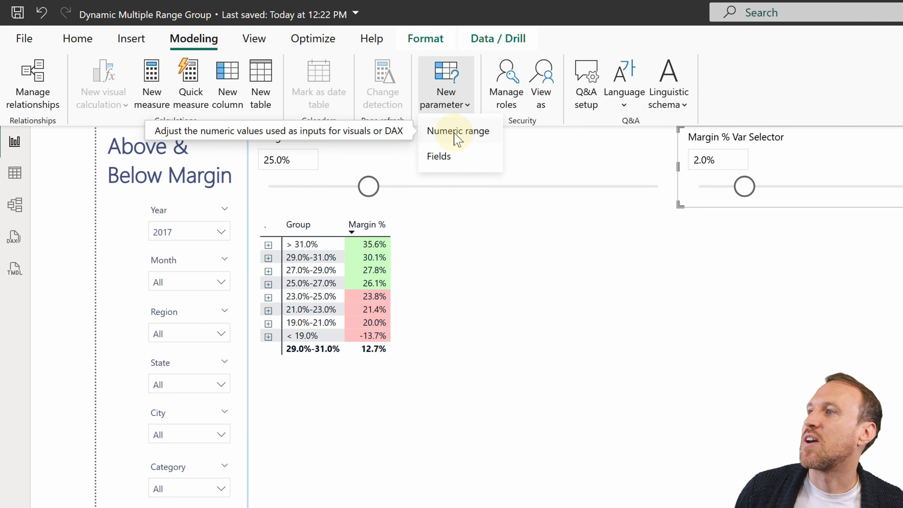
{"action": "left_click", "coordinate": [458, 131]}
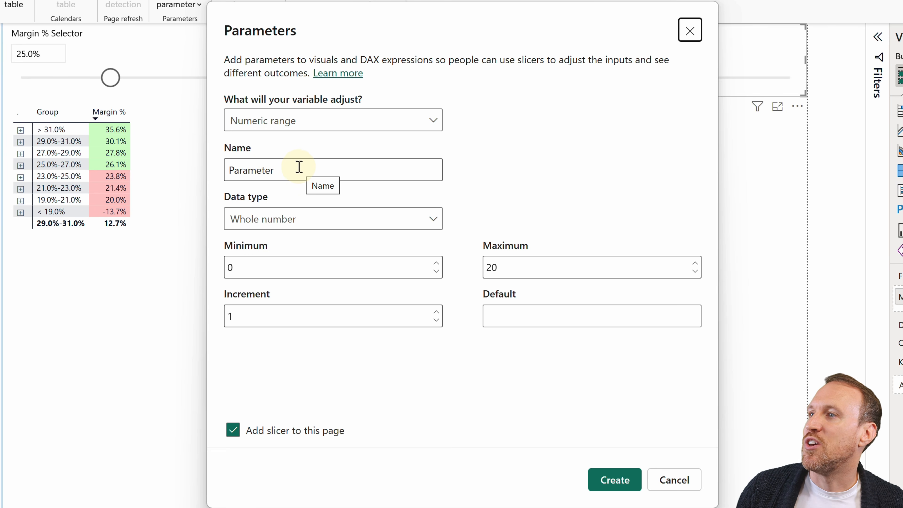
{"action": "left_click", "coordinate": [299, 167]}
{"action": "key", "text": "ctrl+a"}
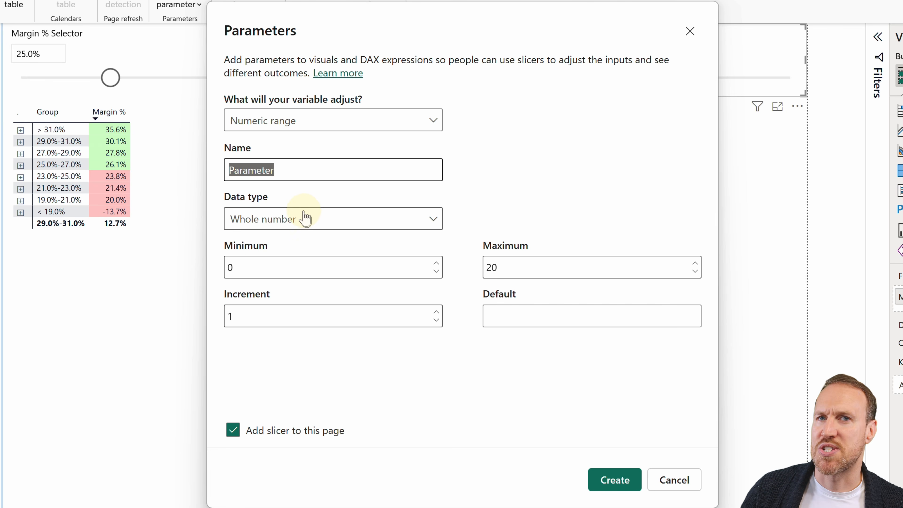
{"action": "left_click_drag", "start_coordinate": [392, 32], "coordinate": [424, 51]}
{"action": "double_click", "coordinate": [316, 176]}
{"action": "left_click", "coordinate": [315, 175]}
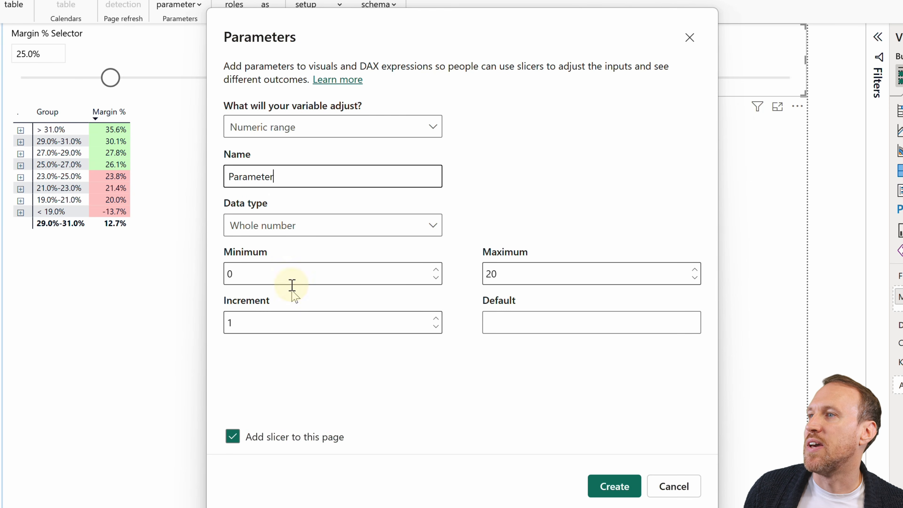
{"action": "left_click_drag", "start_coordinate": [299, 177], "coordinate": [101, 164]}
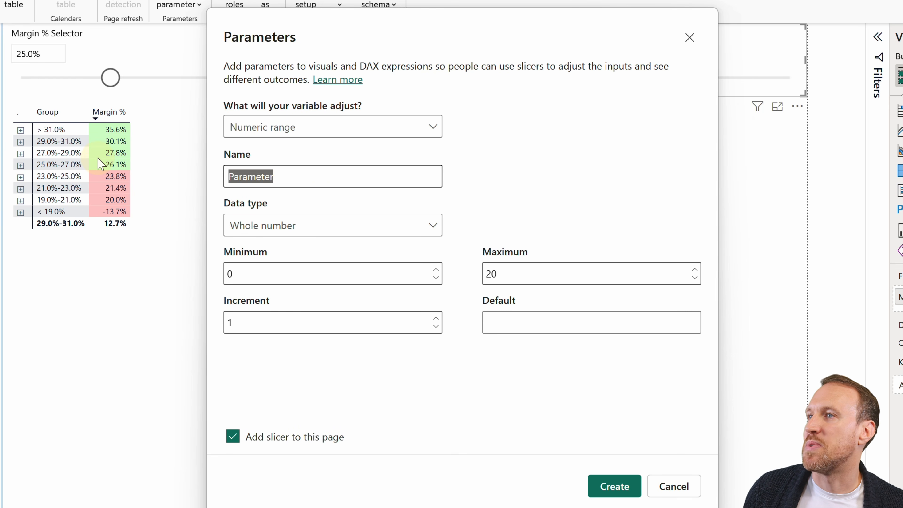
{"action": "type", "text": "Margin % Selecto"}
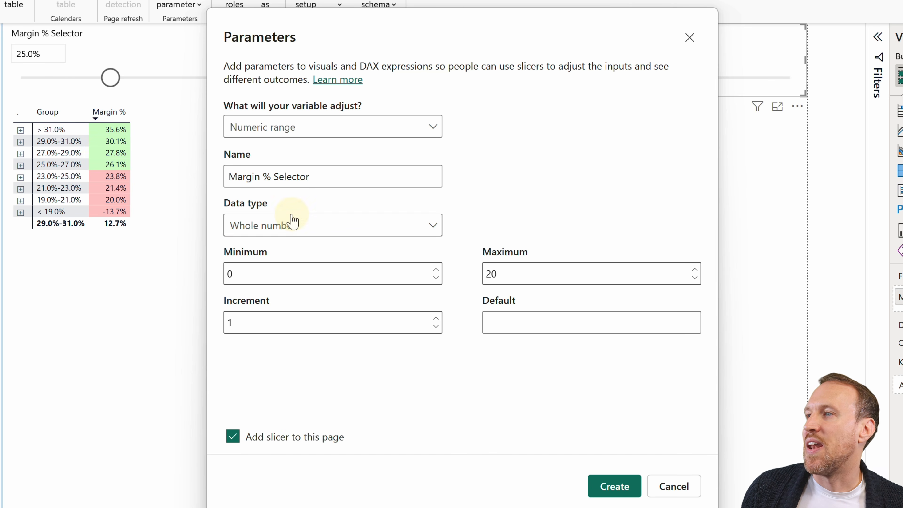
Configure the parameter as a decimal number with maximum 1, increment 0.005 and default 0.25
{"action": "left_click", "coordinate": [291, 225]}
{"action": "left_click", "coordinate": [278, 271]}
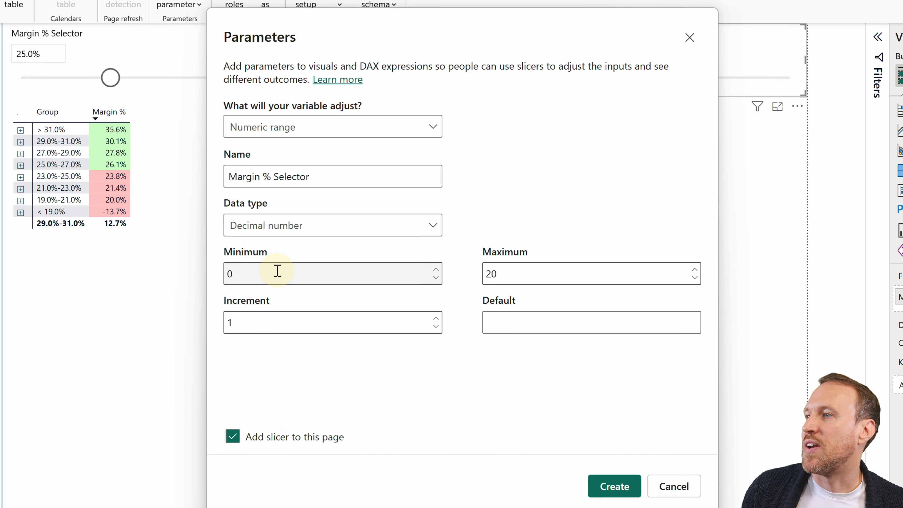
{"action": "double_click", "coordinate": [512, 273]}
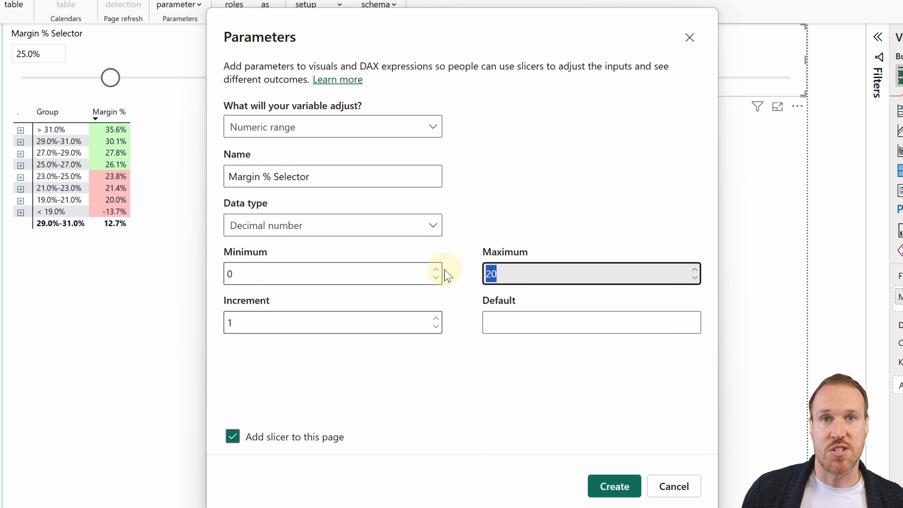
{"action": "type", "text": "1"}
{"action": "left_click", "coordinate": [399, 325]}
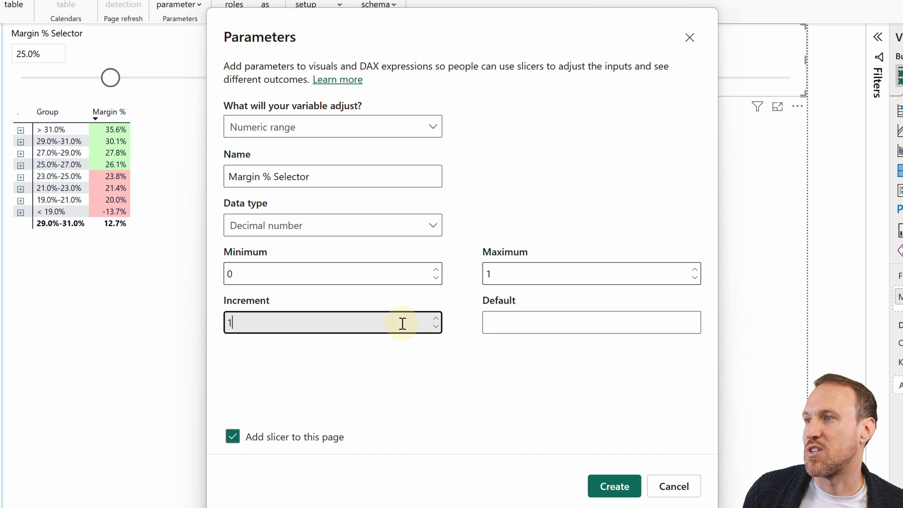
{"action": "left_click_drag", "start_coordinate": [258, 330], "coordinate": [177, 330]}
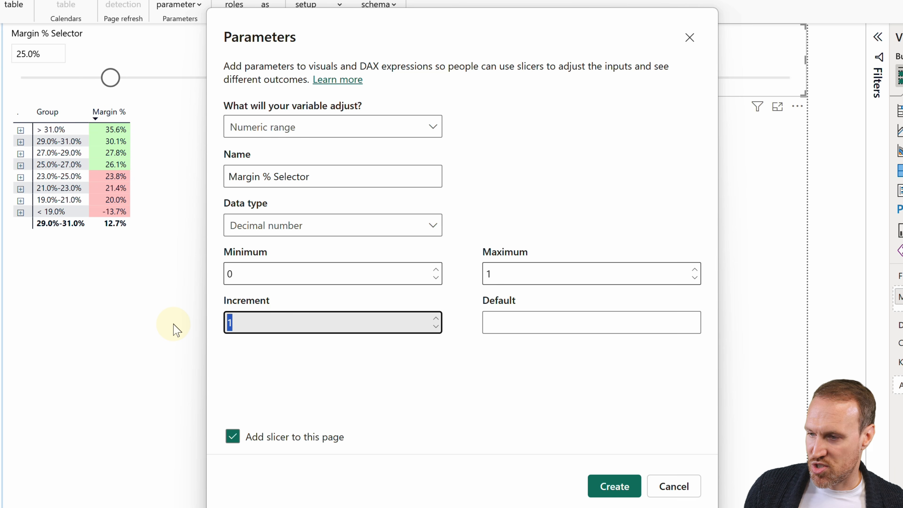
{"action": "type", "text": "0.005"}
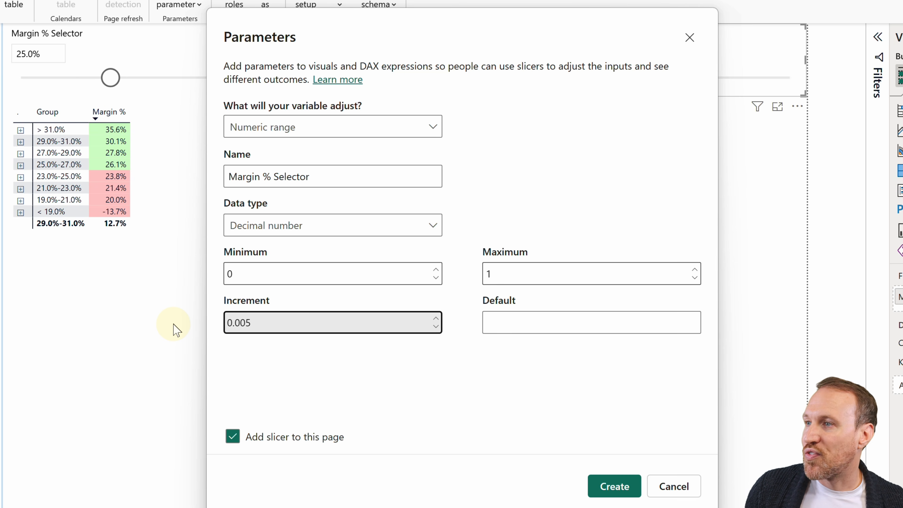
{"action": "left_click", "coordinate": [527, 324]}
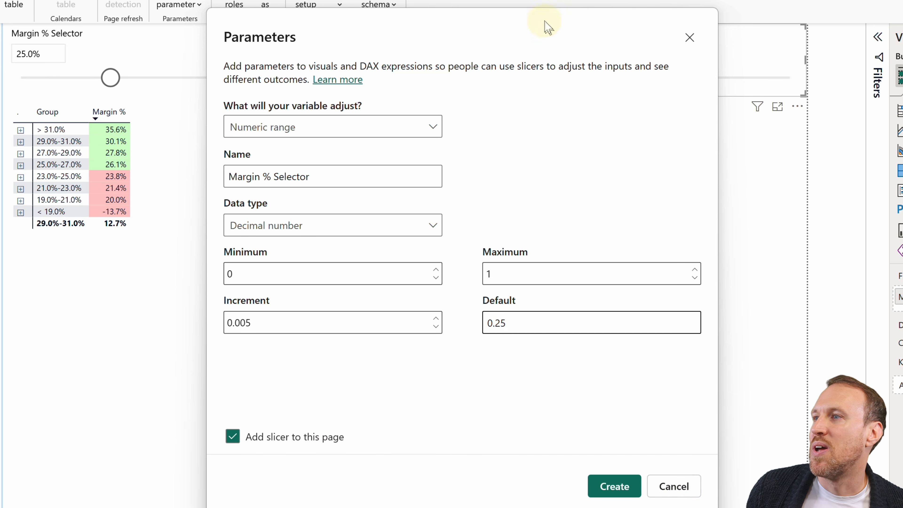
Rename the parameter Margin % Var Selector and set its maximum to 0.1
{"action": "left_click_drag", "start_coordinate": [601, 24], "coordinate": [501, 62]}
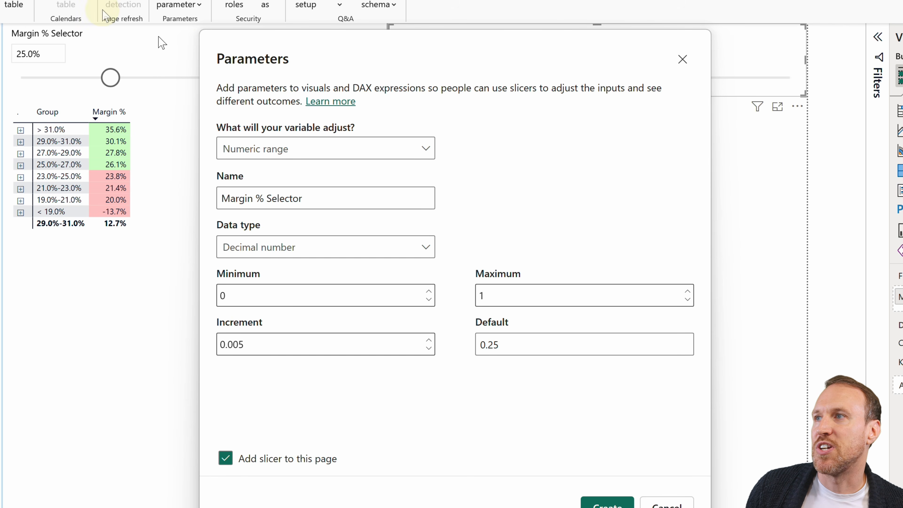
{"action": "left_click", "coordinate": [280, 206]}
{"action": "left_click", "coordinate": [269, 205]}
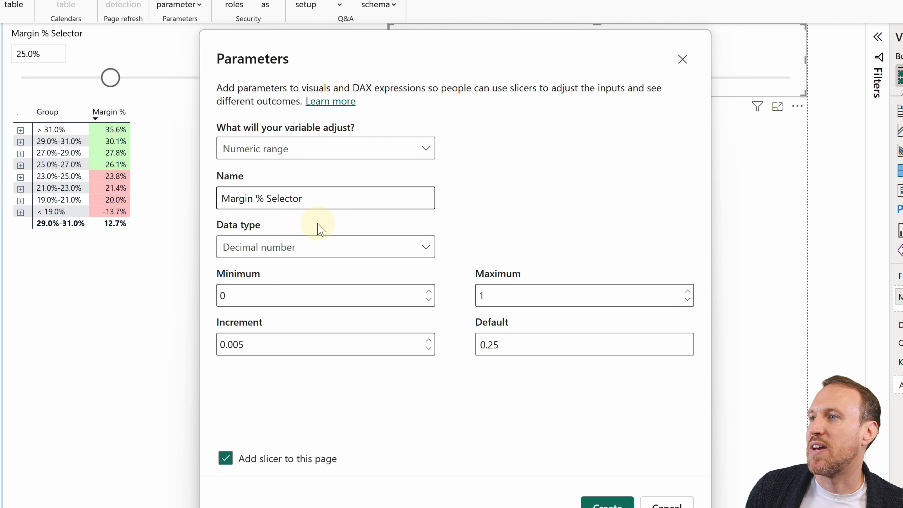
{"action": "type", "text": "Var"}
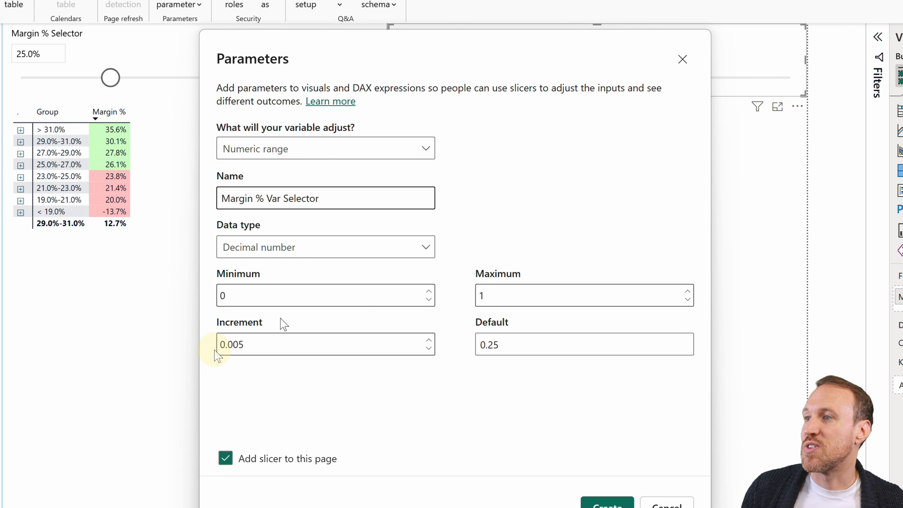
{"action": "left_click", "coordinate": [514, 288]}
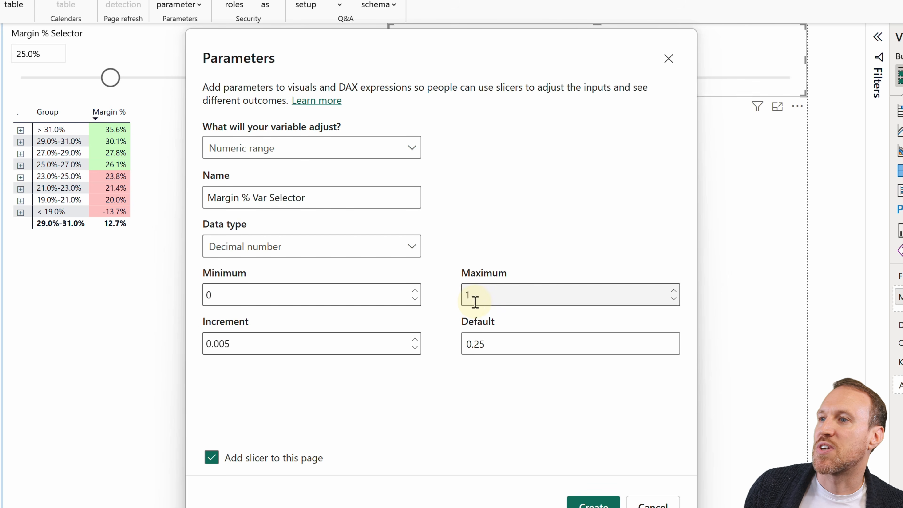
{"action": "left_click", "coordinate": [470, 295]}
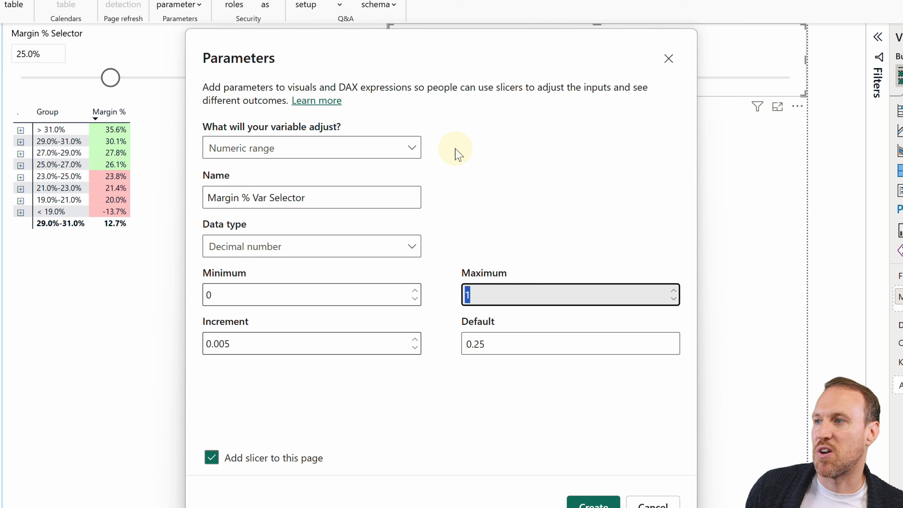
{"action": "type", "text": "0.1"}
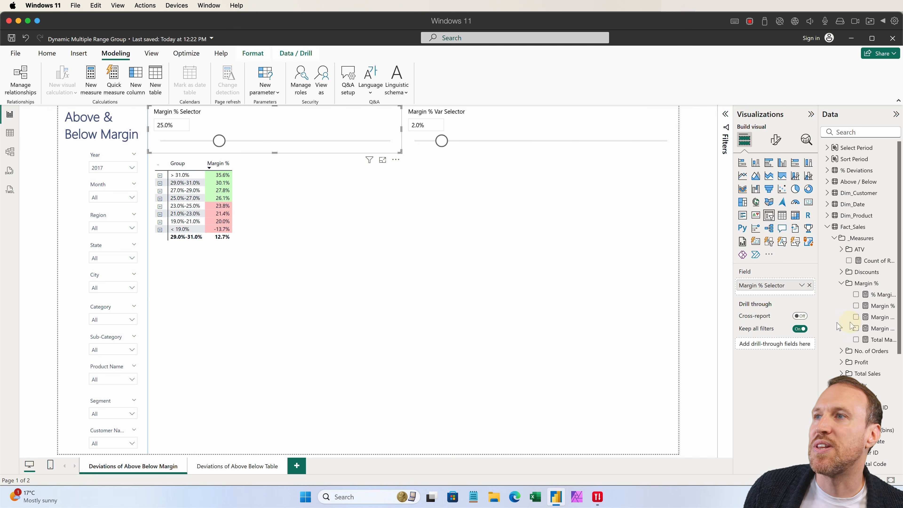
Select the Margin % Selector column in the Margin % Selector table and check its number format and decimal places
{"action": "left_click", "coordinate": [828, 227]}
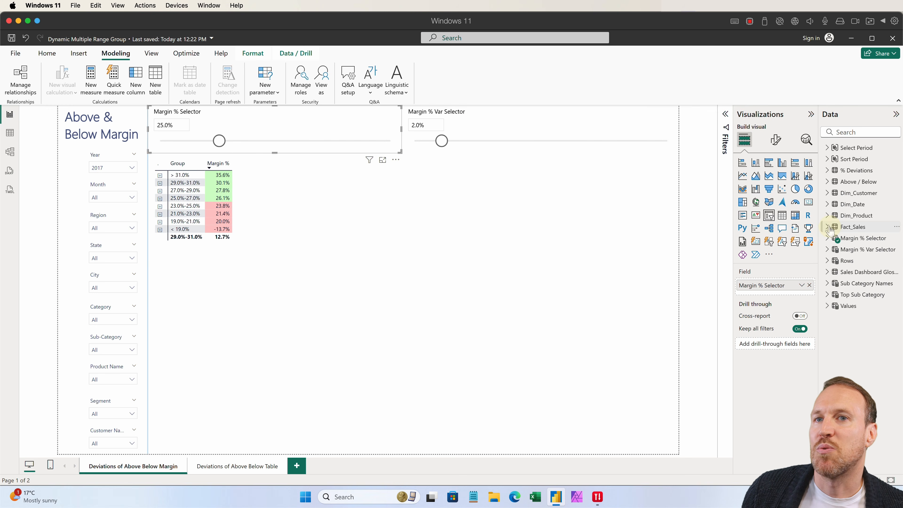
{"action": "left_click", "coordinate": [838, 242]}
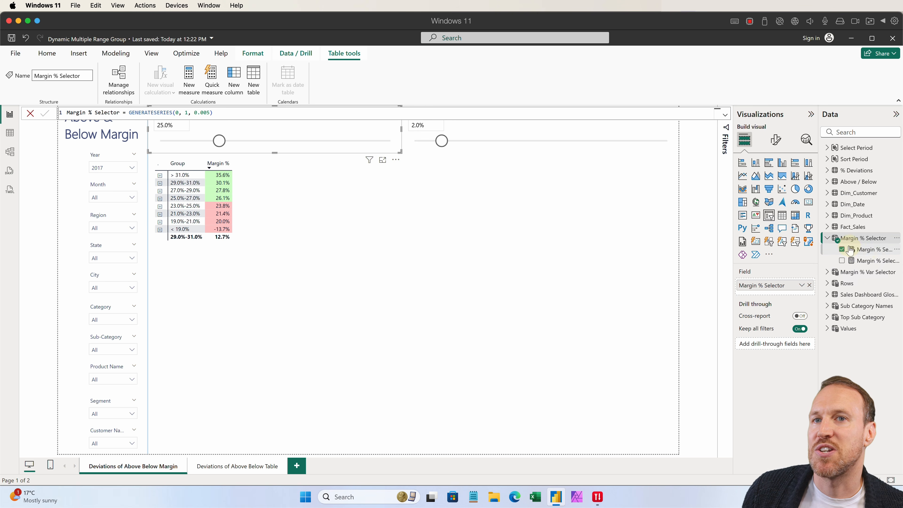
{"action": "left_click", "coordinate": [853, 252]}
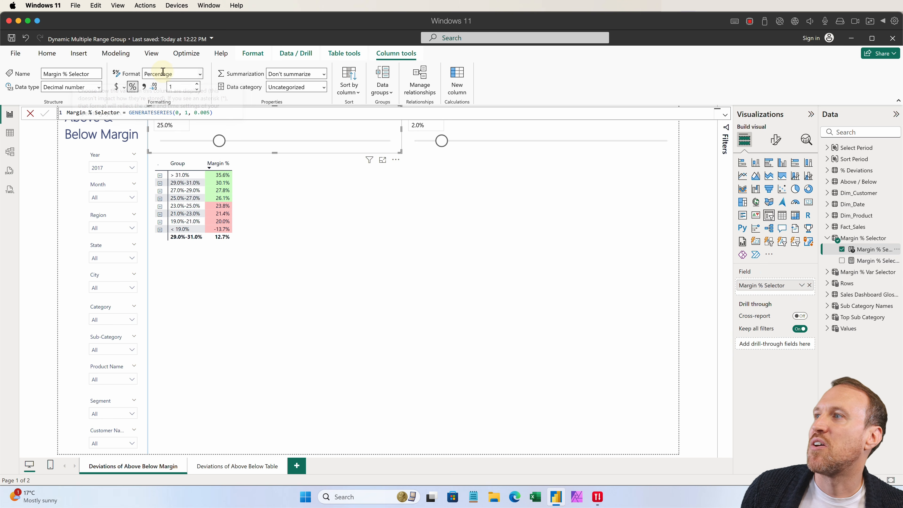
{"action": "left_click", "coordinate": [200, 74]}
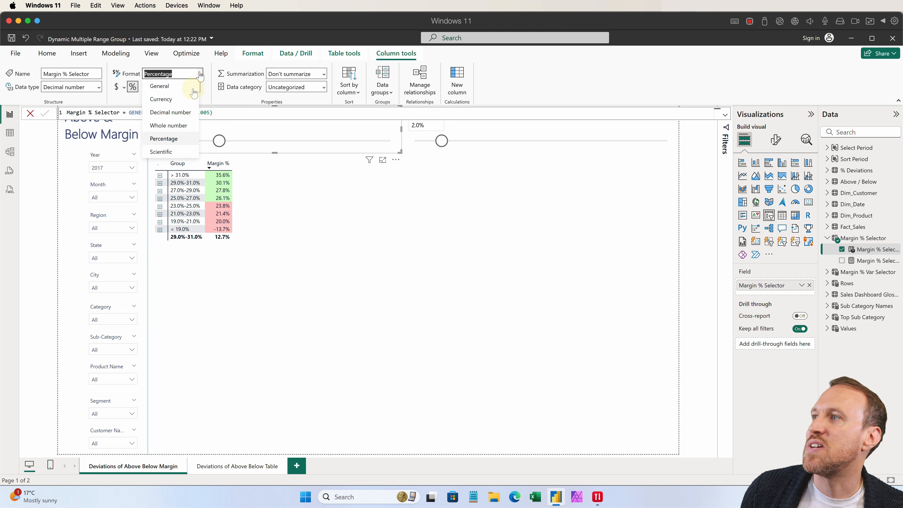
{"action": "left_click", "coordinate": [183, 64]}
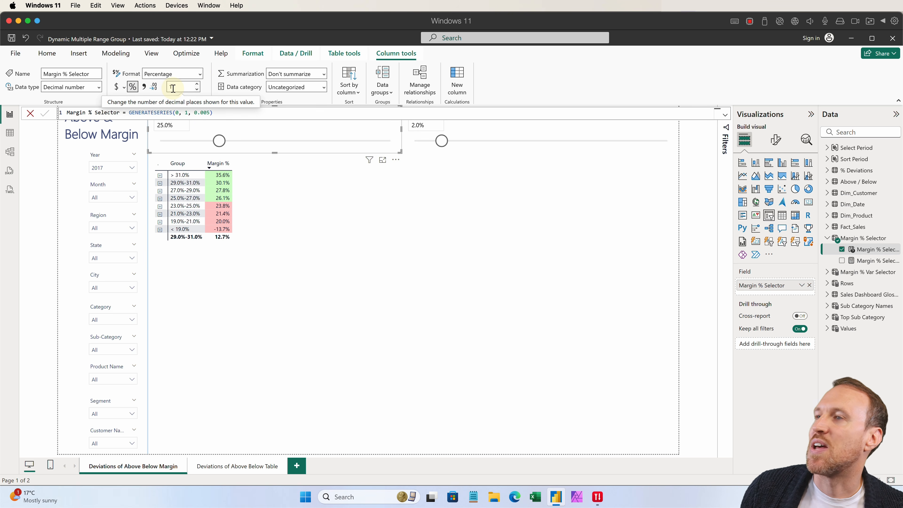
Select the Margin % Var Selector column behind the variance slicer and check its number format and decimal places
{"action": "left_click", "coordinate": [471, 133]}
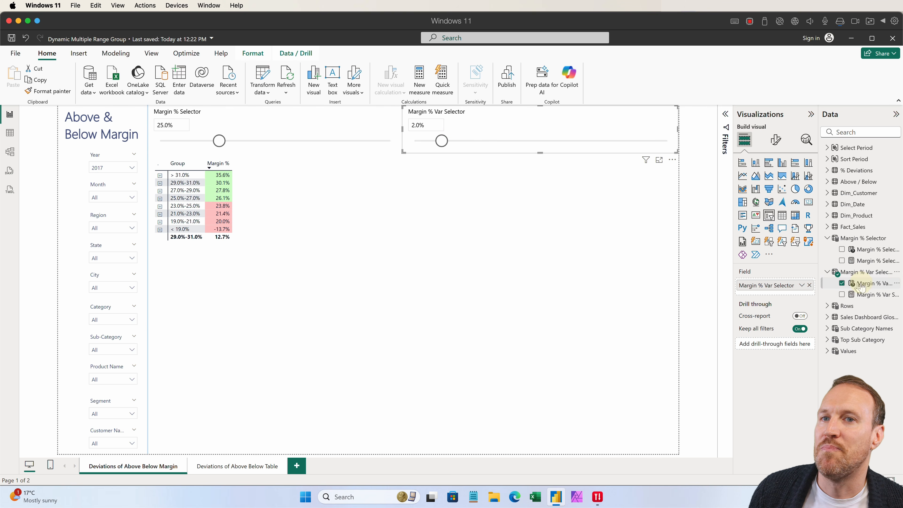
{"action": "left_click", "coordinate": [860, 285]}
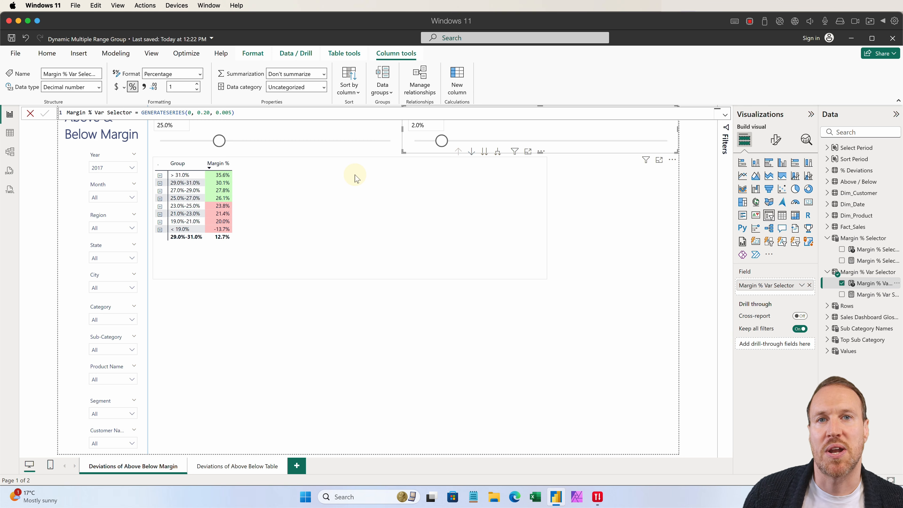
Widen the row label column of the margin matrix to show the full deviation group names
{"action": "left_click", "coordinate": [540, 212]}
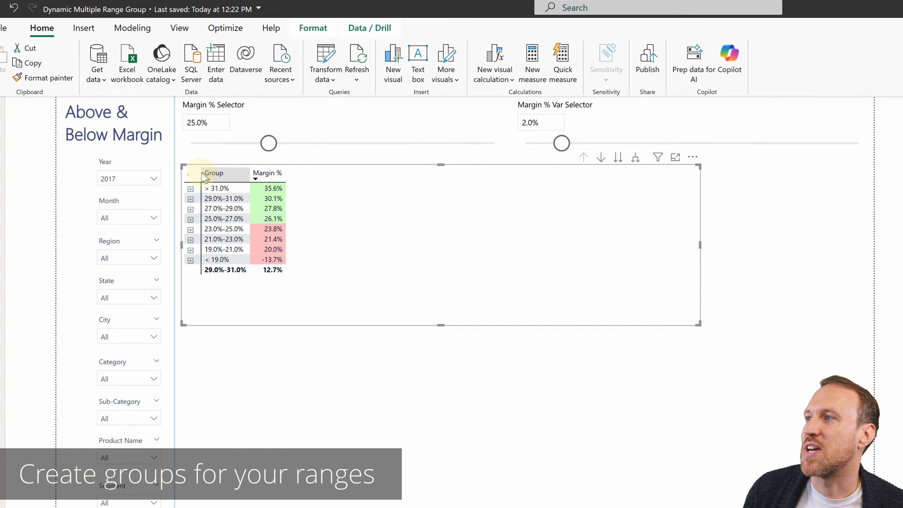
{"action": "left_click_drag", "start_coordinate": [221, 178], "coordinate": [328, 178]}
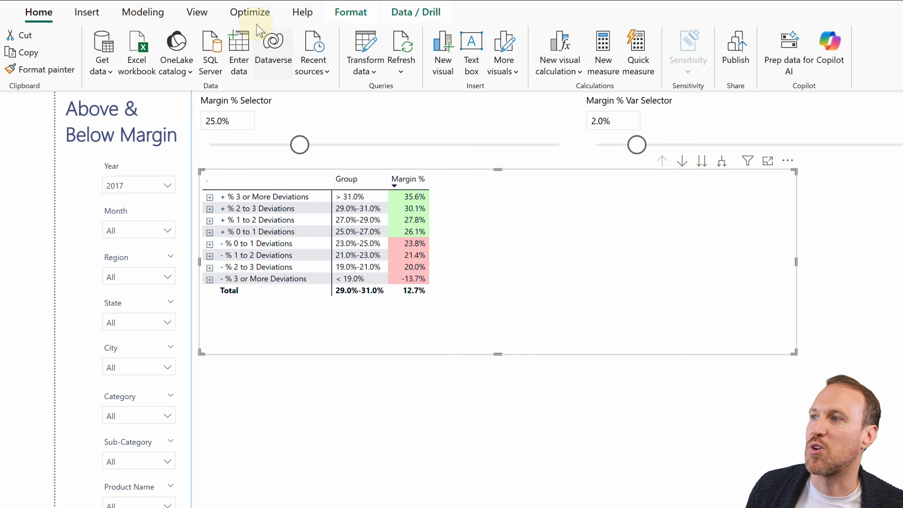
Start a manually entered table named % Deviations, with its first column also named % Deviations
{"action": "left_click", "coordinate": [240, 52]}
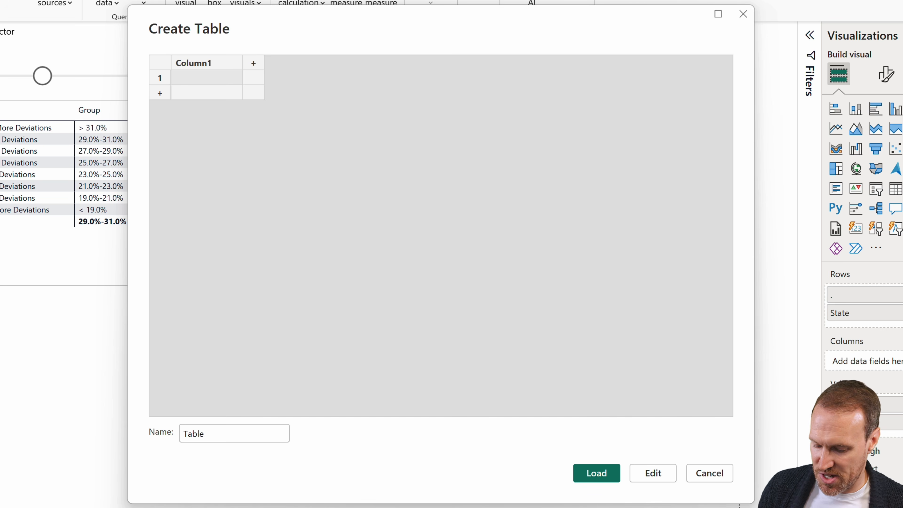
{"action": "double_click", "coordinate": [210, 64]}
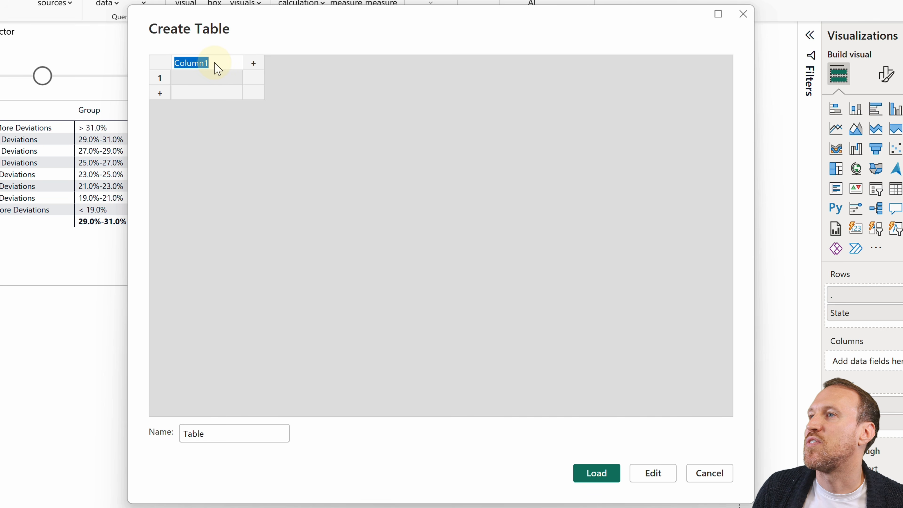
{"action": "left_click_drag", "start_coordinate": [210, 434], "coordinate": [165, 437]}
{"action": "type", "text": "'% Deviations'"}
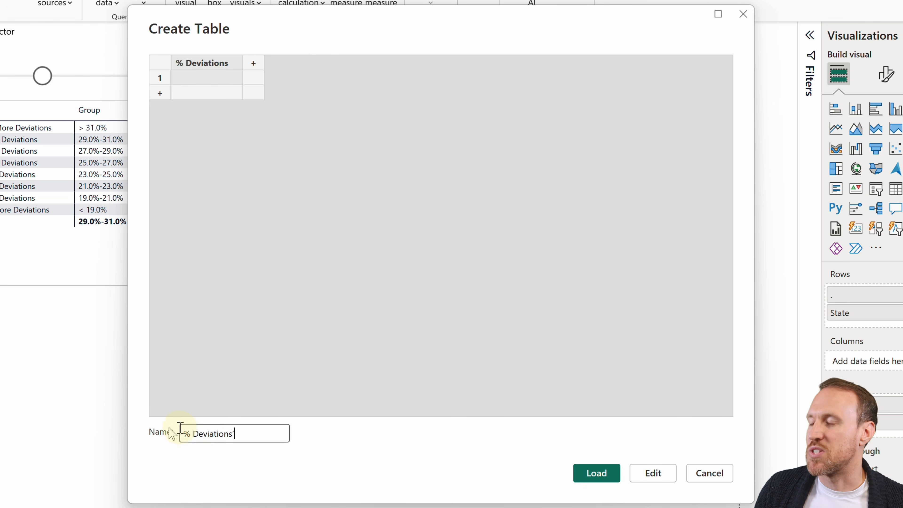
{"action": "left_click", "coordinate": [181, 430]}
{"action": "key", "text": "Delete"}
{"action": "left_click", "coordinate": [242, 429]}
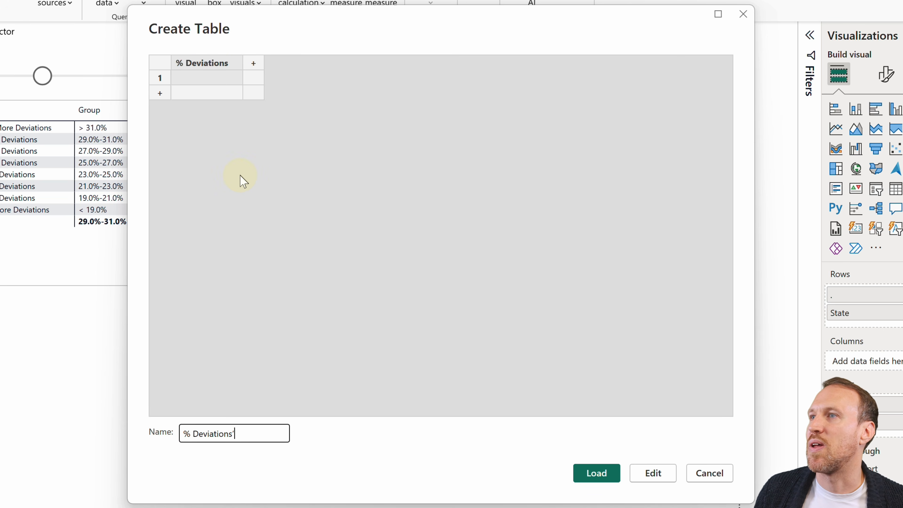
Add a second column named Sort to the new table
{"action": "left_click", "coordinate": [253, 63]}
{"action": "double_click", "coordinate": [277, 65]}
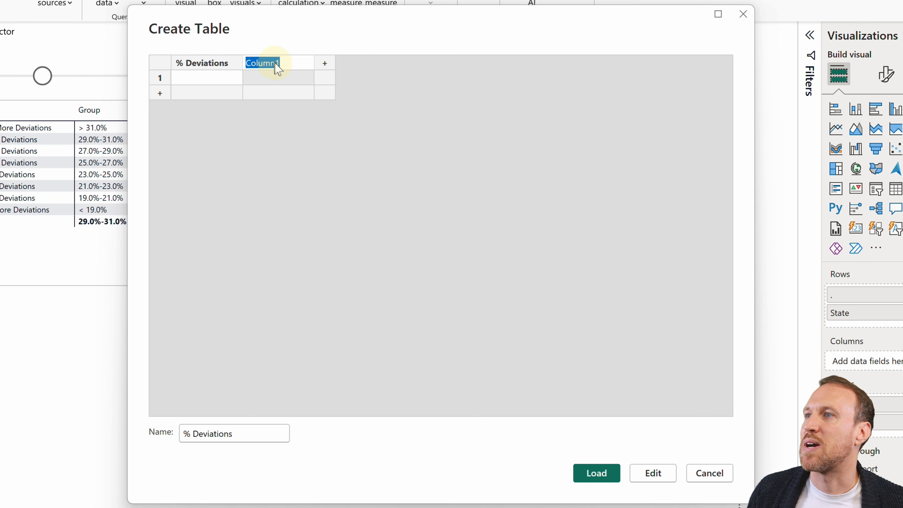
{"action": "type", "text": "Sort"}
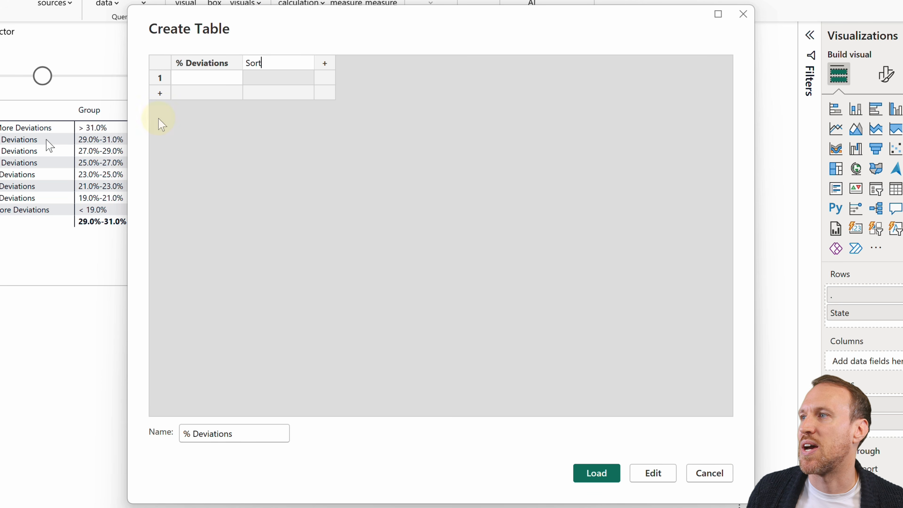
{"action": "left_click", "coordinate": [272, 80]}
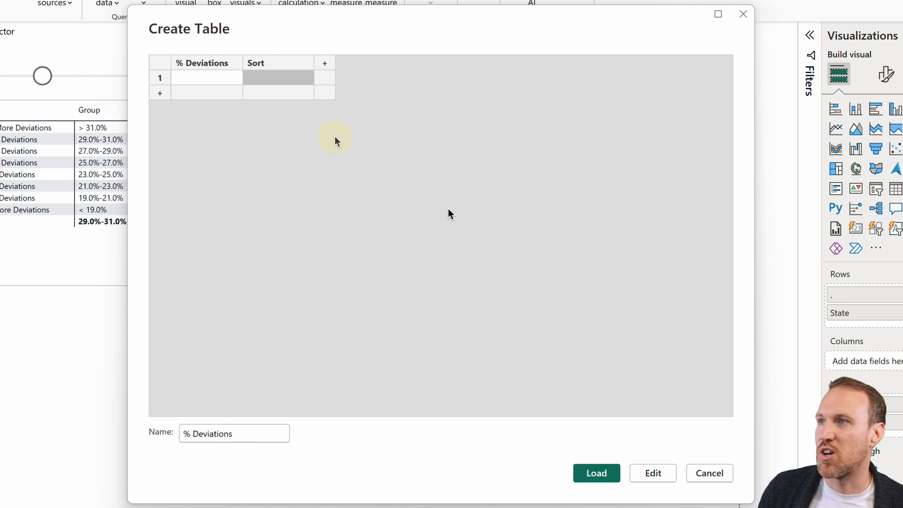
Fill the % Deviations column with eight groups, from + % 3 or More Deviations down to - % 3 or More Deviations, and widen it
{"action": "left_click", "coordinate": [198, 80]}
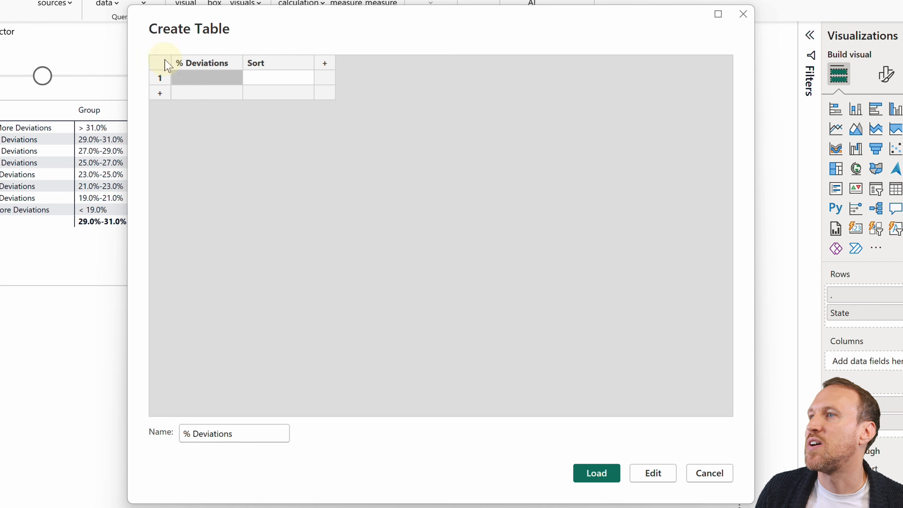
{"action": "left_click", "coordinate": [180, 81]}
{"action": "left_click", "coordinate": [265, 81]}
{"action": "left_click", "coordinate": [212, 75]}
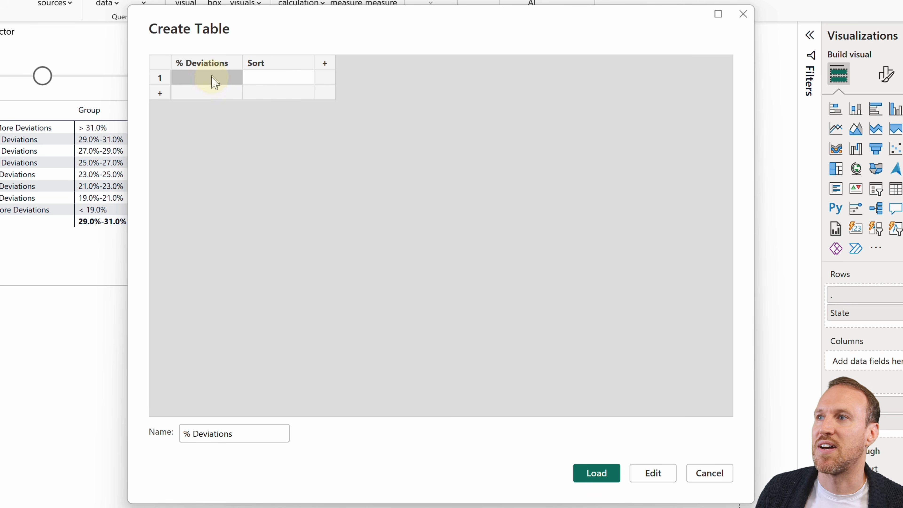
{"action": "type", "text": "+ % 3 or More Deviations + % 2 to 3 Deviations + % 1 to 2 Deviations + % 0 to 1 Deviations - % 0 to 1 Deviations - % 1 to 2 Deviations - % 2 to 3 Deviations - % 3 or More Deviations"}
{"action": "left_click_drag", "start_coordinate": [243, 63], "coordinate": [281, 73]}
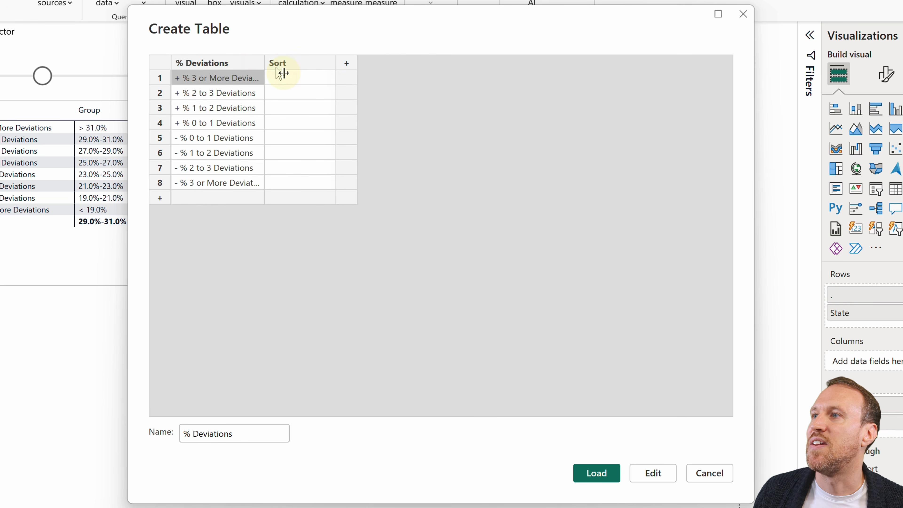
Number the groups 1 to 8 in the Sort column, then discard the manually entered table
{"action": "left_click", "coordinate": [307, 82]}
{"action": "type", "text": "1 2 3 4 5 6"}
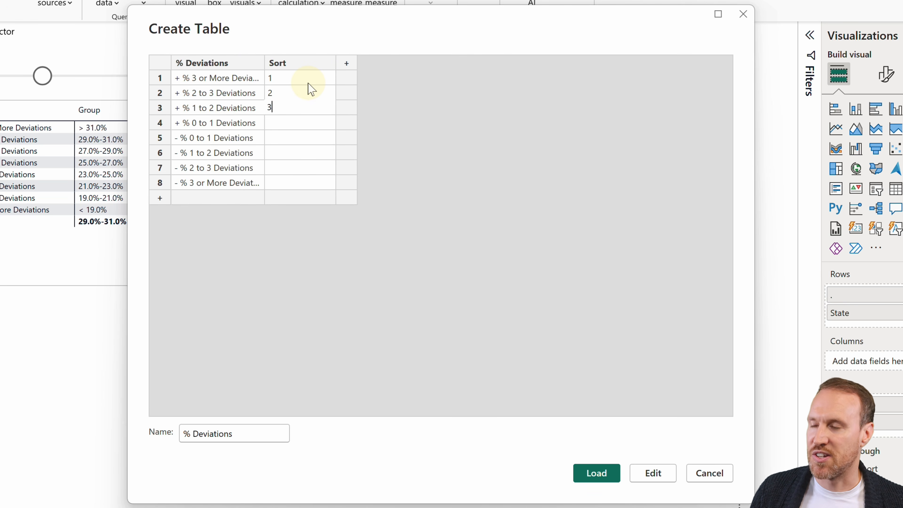
{"action": "type", "text": " 7 8"}
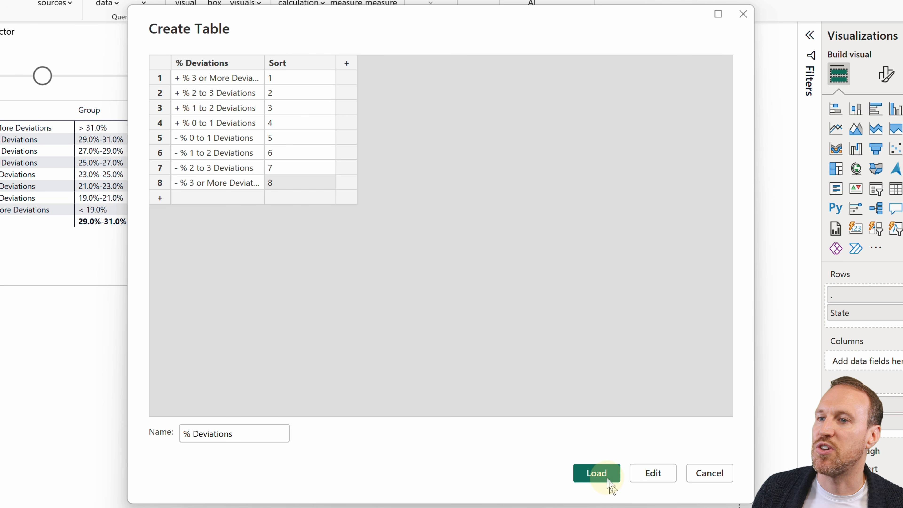
{"action": "left_click", "coordinate": [714, 477]}
Examine the rows of the existing % Deviations table and return to the report page
{"action": "left_click", "coordinate": [450, 284]}
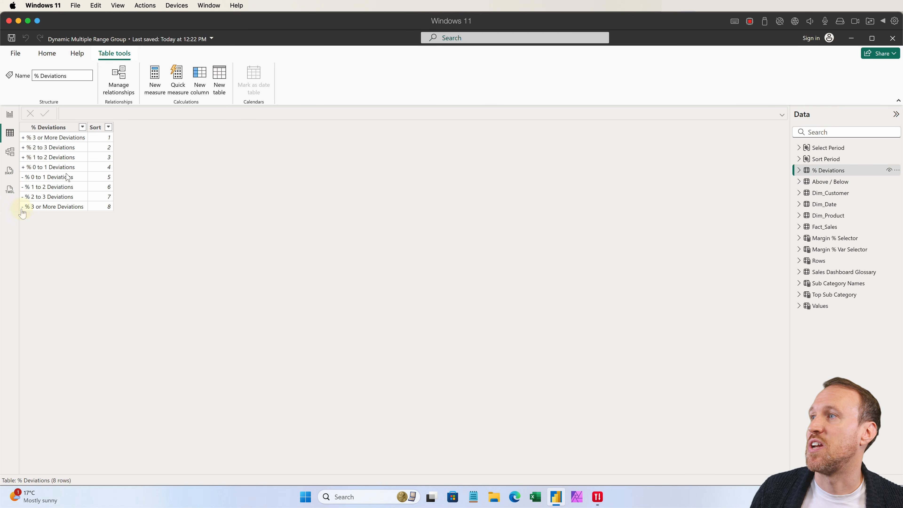
{"action": "left_click", "coordinate": [8, 115]}
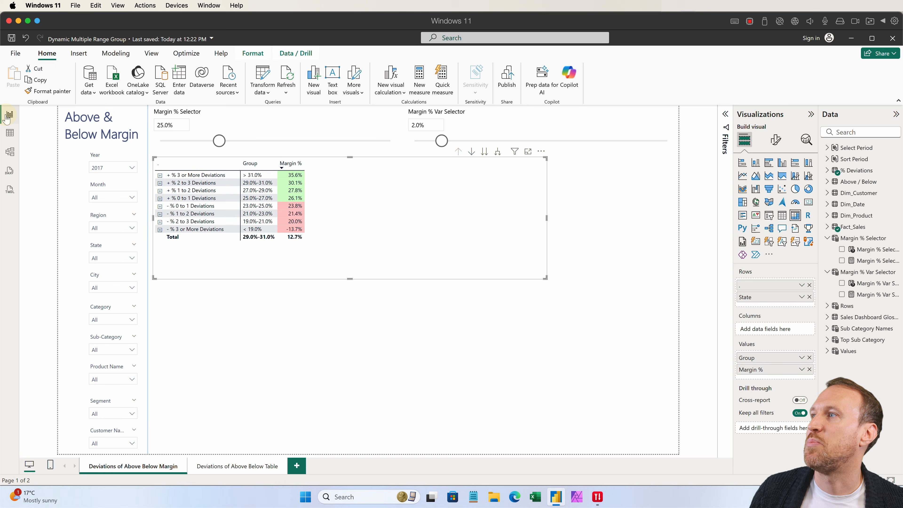
Add a blank matrix visual below the existing margin matrix and widen it across the page
{"action": "left_click", "coordinate": [449, 329]}
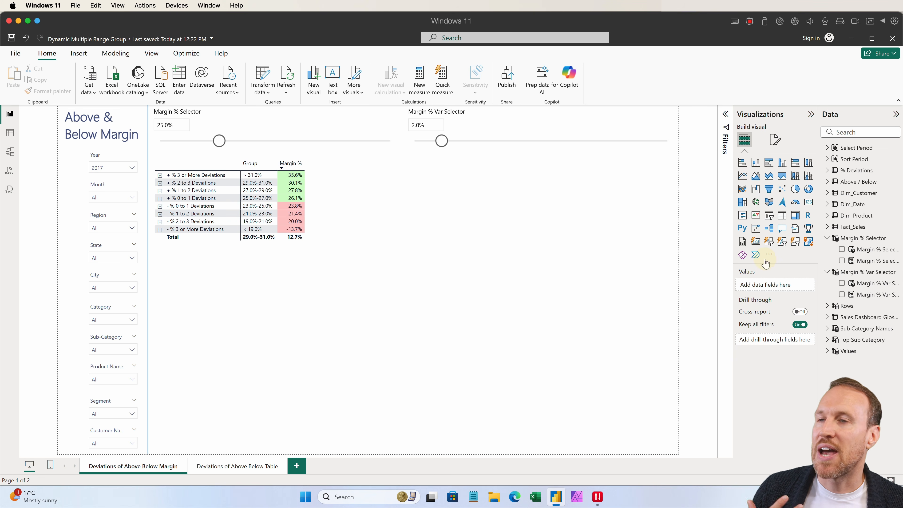
{"action": "left_click", "coordinate": [794, 218]}
{"action": "left_click_drag", "start_coordinate": [595, 167], "coordinate": [208, 297]}
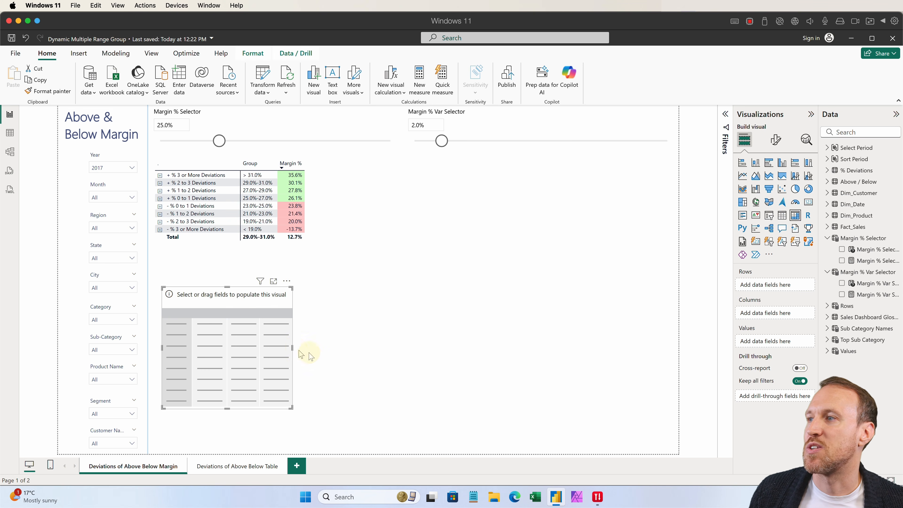
{"action": "left_click_drag", "start_coordinate": [293, 348], "coordinate": [595, 347]}
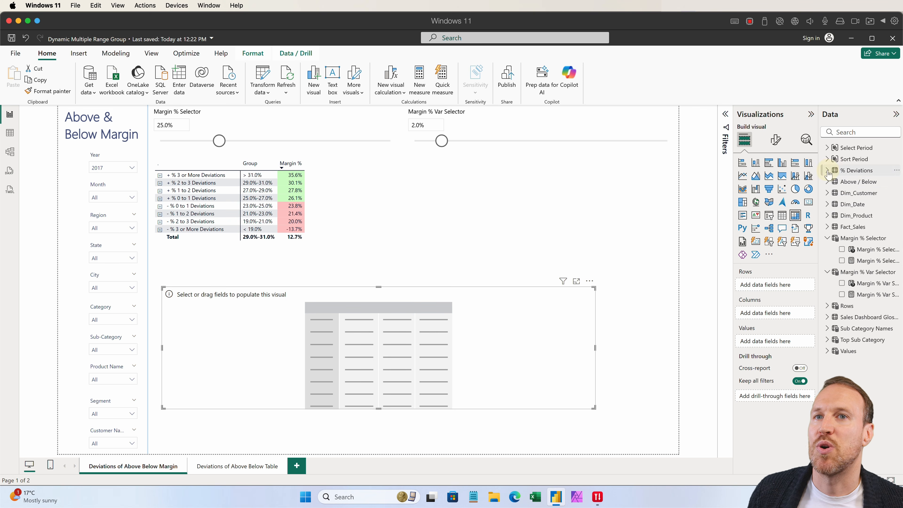
Add the % Deviations column to the new matrix's rows and check which column it is sorted by
{"action": "left_click", "coordinate": [828, 171]}
{"action": "left_click", "coordinate": [878, 182]}
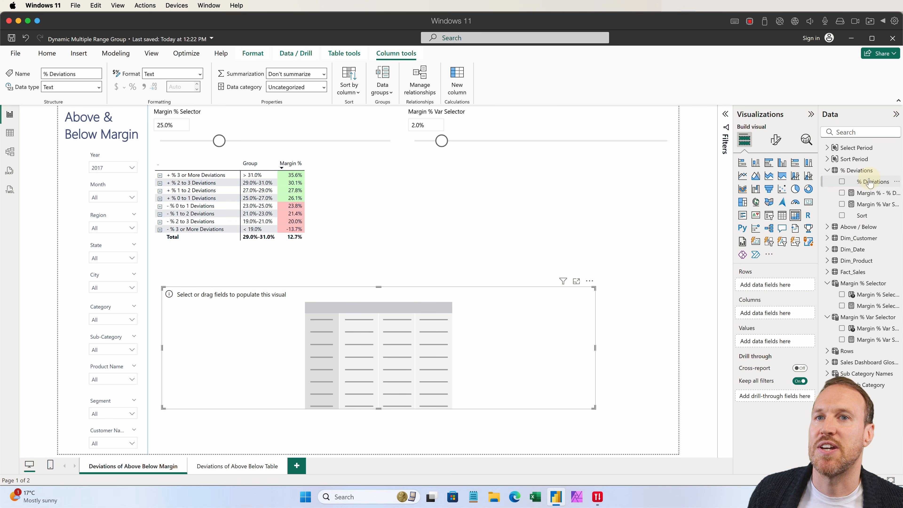
{"action": "left_click_drag", "start_coordinate": [767, 288], "coordinate": [767, 287]}
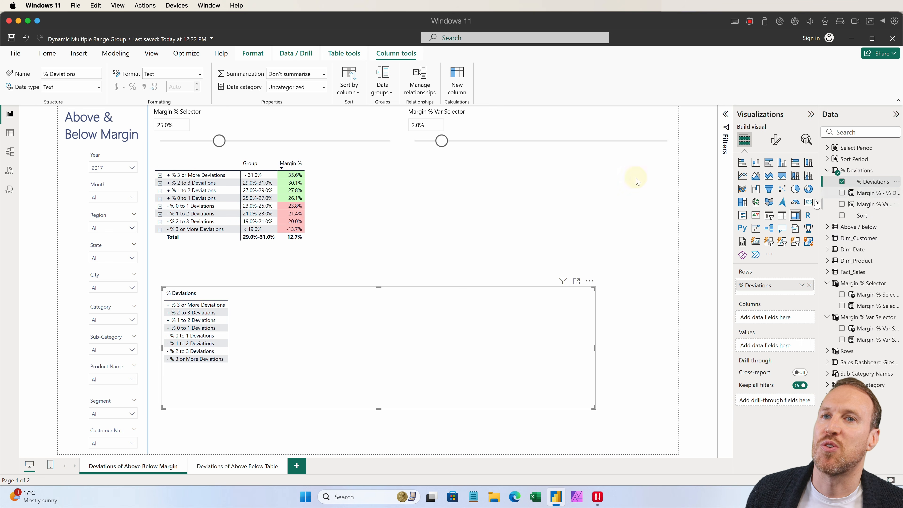
{"action": "left_click", "coordinate": [348, 92]}
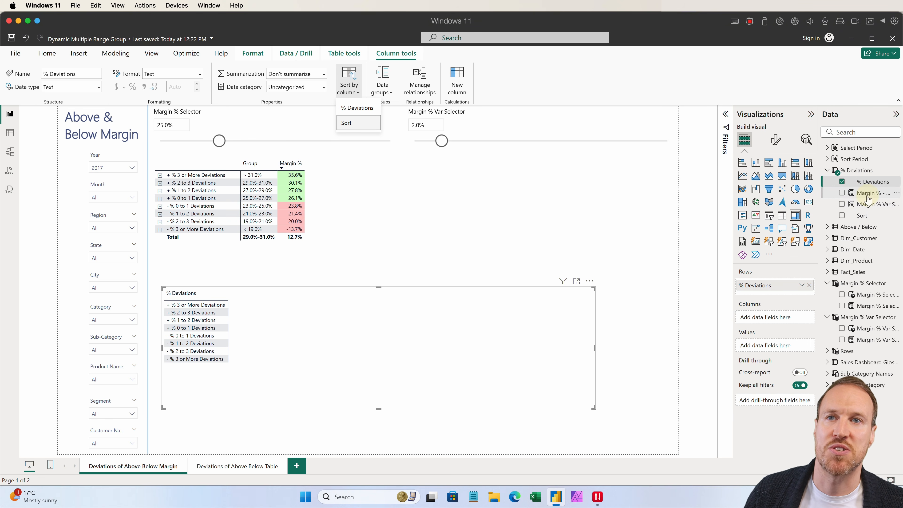
{"action": "left_click", "coordinate": [577, 85]}
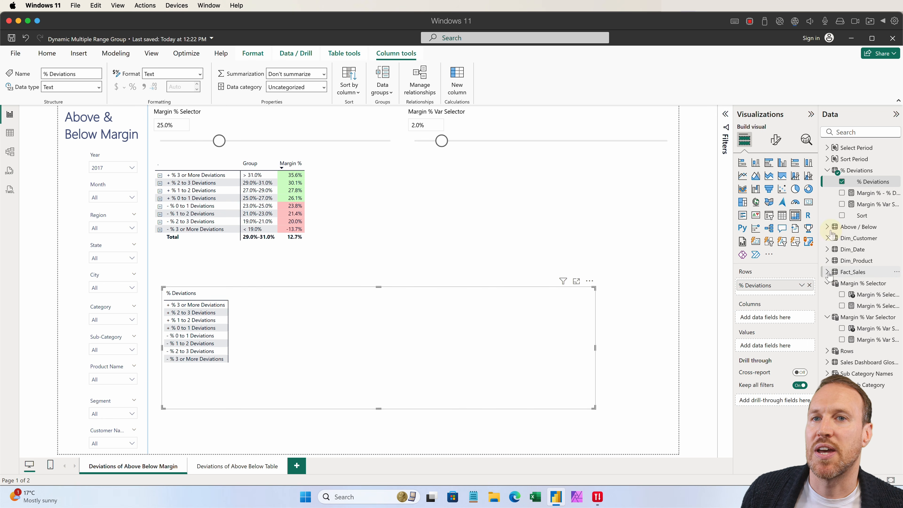
Search the fields for margin, add the Margin % measure to the new matrix's values and clear the search
{"action": "left_click", "coordinate": [845, 134]}
{"action": "type", "text": "margi"}
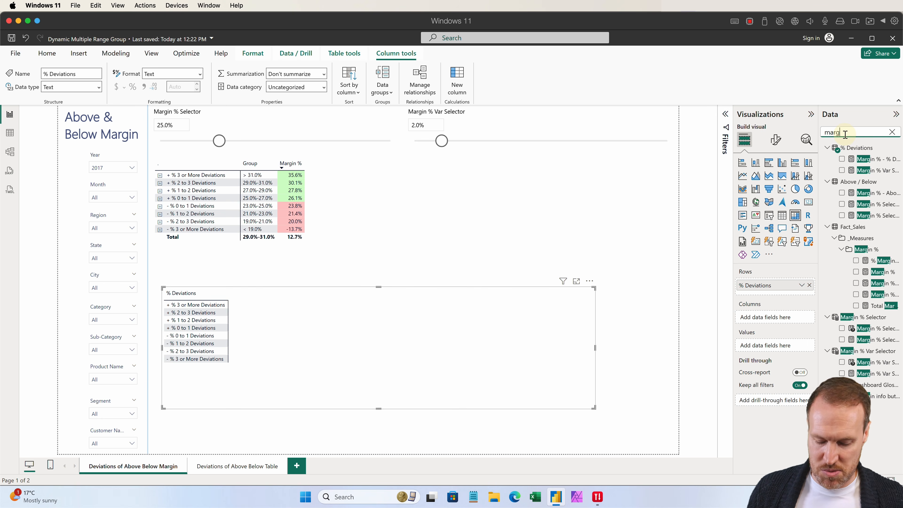
{"action": "type", "text": "n"}
{"action": "left_click", "coordinate": [856, 272]}
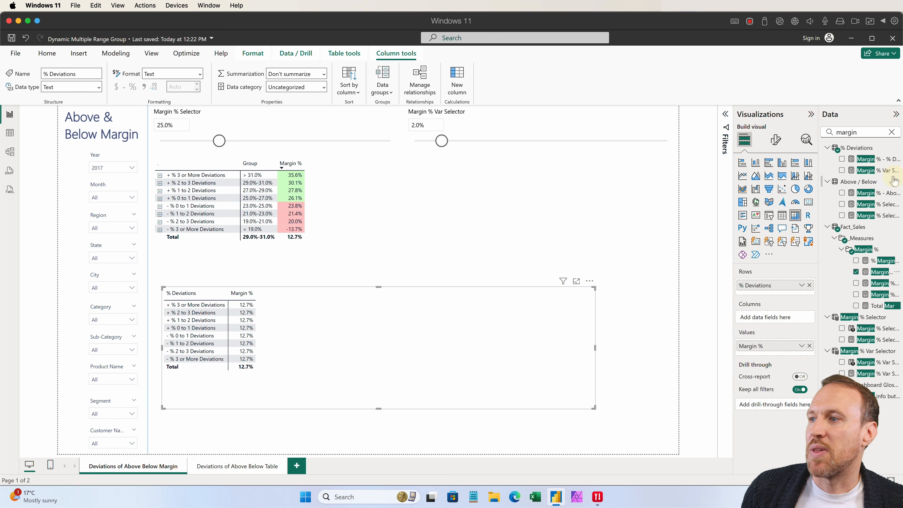
{"action": "left_click", "coordinate": [892, 132]}
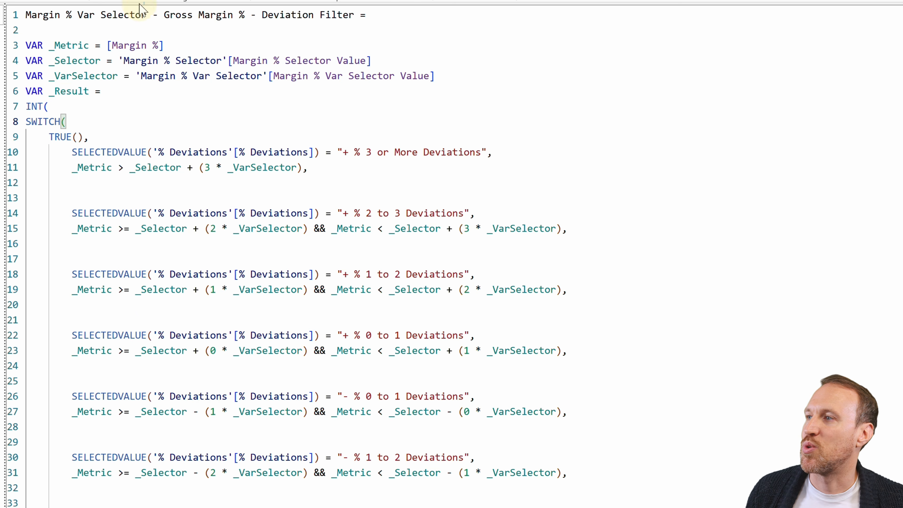
Examine the _Metric, _Selector and _VarSelector variables in the Deviation Filter measure and where its SWITCH conditions use them
{"action": "left_click", "coordinate": [170, 45]}
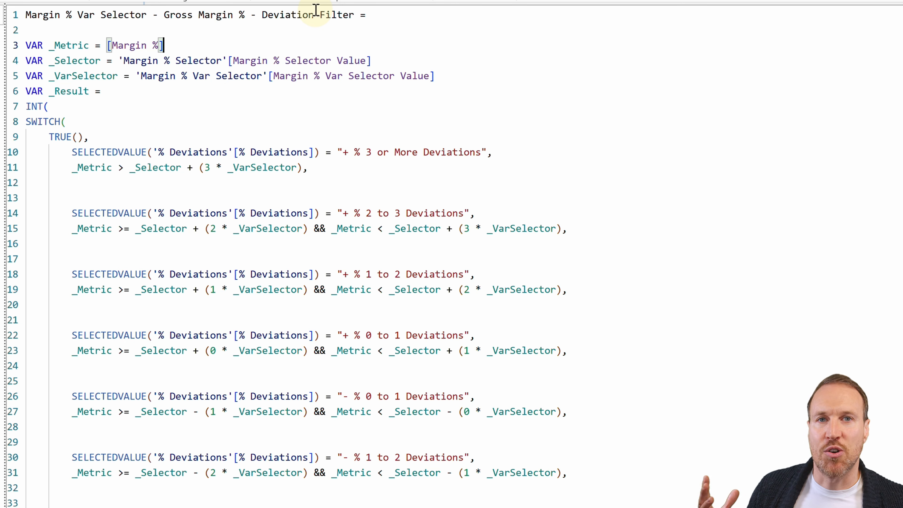
{"action": "left_click", "coordinate": [184, 105]}
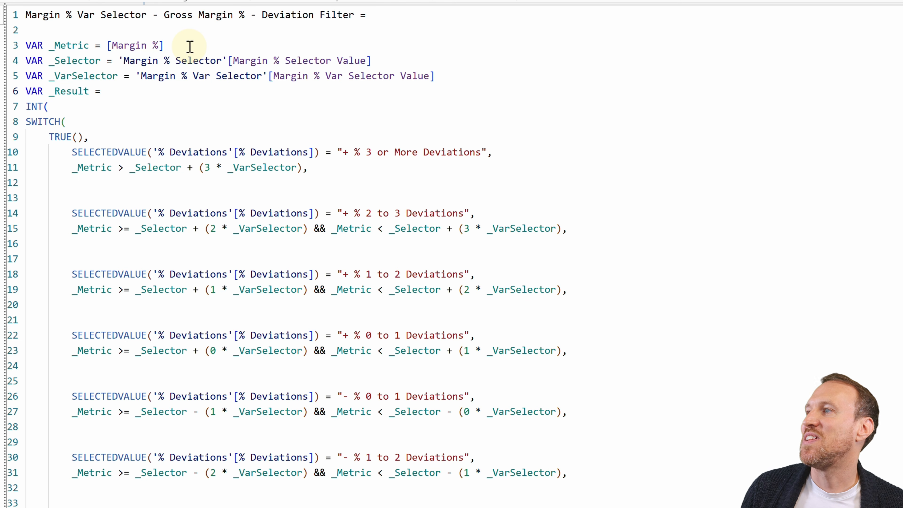
{"action": "left_click", "coordinate": [190, 47]}
{"action": "left_click_drag", "start_coordinate": [190, 46], "coordinate": [25, 45]}
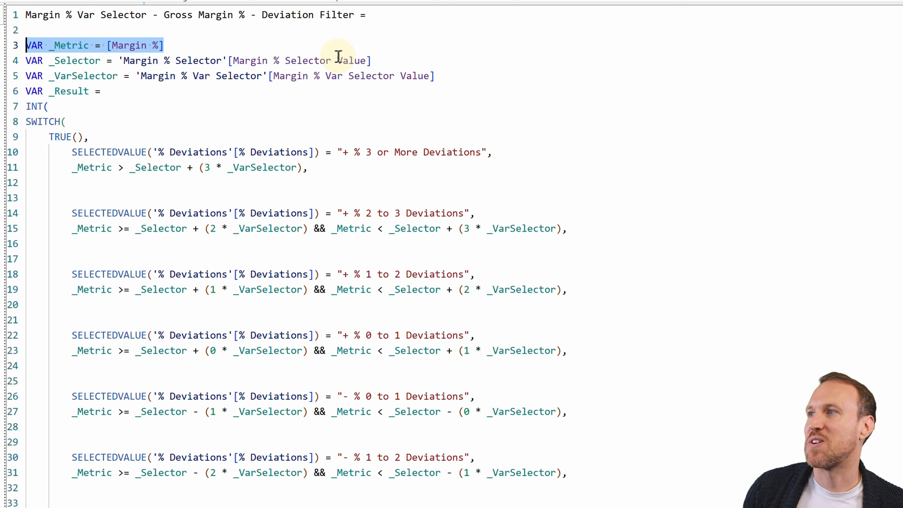
{"action": "left_click_drag", "start_coordinate": [371, 60], "coordinate": [50, 60]}
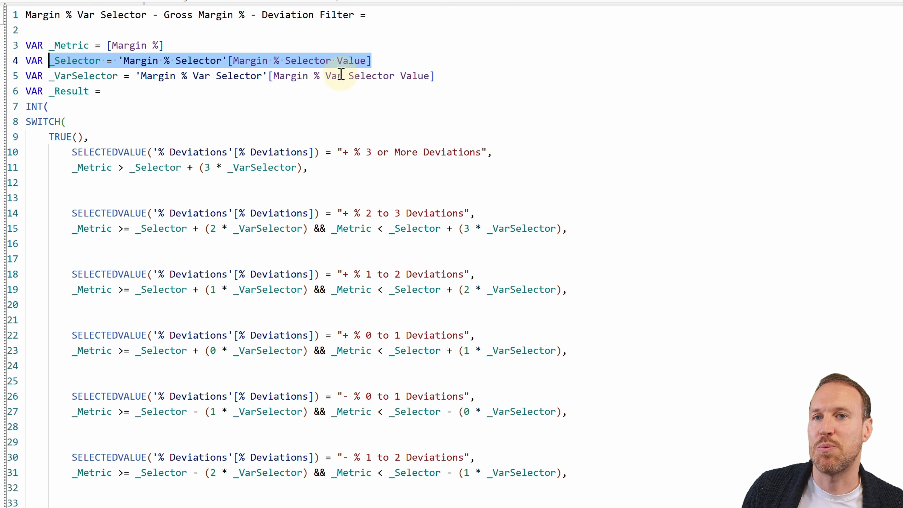
{"action": "left_click", "coordinate": [78, 63]}
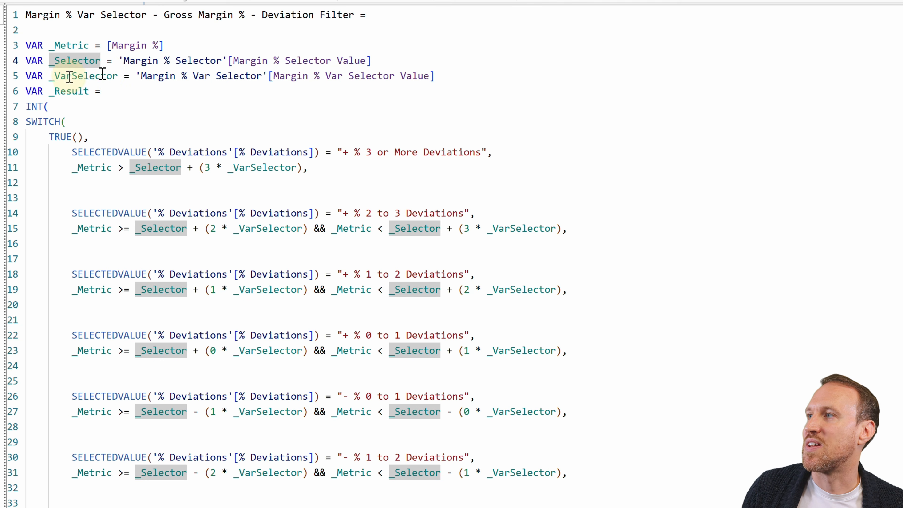
{"action": "left_click", "coordinate": [83, 77]}
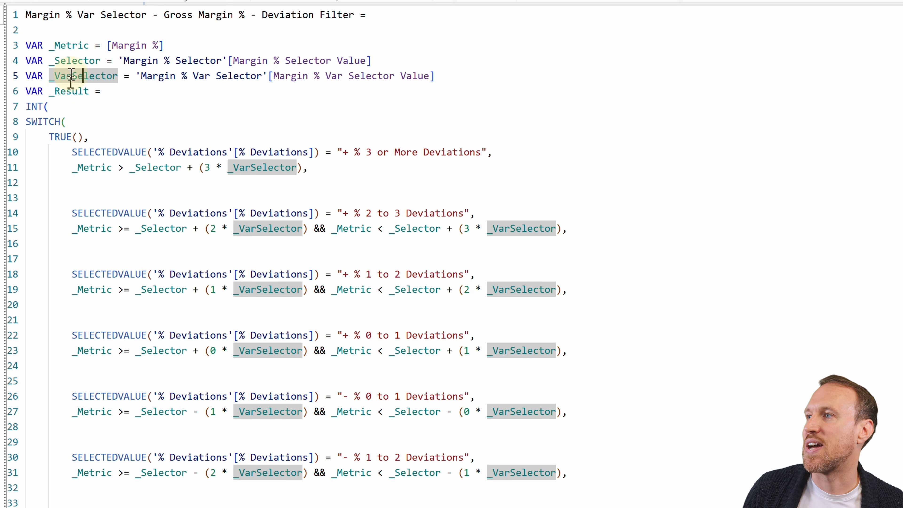
{"action": "left_click", "coordinate": [74, 46]}
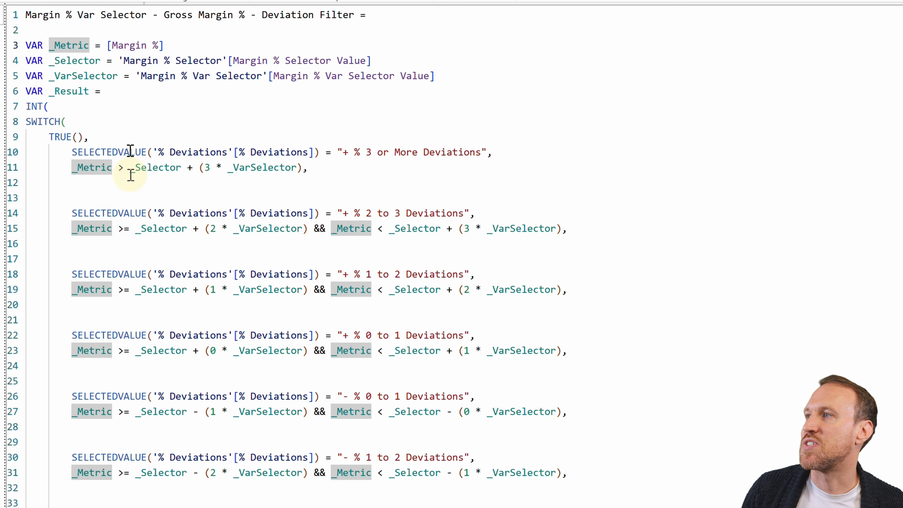
Examine the measure's INT wrapper and the first SWITCH test comparing the selected % Deviations value with "+ % 3 or More Deviations"
{"action": "left_click", "coordinate": [66, 61]}
{"action": "left_click", "coordinate": [147, 132]}
{"action": "left_click", "coordinate": [137, 120]}
{"action": "left_click", "coordinate": [122, 91]}
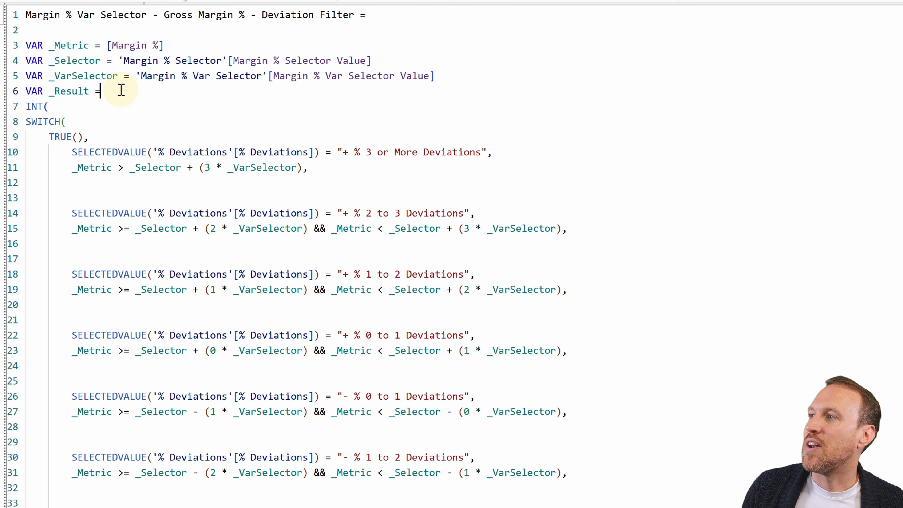
{"action": "left_click_drag", "start_coordinate": [26, 105], "coordinate": [51, 105]}
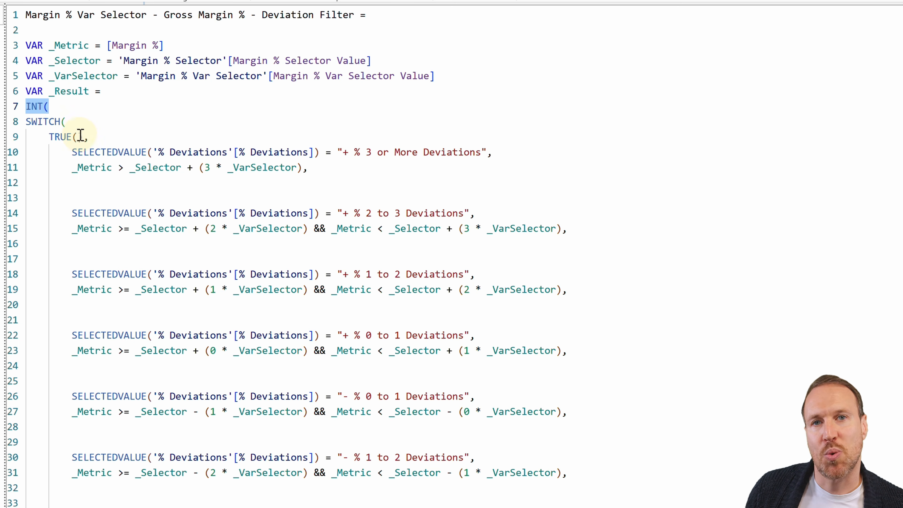
{"action": "left_click", "coordinate": [72, 152]}
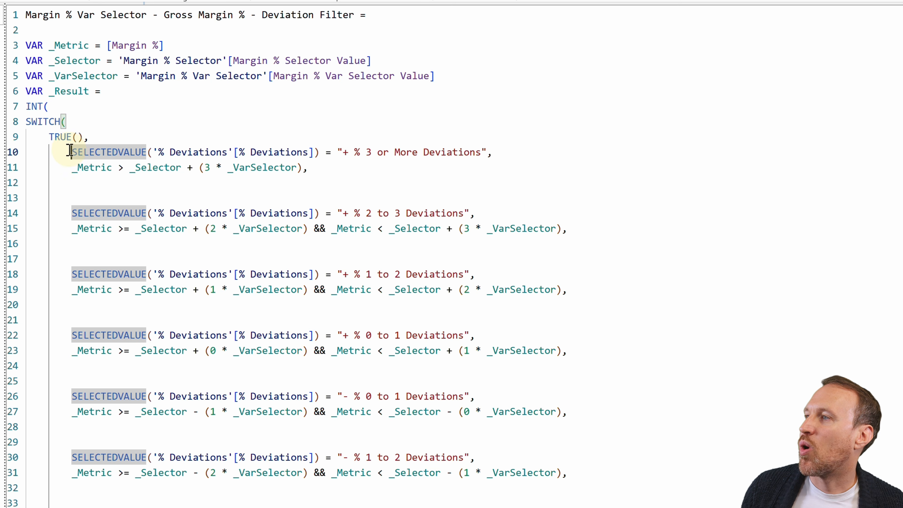
{"action": "left_click_drag", "start_coordinate": [71, 152], "coordinate": [488, 152]}
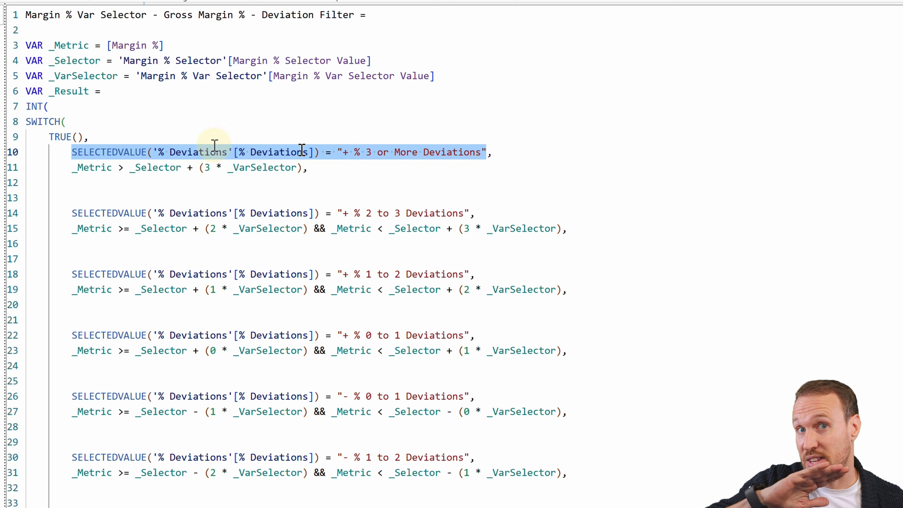
{"action": "left_click", "coordinate": [95, 152]}
{"action": "left_click_drag", "start_coordinate": [73, 153], "coordinate": [319, 152]}
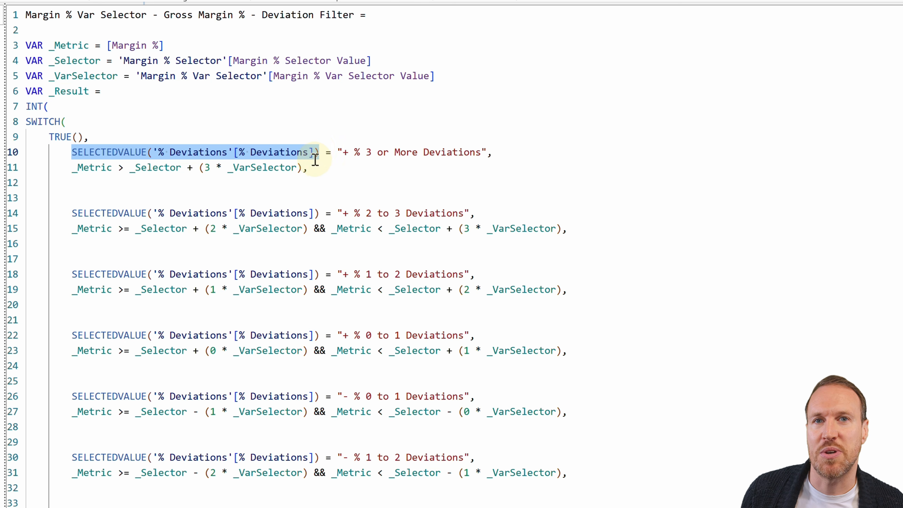
{"action": "left_click_drag", "start_coordinate": [492, 152], "coordinate": [153, 153]}
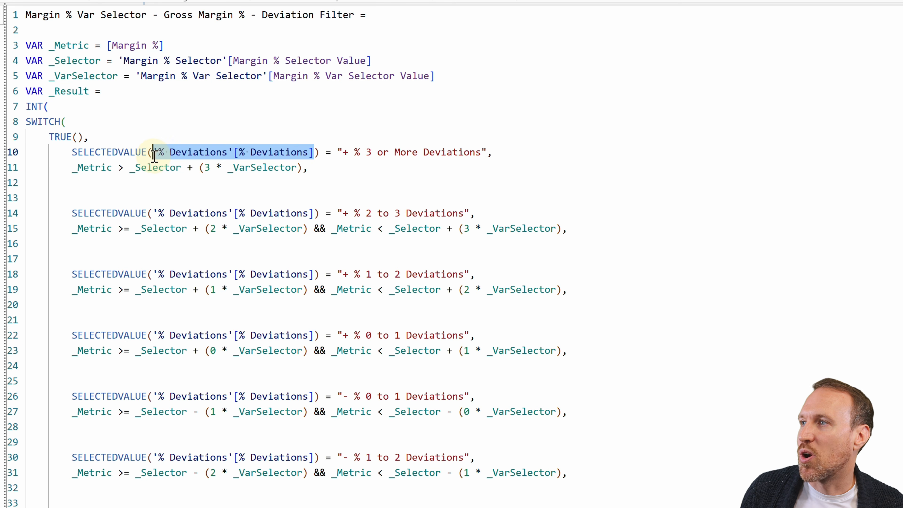
{"action": "left_click_drag", "start_coordinate": [76, 154], "coordinate": [302, 153]}
{"action": "left_click", "coordinate": [493, 153]}
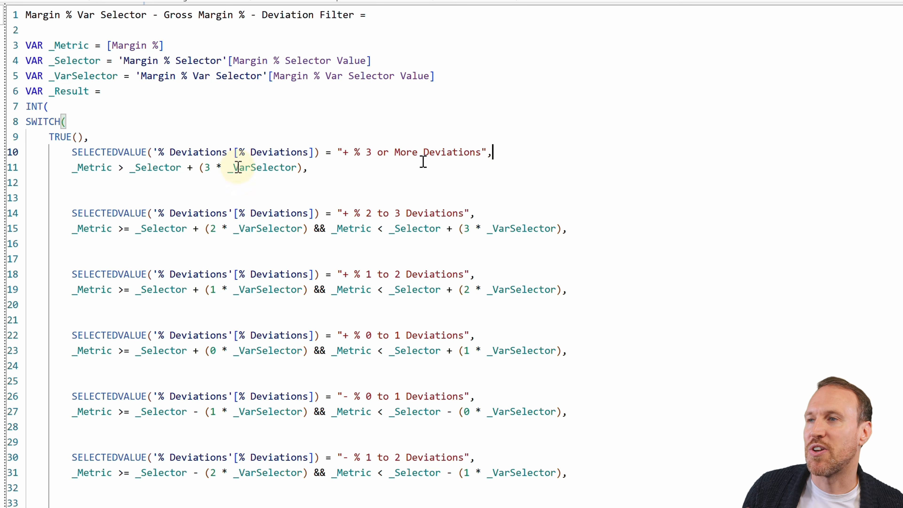
Examine how the "+ % 3 or More Deviations" condition combines _Metric, _Selector and _VarSelector, and check the Margin % Selector and Margin % Var Selector slicers
{"action": "left_click", "coordinate": [98, 173]}
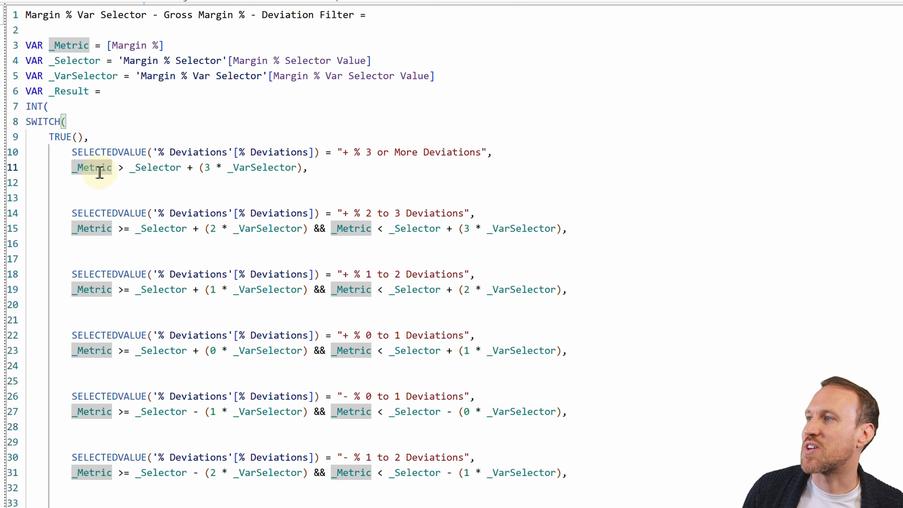
{"action": "left_click", "coordinate": [153, 168]}
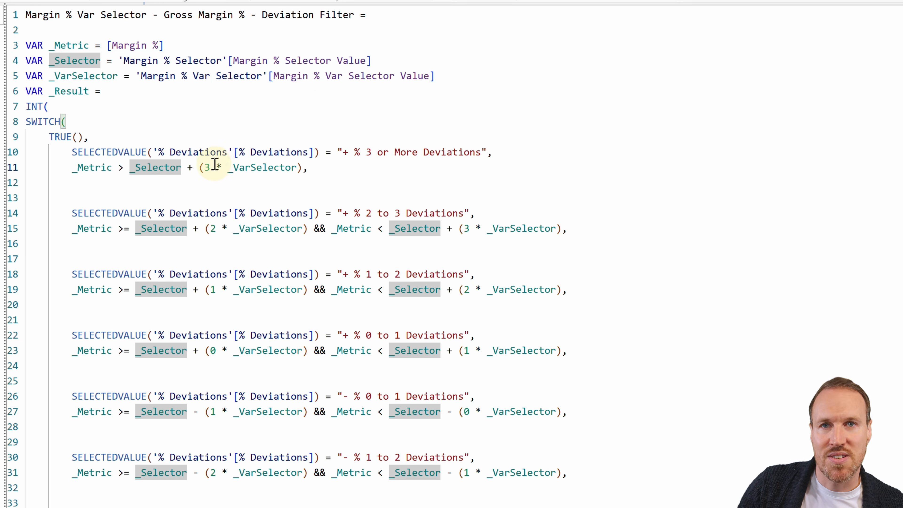
{"action": "left_click", "coordinate": [326, 77]}
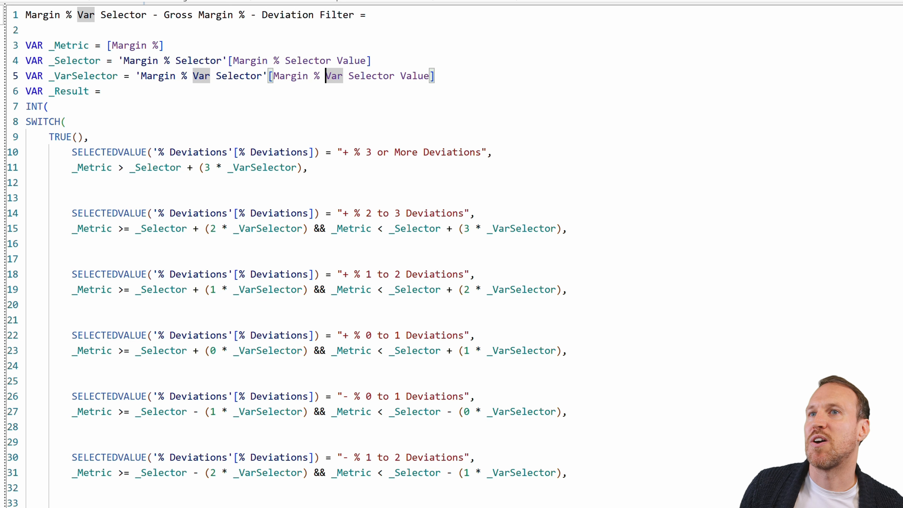
{"action": "left_click", "coordinate": [312, 54]}
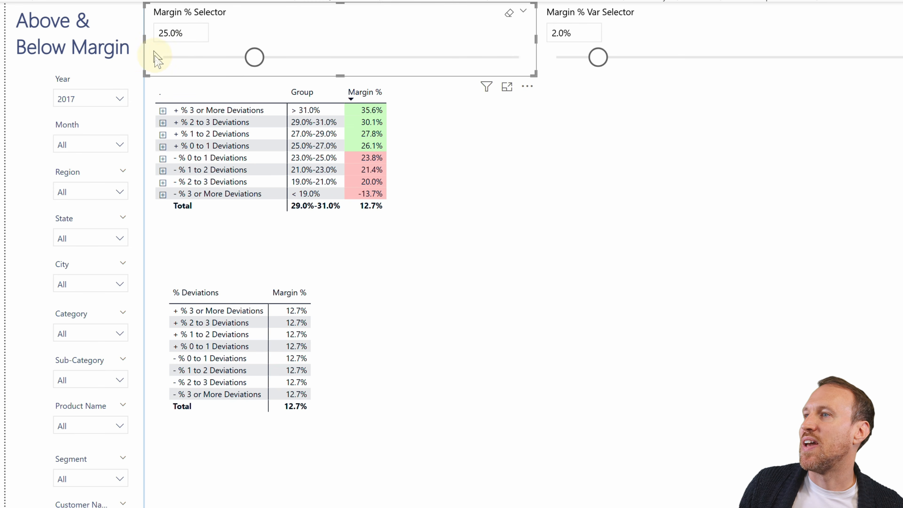
{"action": "left_click", "coordinate": [169, 31]}
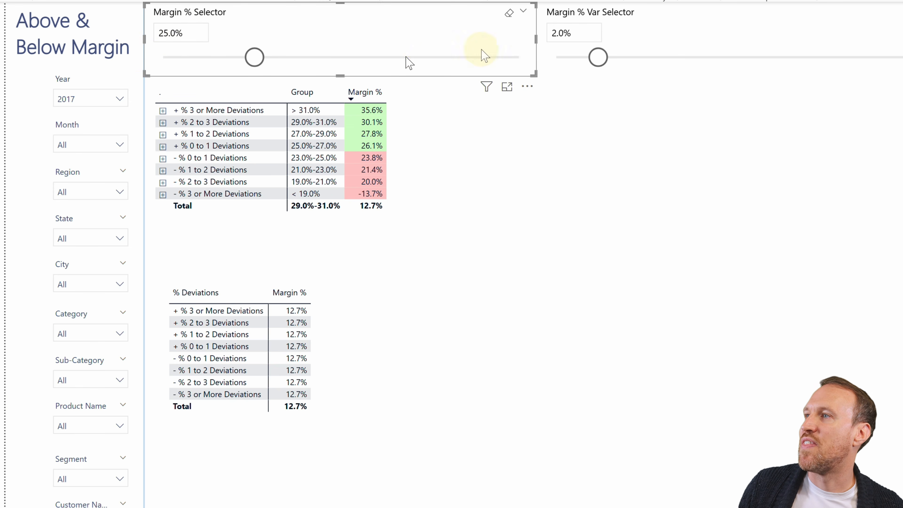
{"action": "left_click", "coordinate": [557, 33]}
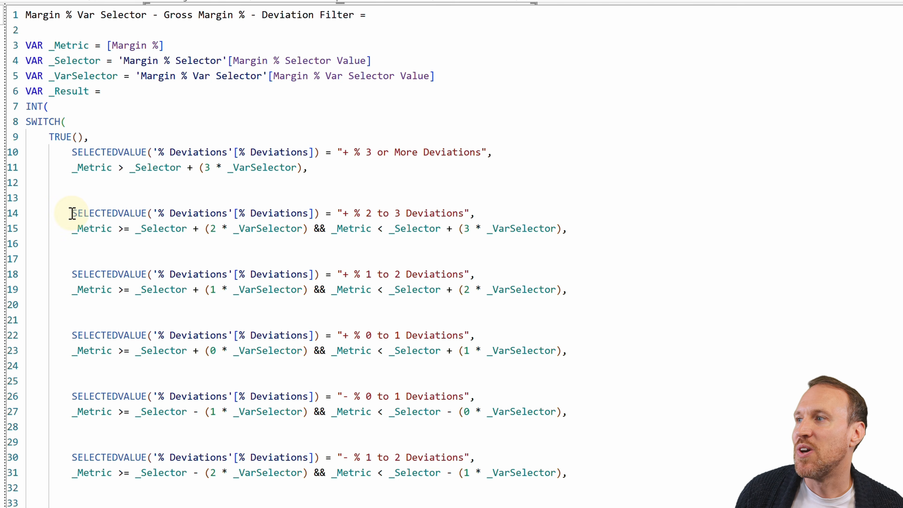
In the "+ % 2 to 3 Deviations" condition, change the upper-bound comparison of _Metric to <=
{"action": "left_click_drag", "start_coordinate": [72, 213], "coordinate": [477, 213]}
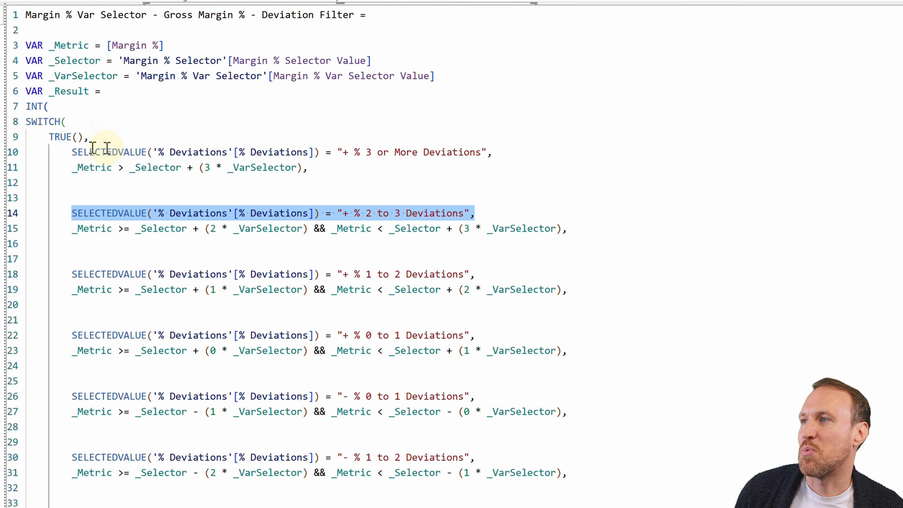
{"action": "left_click", "coordinate": [315, 213]}
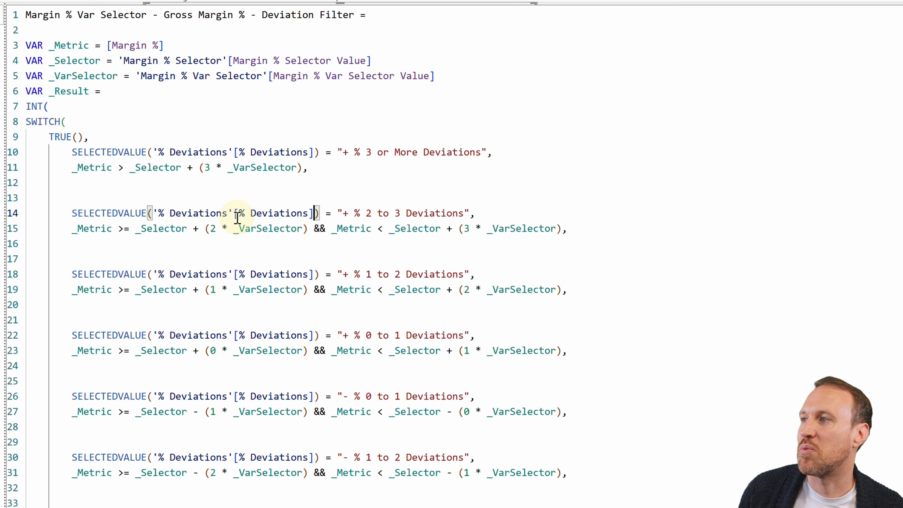
{"action": "left_click_drag", "start_coordinate": [474, 213], "coordinate": [339, 214]}
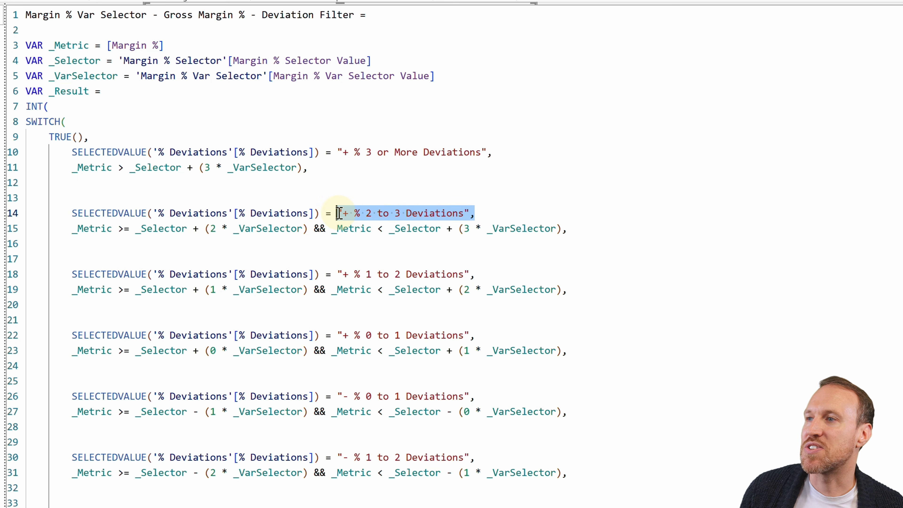
{"action": "left_click", "coordinate": [96, 229]}
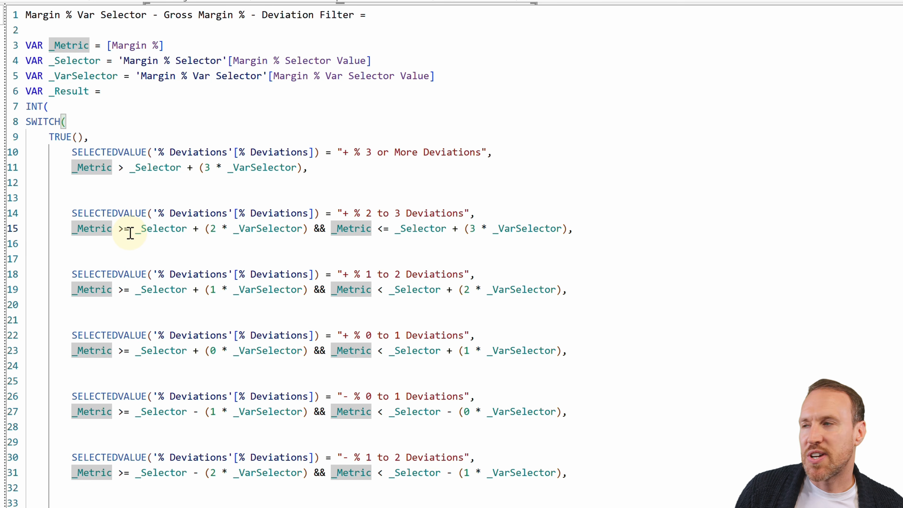
Compare the operator in the "+ % 3 or More Deviations" condition with the lower and upper bounds of the "+ % 2 to 3 Deviations" condition
{"action": "left_click", "coordinate": [120, 167]}
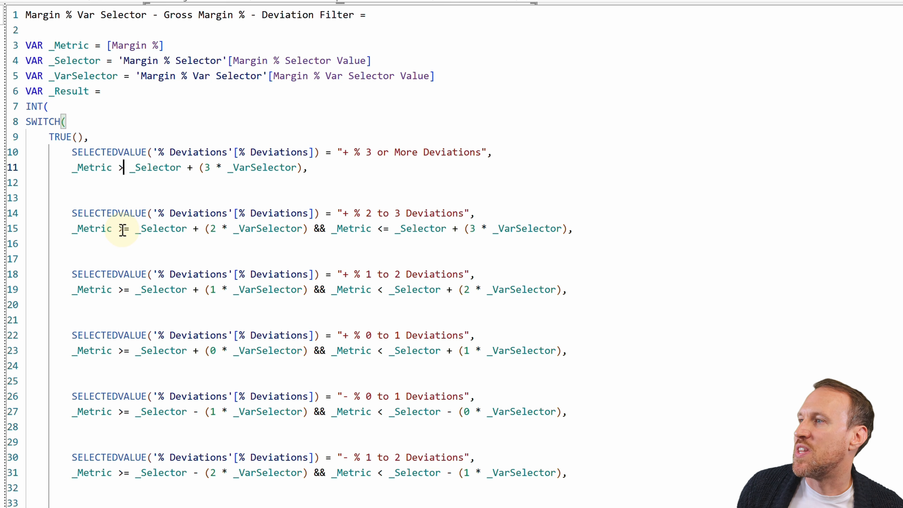
{"action": "left_click", "coordinate": [161, 229]}
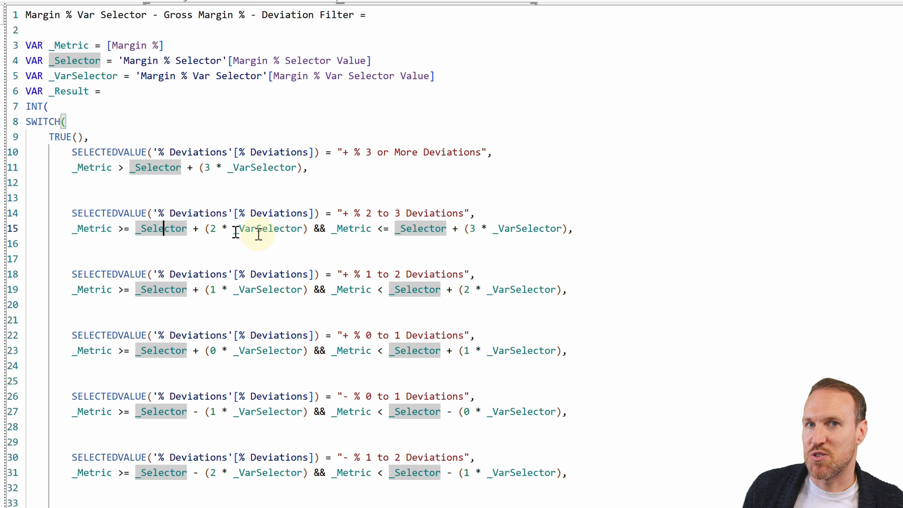
{"action": "left_click", "coordinate": [367, 232]}
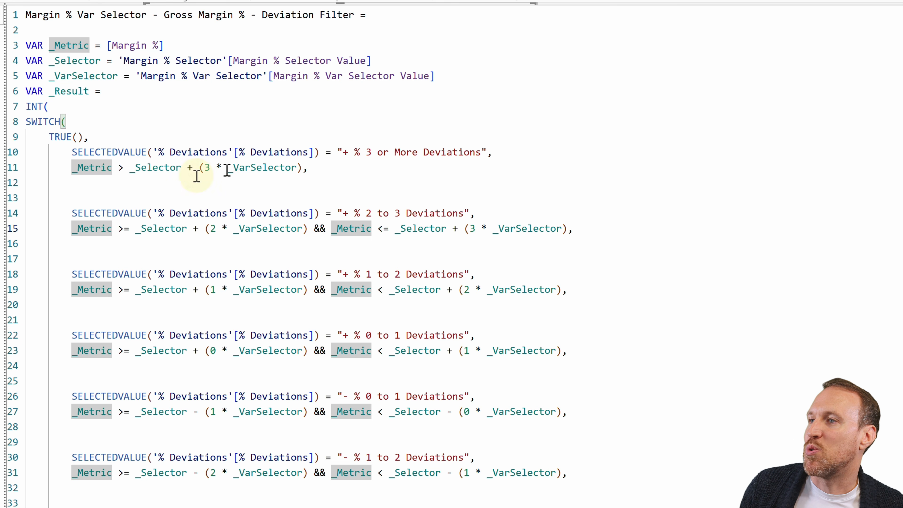
{"action": "left_click", "coordinate": [466, 228]}
{"action": "left_click", "coordinate": [391, 229]}
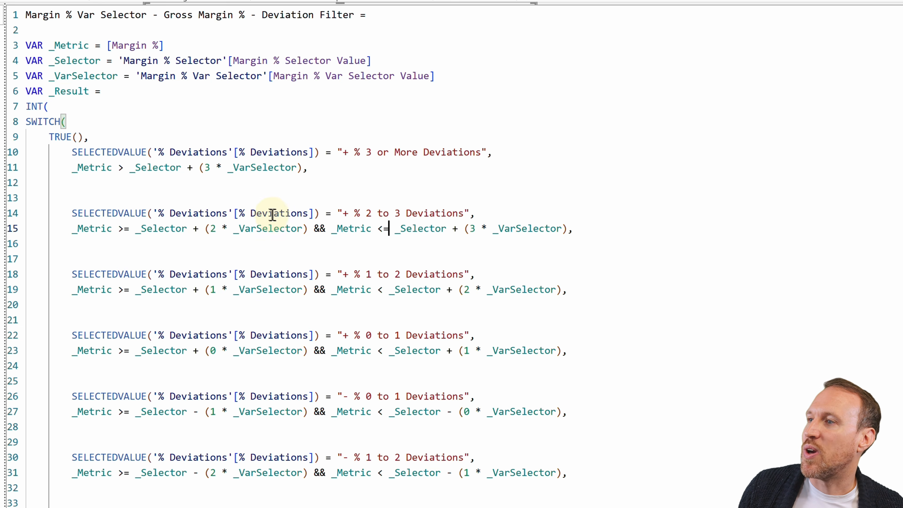
{"action": "left_click", "coordinate": [305, 228]}
{"action": "left_click_drag", "start_coordinate": [305, 228], "coordinate": [62, 230]}
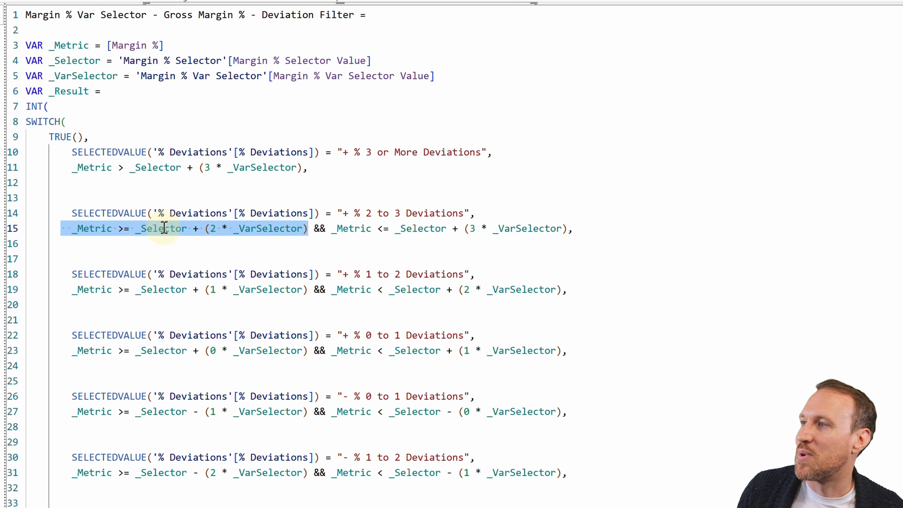
Try >= in the "+ % 3 or More Deviations" condition and < for the upper bound of the "+ % 2 to 3 Deviations" condition
{"action": "left_click", "coordinate": [293, 201]}
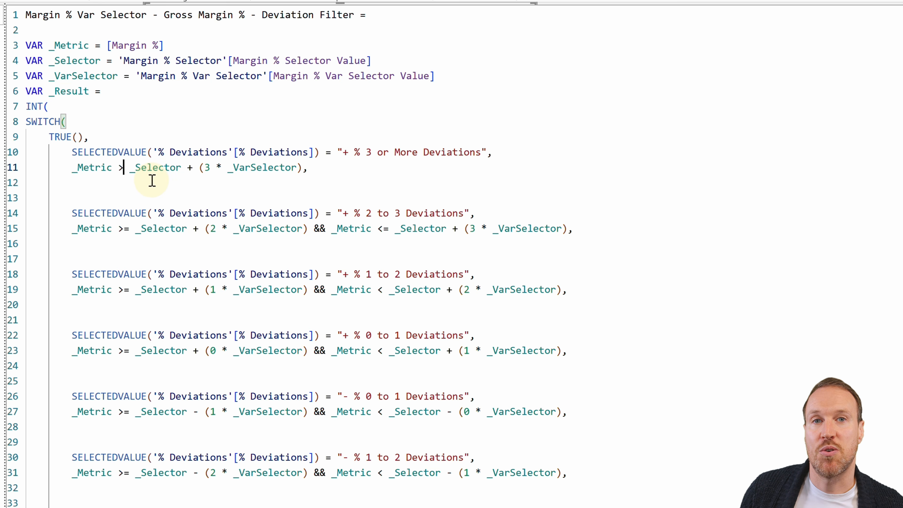
{"action": "type", "text": "="}
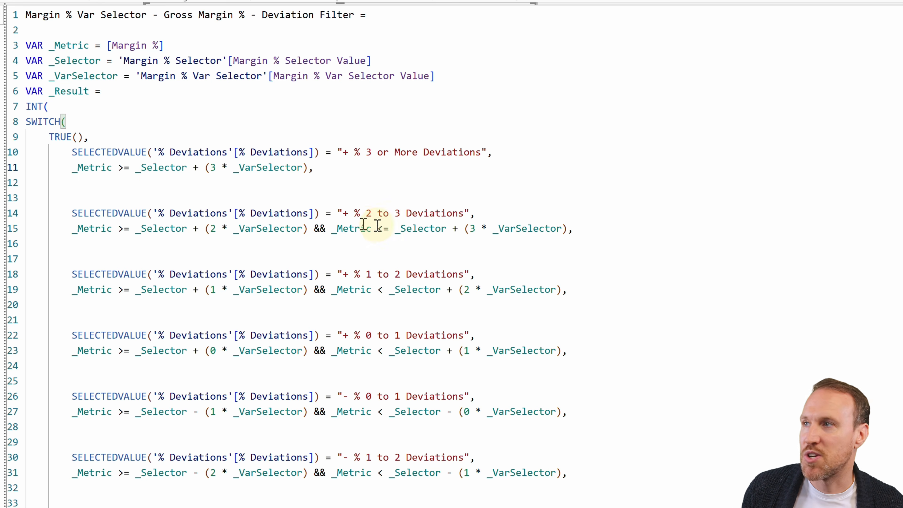
{"action": "left_click", "coordinate": [389, 229]}
{"action": "key", "text": "BackSpace"}
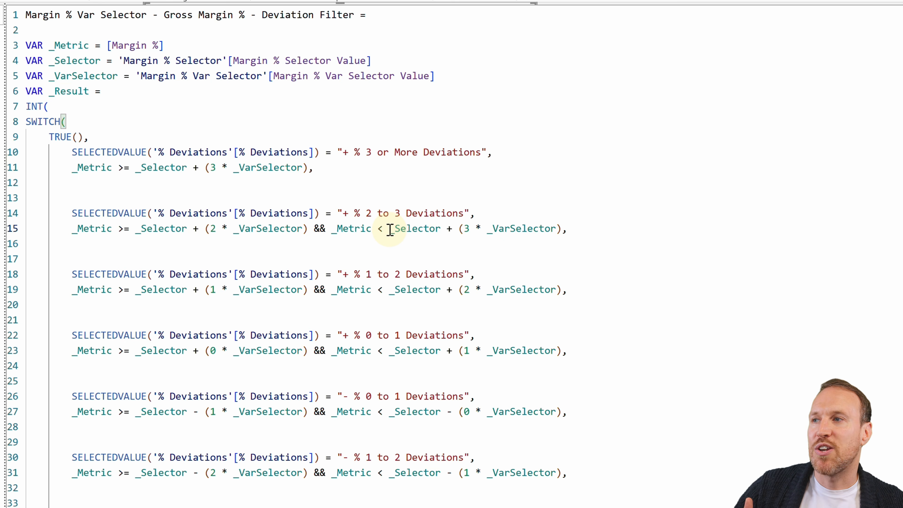
Restore <= for the "+ % 2 to 3 Deviations" upper bound and > in the "+ % 3 or More Deviations" condition
{"action": "type", "text": "="}
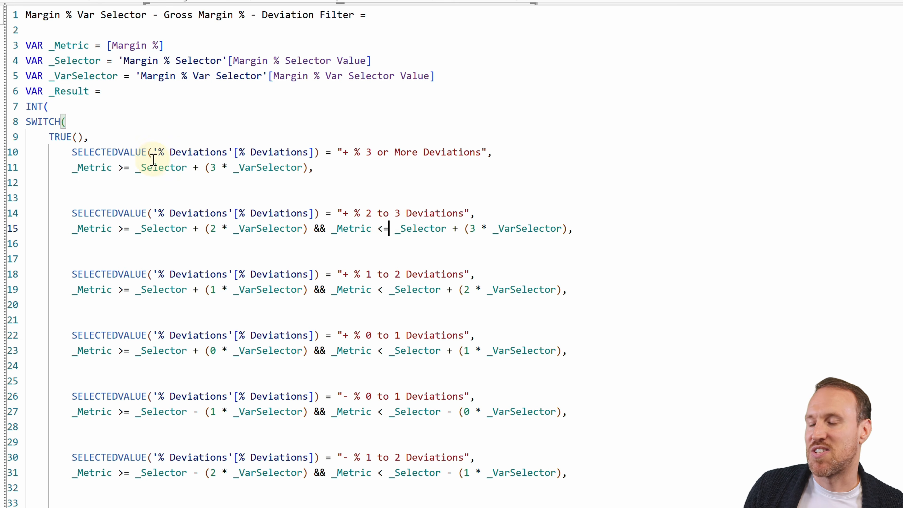
{"action": "left_click", "coordinate": [130, 167]}
{"action": "key", "text": "BackSpace"}
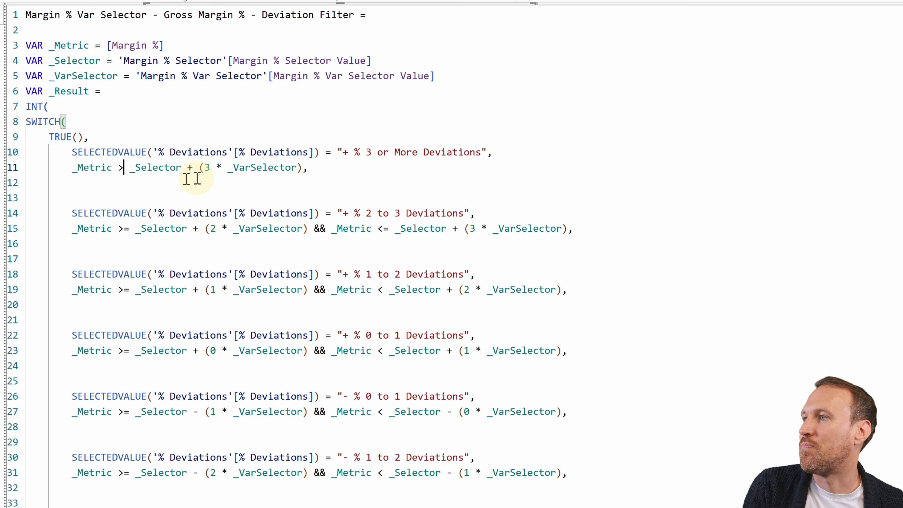
{"action": "left_click", "coordinate": [445, 258]}
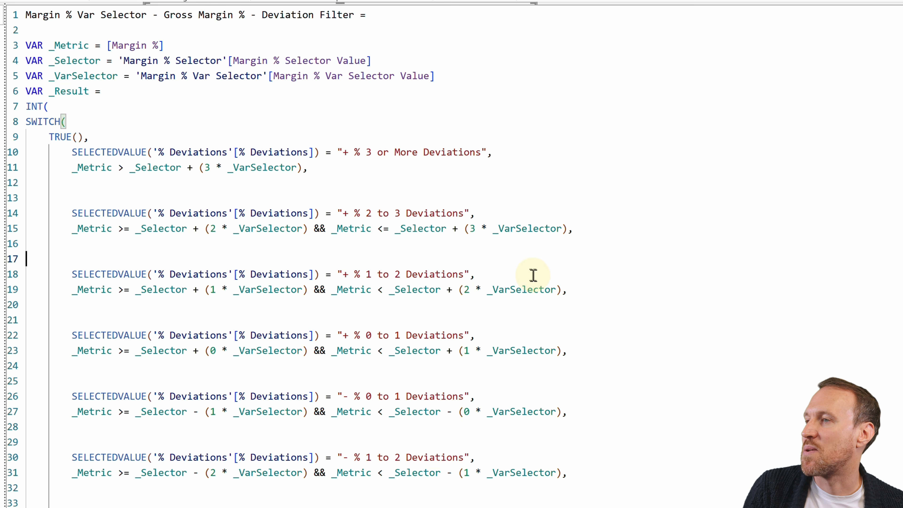
Examine the SWITCH conditions from "+ % 1 to 2 Deviations" down to "- % 3 or More Deviations", noting their _Selector and _VarSelector bounds
{"action": "scroll", "coordinate": [534, 275], "scroll_direction": "down", "scroll_amount": 1}
{"action": "left_click", "coordinate": [505, 256]}
{"action": "left_click_drag", "start_coordinate": [72, 254], "coordinate": [575, 277]}
{"action": "left_click", "coordinate": [529, 309]}
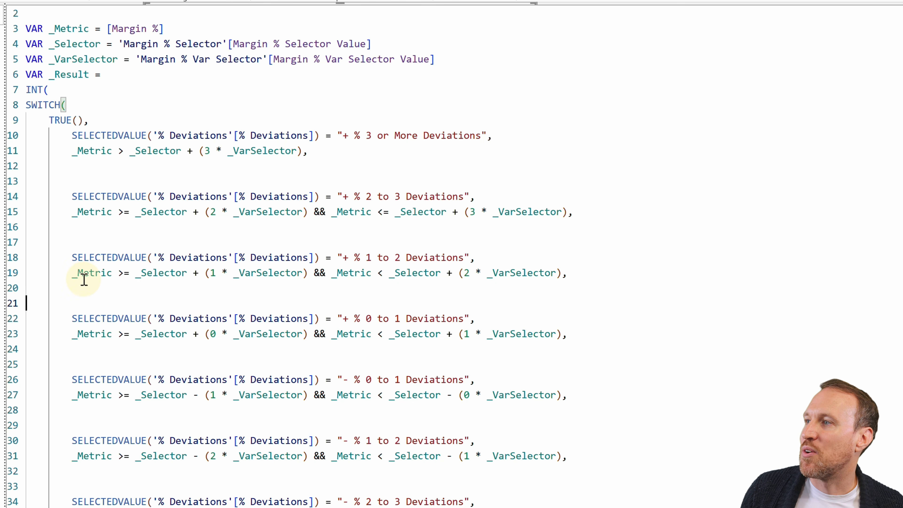
{"action": "left_click", "coordinate": [81, 274]}
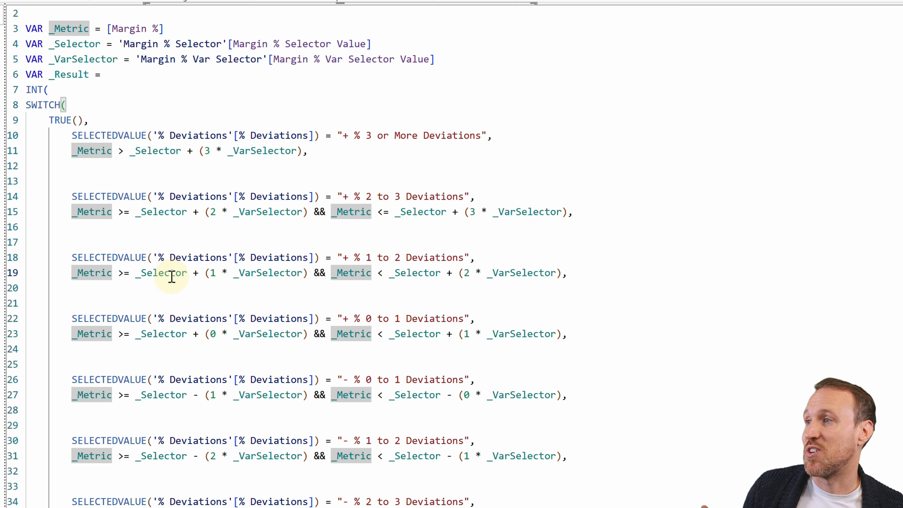
{"action": "left_click", "coordinate": [158, 273]}
{"action": "left_click", "coordinate": [272, 273]}
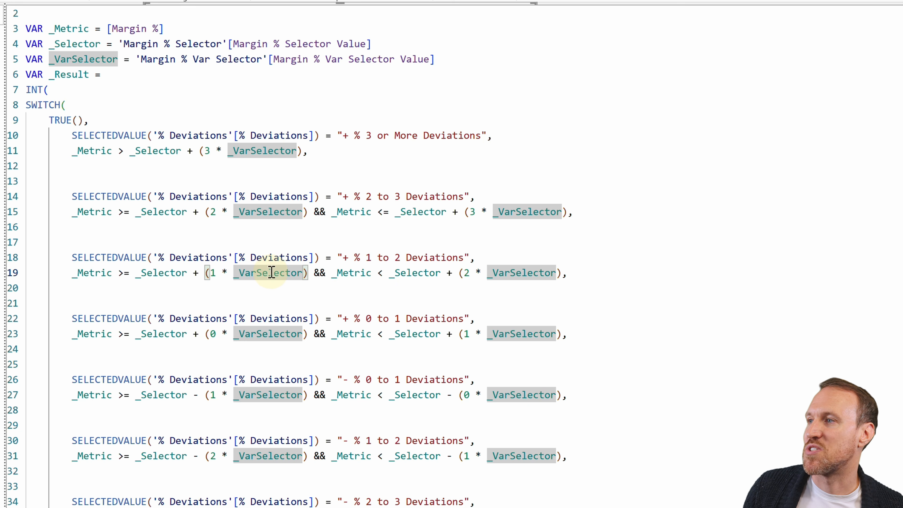
{"action": "left_click", "coordinate": [412, 273]}
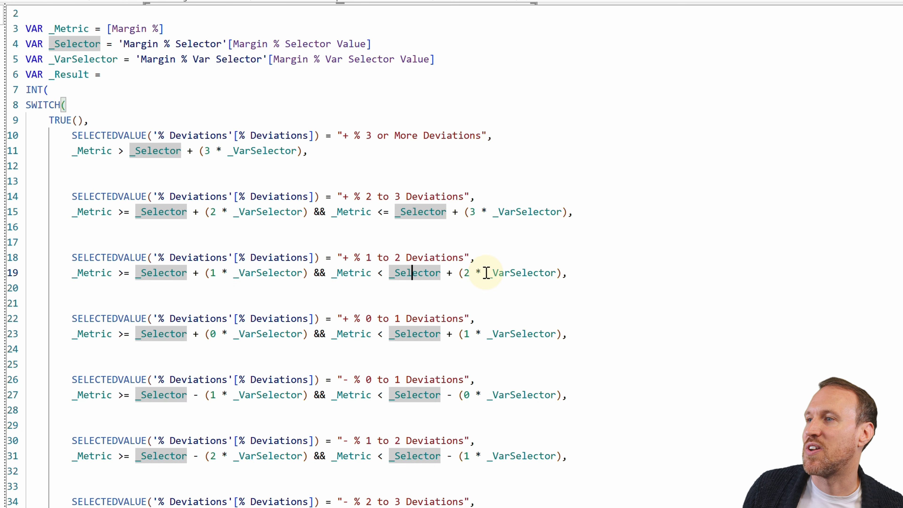
{"action": "scroll", "coordinate": [434, 301], "scroll_direction": "down", "scroll_amount": 1}
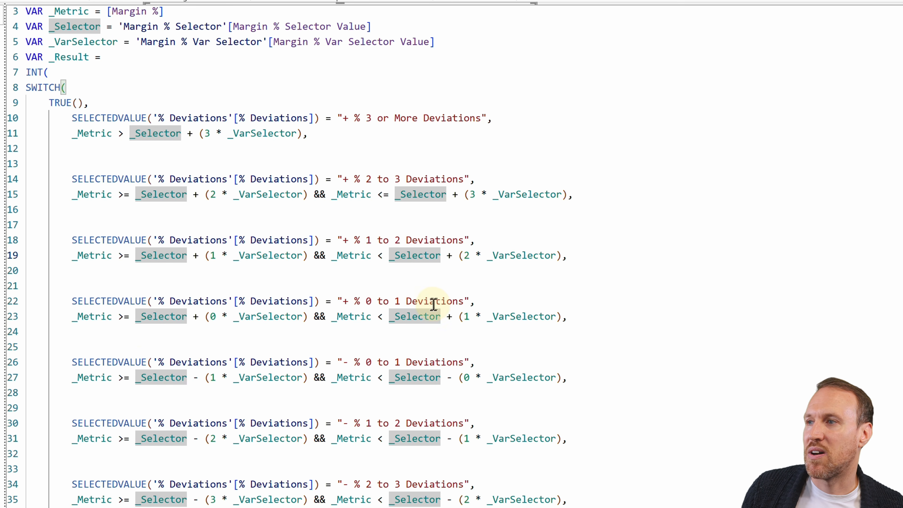
{"action": "left_click", "coordinate": [174, 316]}
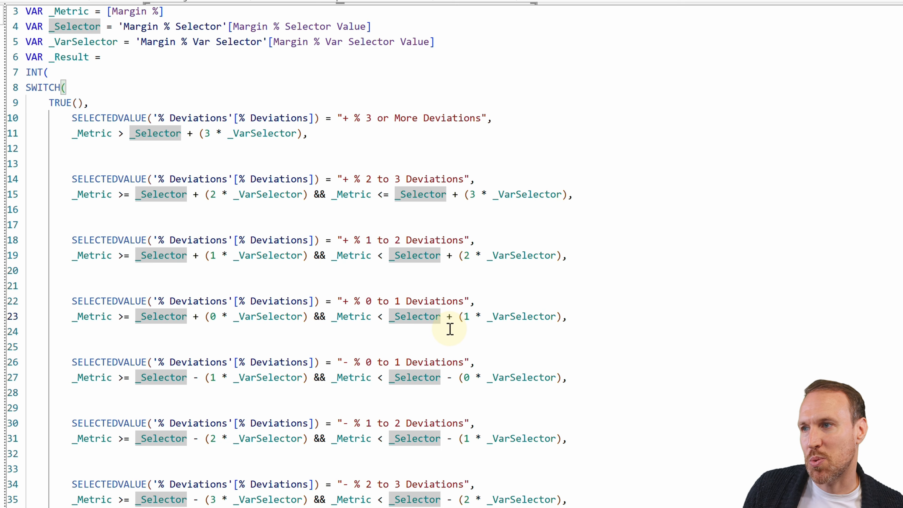
{"action": "scroll", "coordinate": [449, 327], "scroll_direction": "down", "scroll_amount": 3}
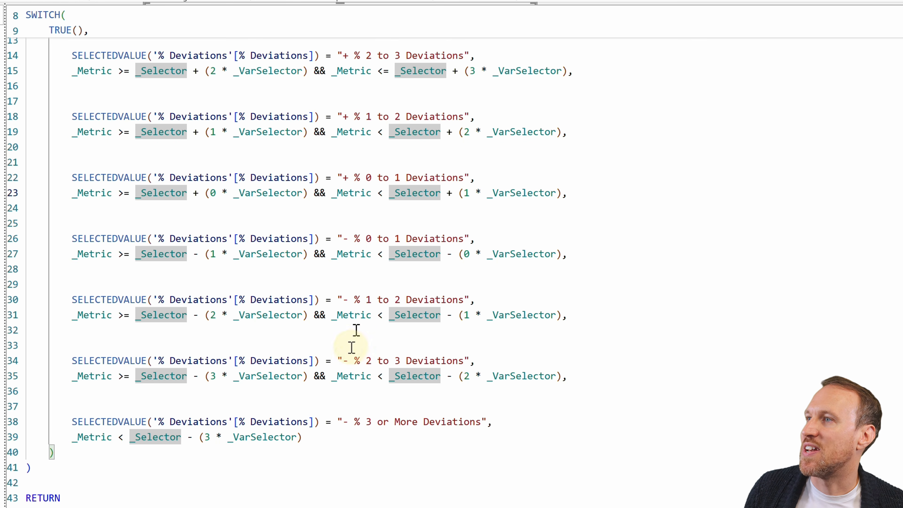
Examine the "- % 0 to 1 Deviations" condition, checking its _Metric comparisons and the minus sign between _Selector and the _VarSelector multiple
{"action": "scroll", "coordinate": [366, 276], "scroll_direction": "up", "scroll_amount": 1}
{"action": "scroll", "coordinate": [365, 273], "scroll_direction": "up", "scroll_amount": 2}
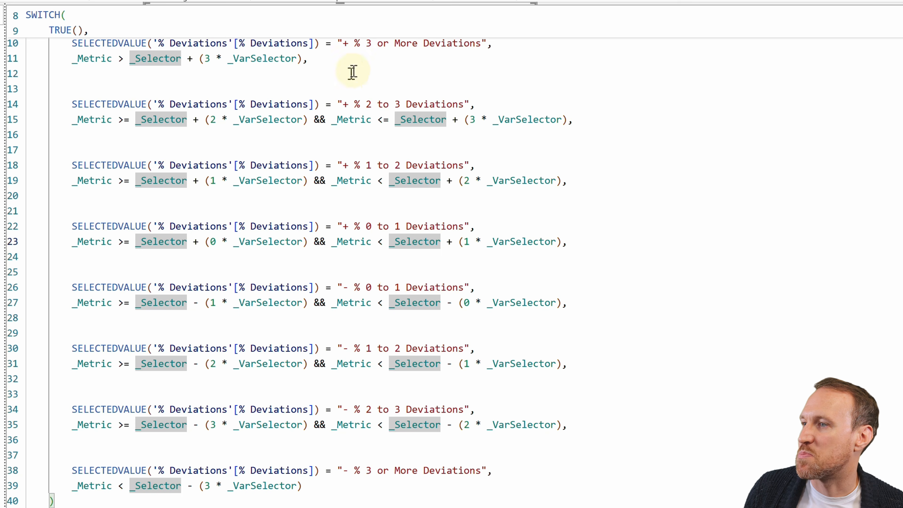
{"action": "scroll", "coordinate": [392, 285], "scroll_direction": "down", "scroll_amount": 1}
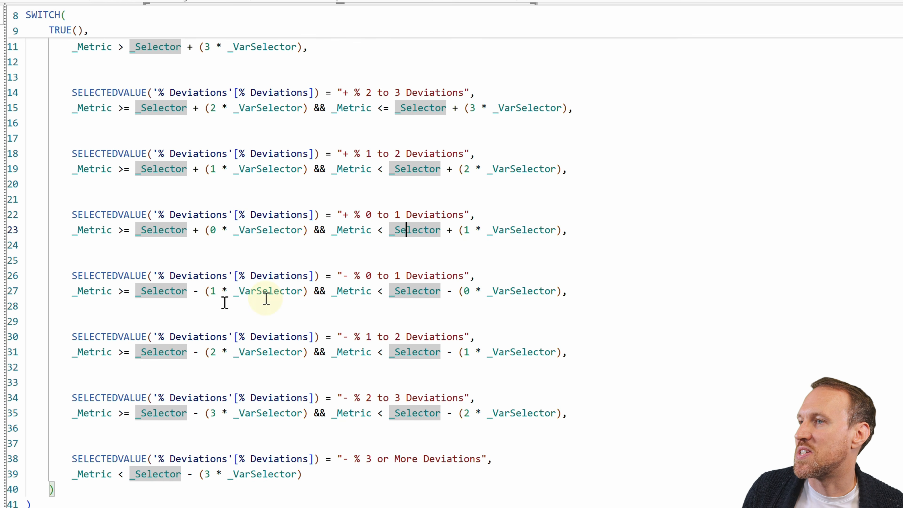
{"action": "left_click", "coordinate": [394, 291]}
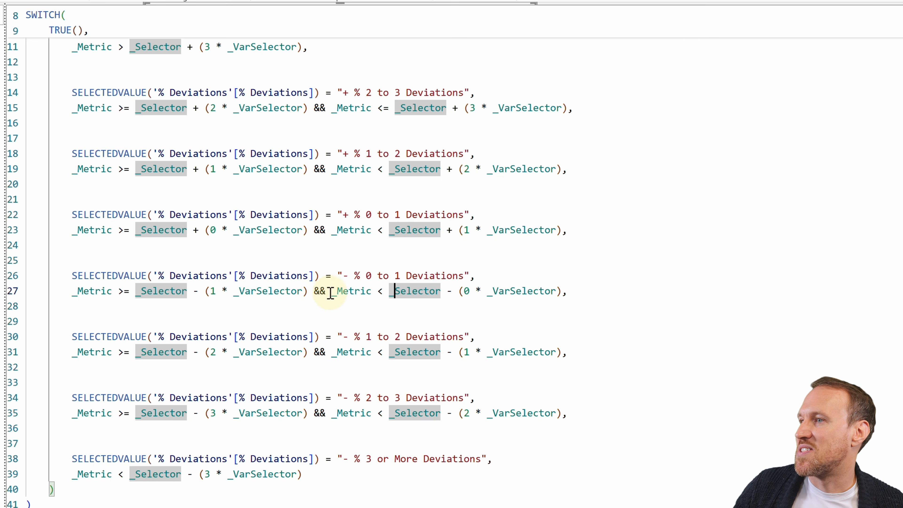
{"action": "left_click", "coordinate": [337, 292]}
{"action": "left_click_drag", "start_coordinate": [337, 291], "coordinate": [582, 294]}
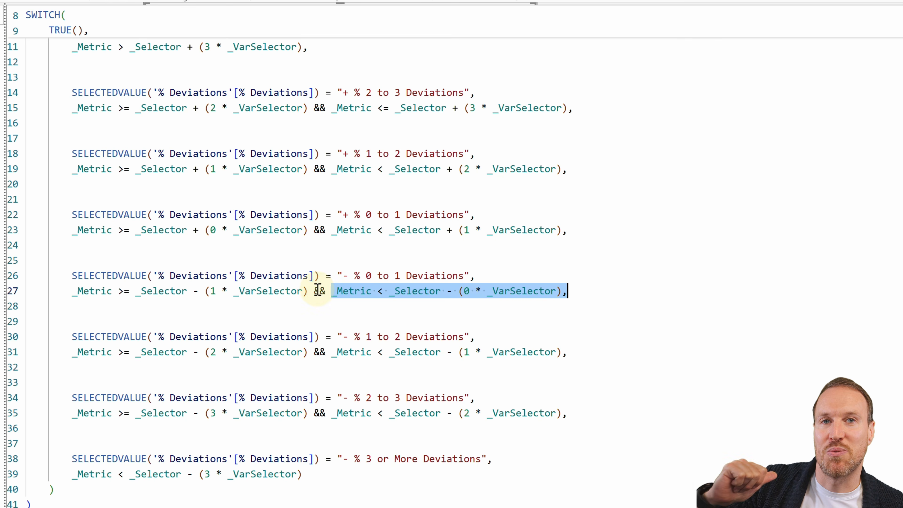
{"action": "left_click_drag", "start_coordinate": [68, 292], "coordinate": [309, 291]}
{"action": "left_click", "coordinate": [106, 291]}
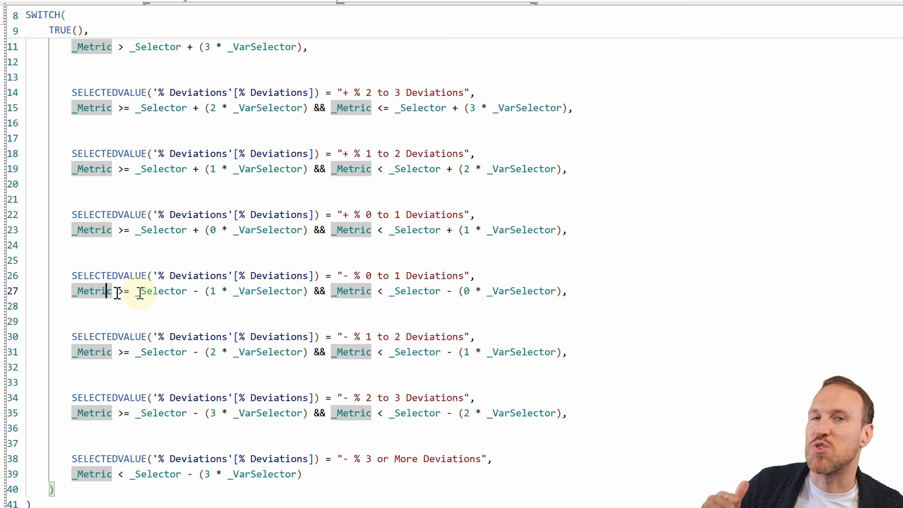
{"action": "left_click", "coordinate": [171, 291]}
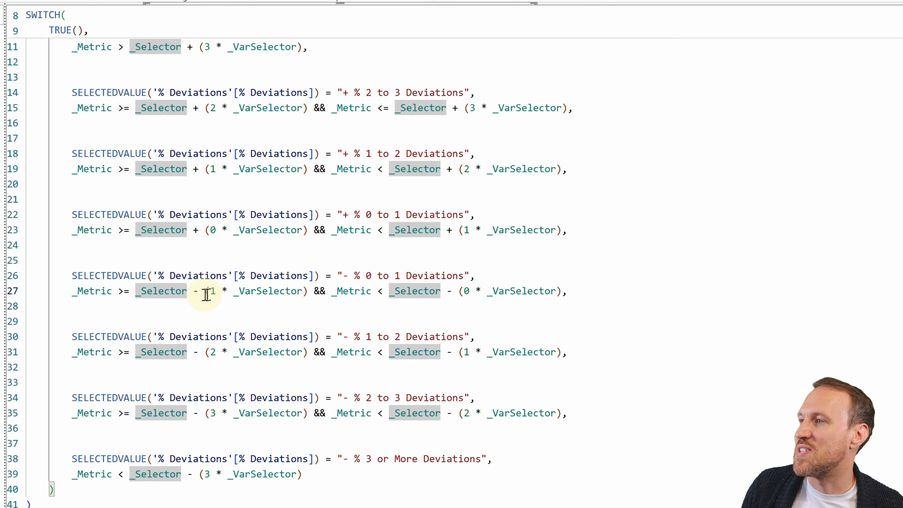
{"action": "left_click_drag", "start_coordinate": [194, 291], "coordinate": [204, 291]}
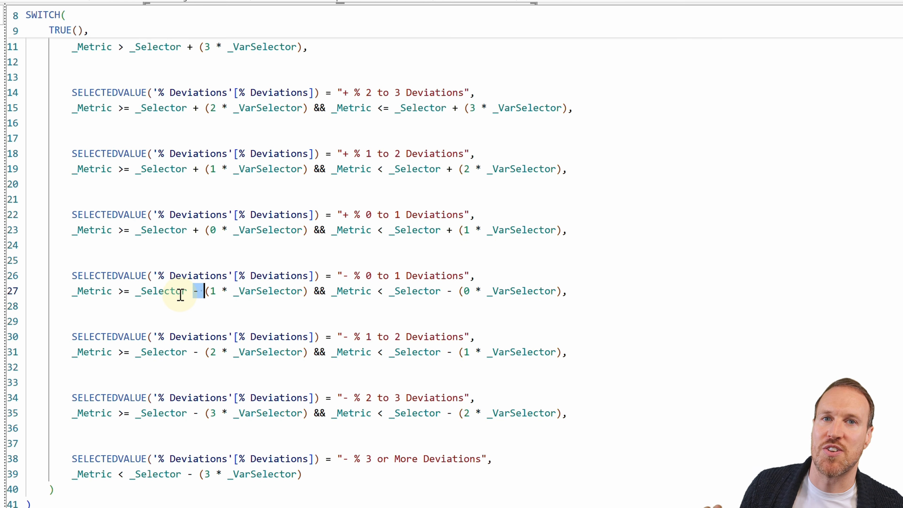
Review the remaining negative conditions down to "- % 3 or More Deviations", focusing on its 3 * _VarSelector bound and the returned _Result
{"action": "scroll", "coordinate": [281, 318], "scroll_direction": "down", "scroll_amount": 1}
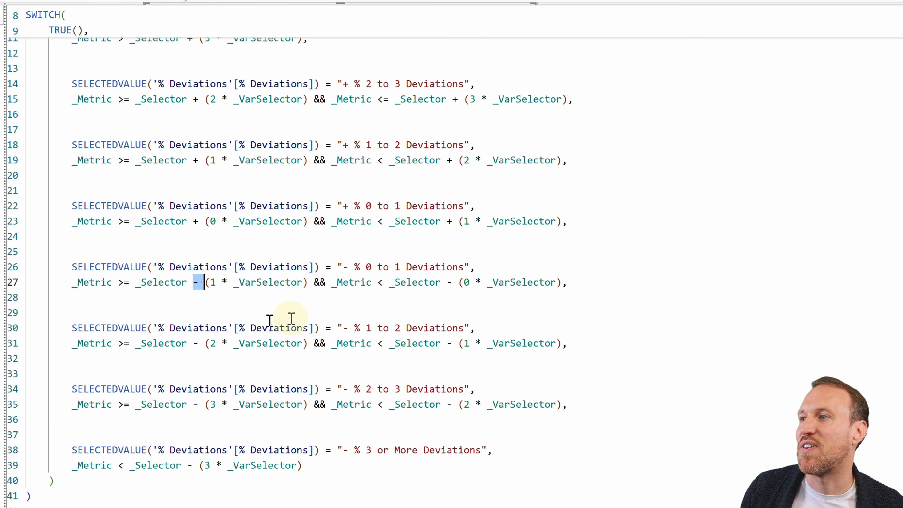
{"action": "scroll", "coordinate": [273, 344], "scroll_direction": "down", "scroll_amount": 1}
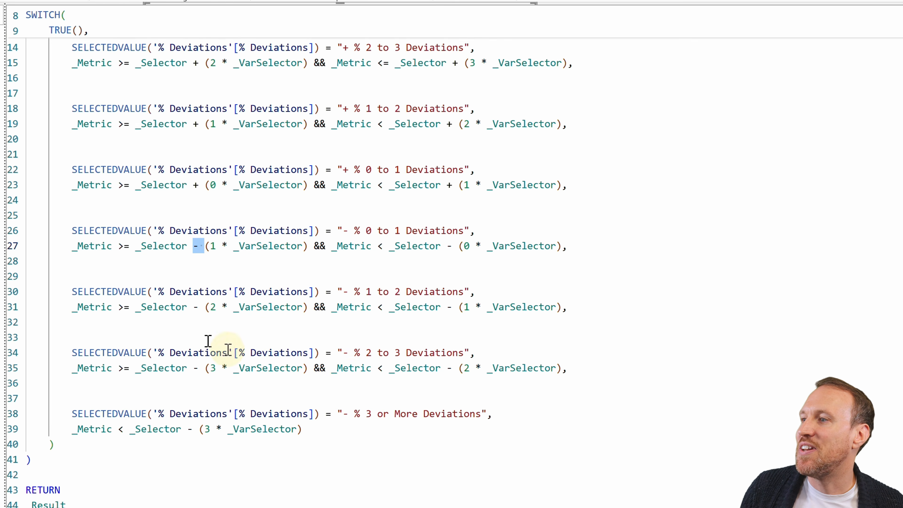
{"action": "left_click", "coordinate": [327, 426]}
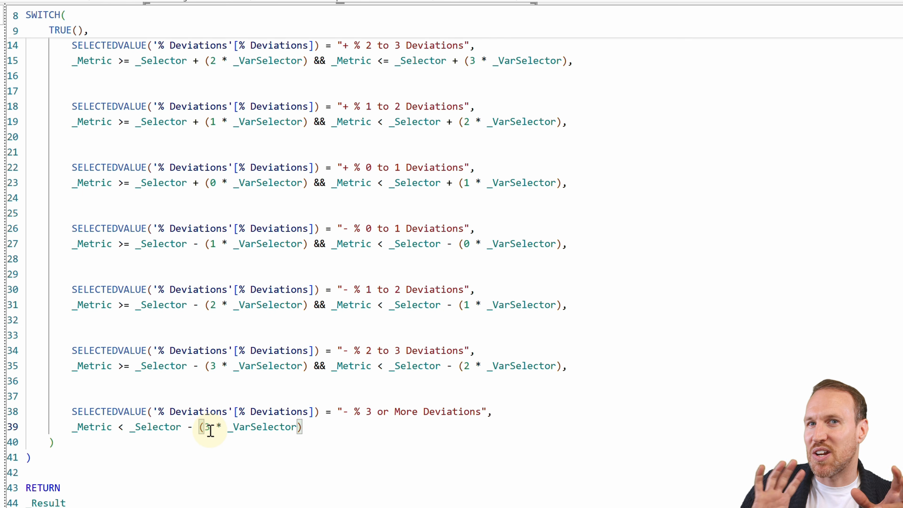
{"action": "left_click", "coordinate": [243, 427]}
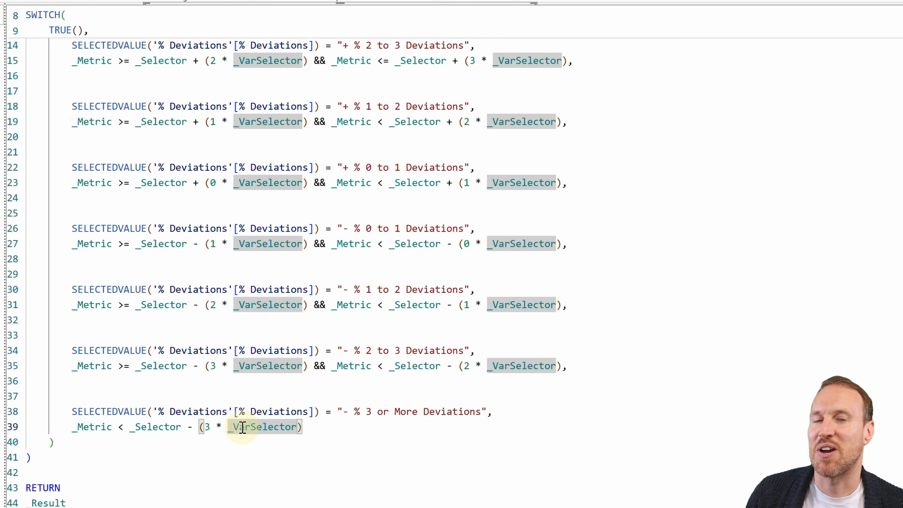
{"action": "left_click", "coordinate": [412, 441]}
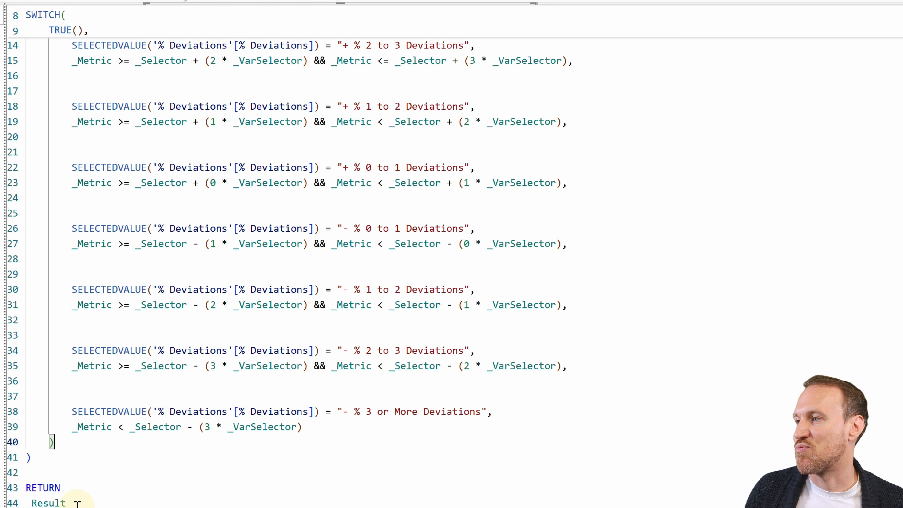
{"action": "scroll", "coordinate": [121, 468], "scroll_direction": "up", "scroll_amount": 4}
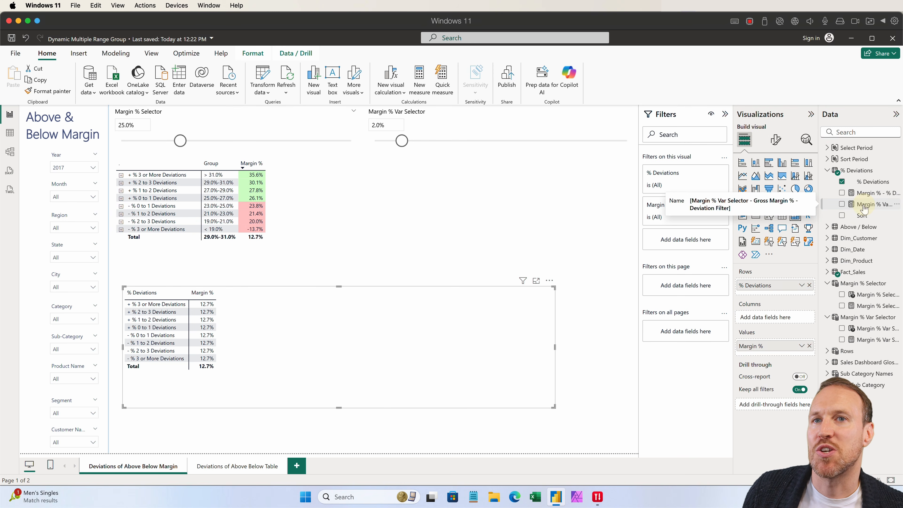
Filter the lower matrix to show items when the Margin % Var Selector - Gross Margin % - Deviation Filter measure is 1
{"action": "left_click_drag", "start_coordinate": [864, 208], "coordinate": [686, 239]}
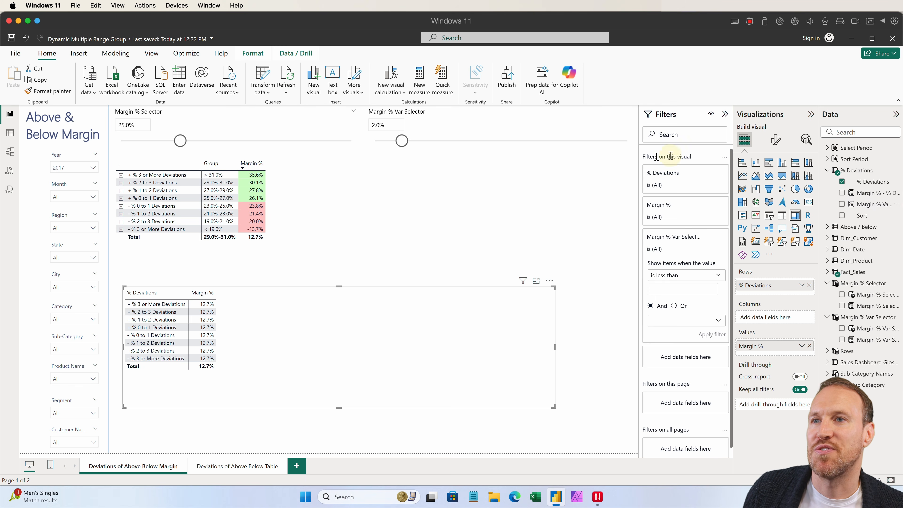
{"action": "left_click", "coordinate": [671, 278]}
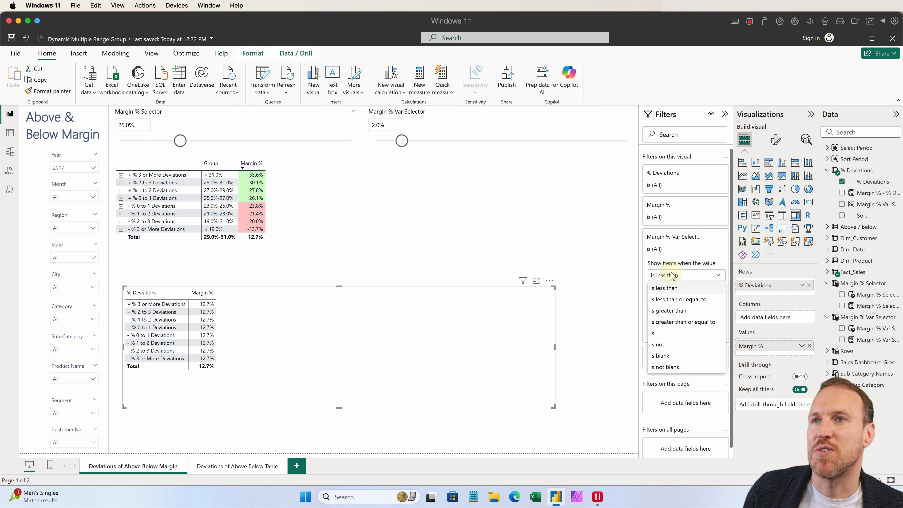
{"action": "left_click", "coordinate": [661, 333]}
{"action": "left_click", "coordinate": [671, 289]}
{"action": "type", "text": "1"}
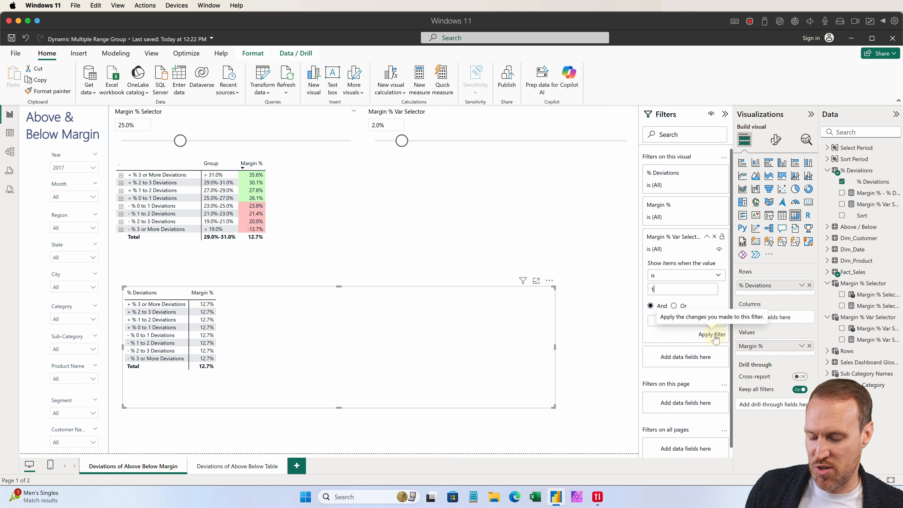
{"action": "left_click", "coordinate": [713, 335]}
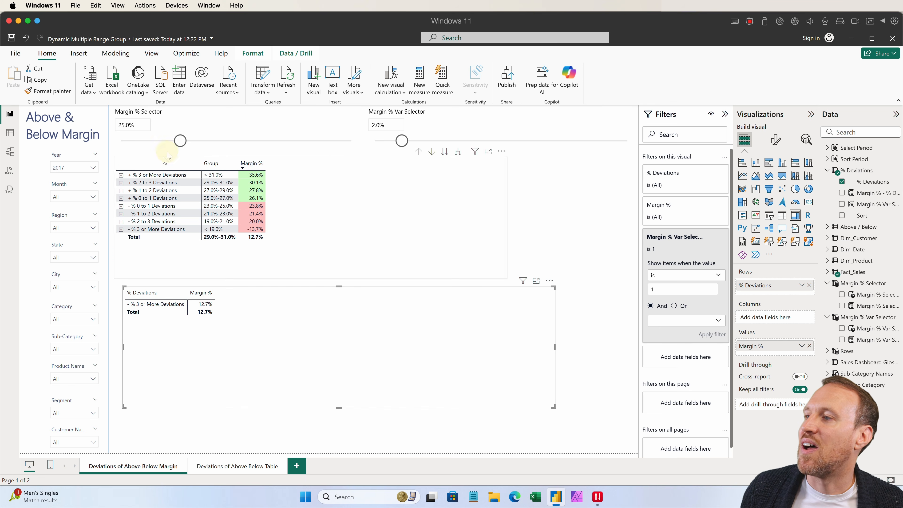
Set the Margin % Selector to 15.0% and inspect the states under the "- % 0 to 1" and "- % 2 to 3" groups in the upper matrix
{"action": "left_click_drag", "start_coordinate": [180, 141], "coordinate": [156, 141]}
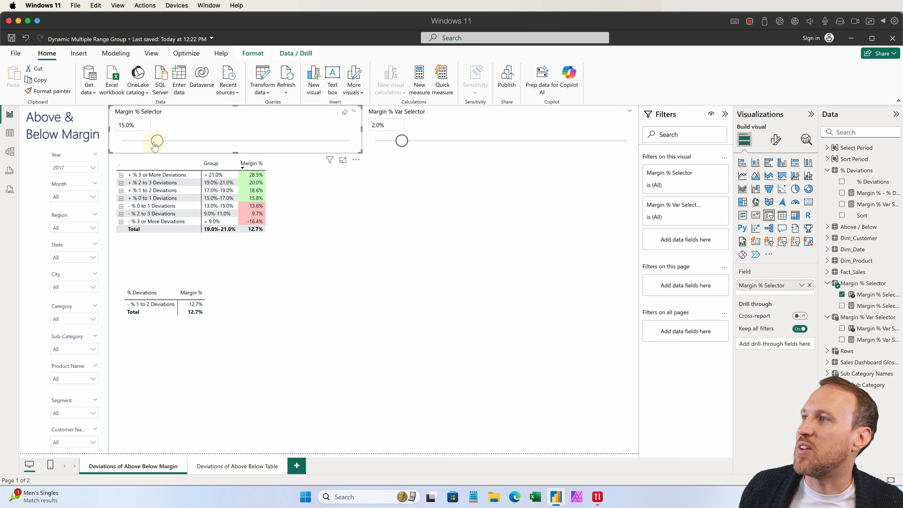
{"action": "left_click", "coordinate": [222, 217]}
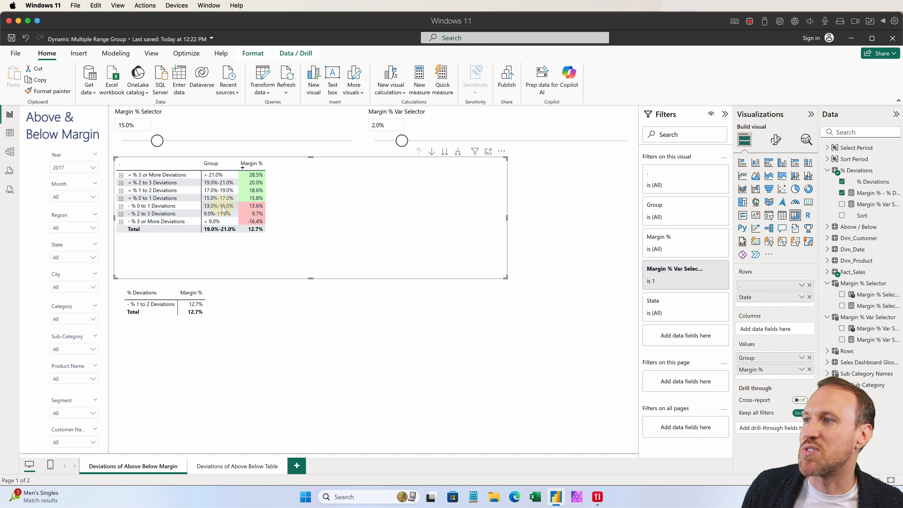
{"action": "left_click", "coordinate": [120, 206]}
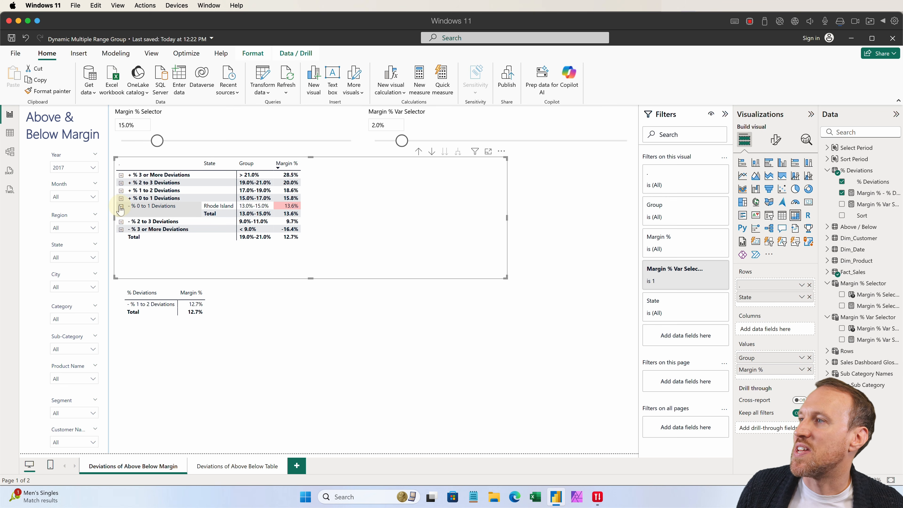
{"action": "left_click", "coordinate": [121, 206]}
{"action": "left_click", "coordinate": [122, 214]}
{"action": "left_click", "coordinate": [121, 214]}
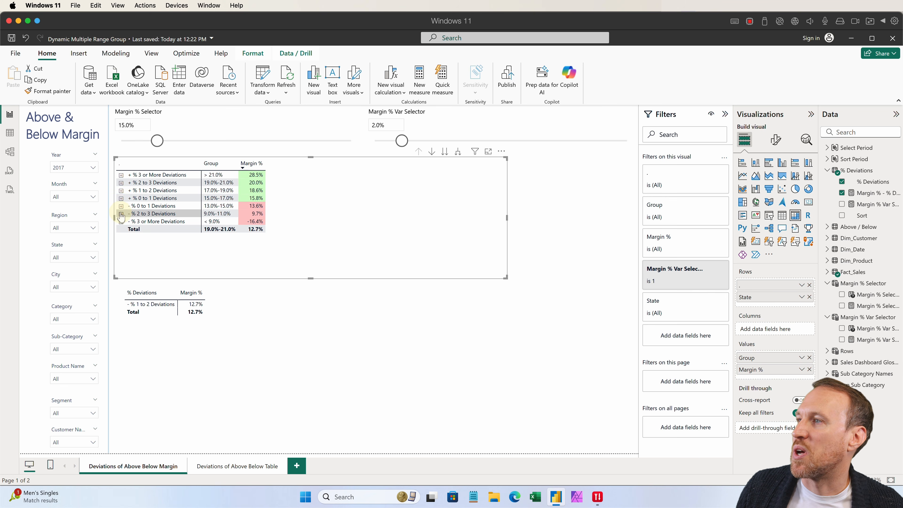
{"action": "left_click", "coordinate": [121, 207]}
{"action": "left_click", "coordinate": [120, 206]}
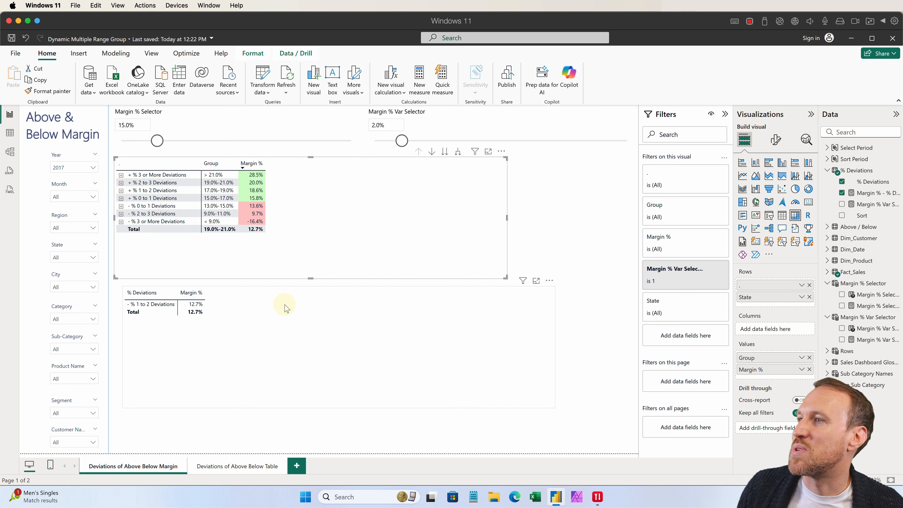
Add the City field from Fact_Sales to the lower matrix's rows, beneath % Deviations
{"action": "left_click", "coordinate": [284, 307]}
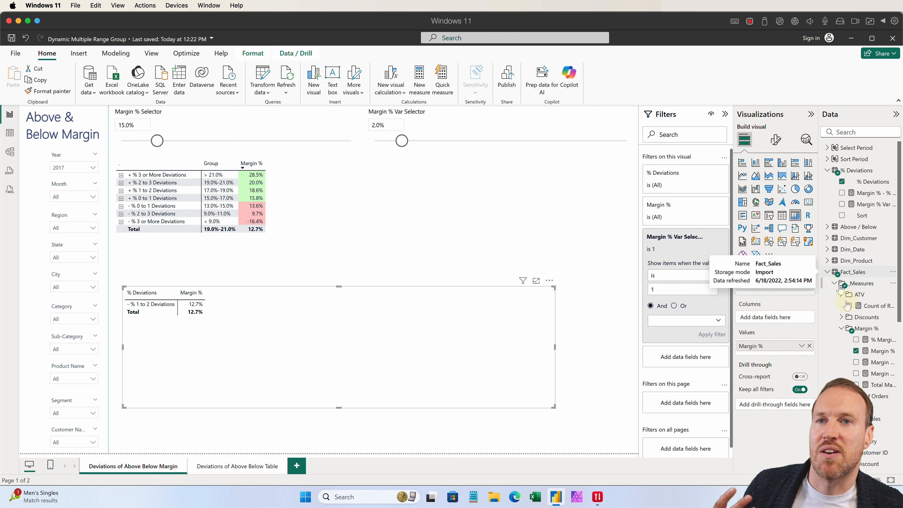
{"action": "left_click", "coordinate": [828, 273]}
{"action": "scroll", "coordinate": [879, 375], "scroll_direction": "down", "scroll_amount": 5}
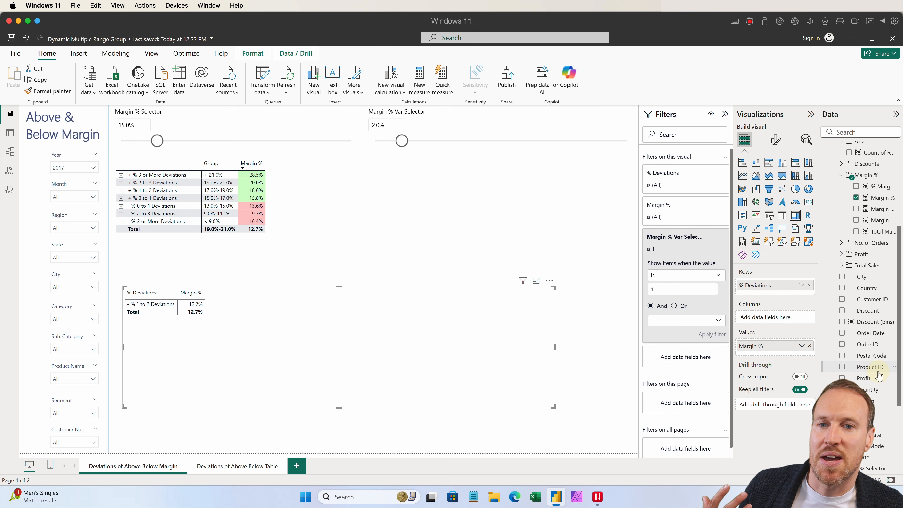
{"action": "left_click_drag", "start_coordinate": [862, 276], "coordinate": [776, 290]}
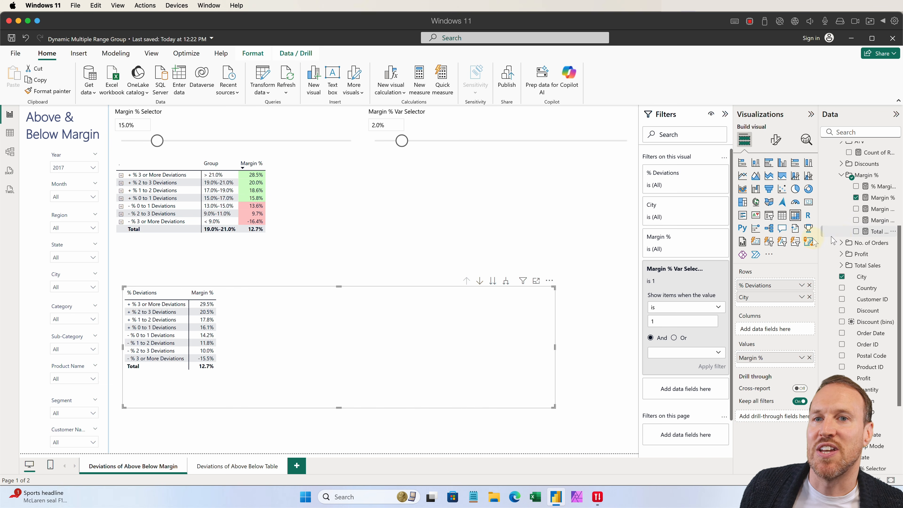
Set the lower matrix's layout to Tabular and enable the +/- icons for its row headers
{"action": "left_click", "coordinate": [776, 140]}
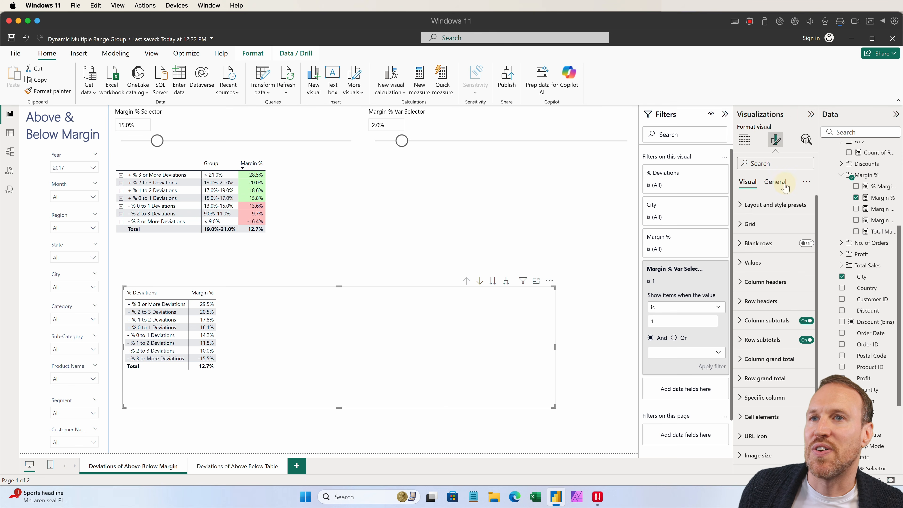
{"action": "left_click", "coordinate": [770, 205]}
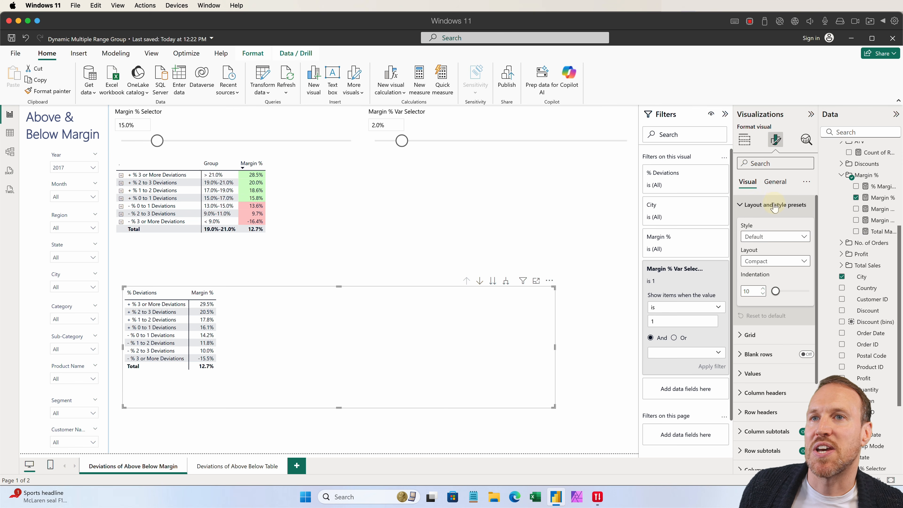
{"action": "left_click", "coordinate": [775, 237]}
{"action": "left_click", "coordinate": [301, 296]}
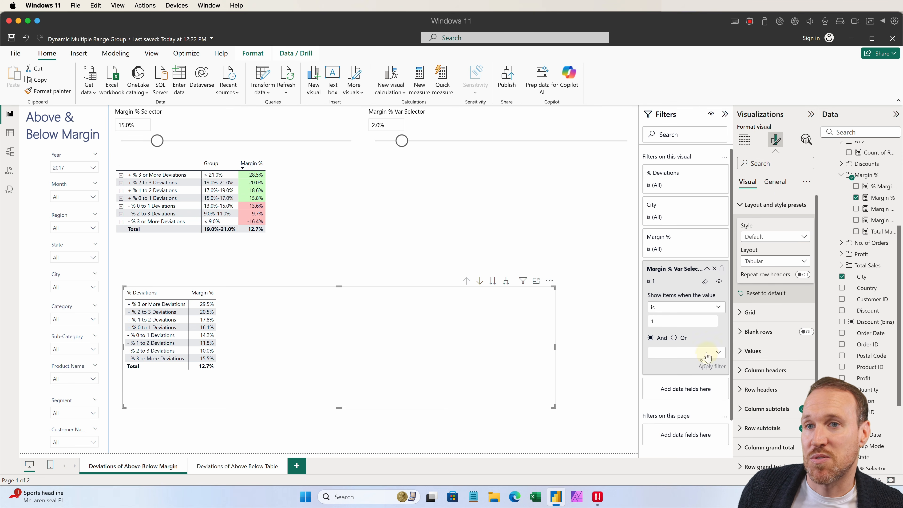
{"action": "scroll", "coordinate": [796, 330], "scroll_direction": "down", "scroll_amount": 3}
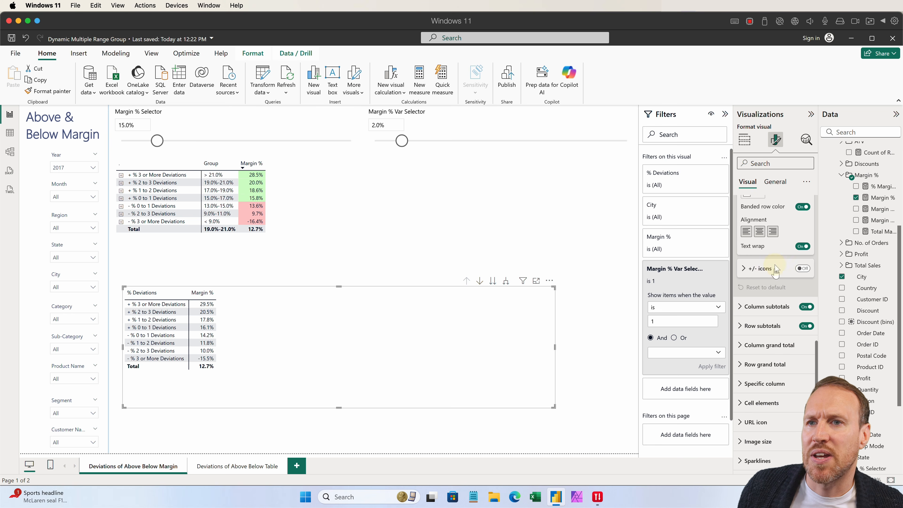
{"action": "scroll", "coordinate": [782, 278], "scroll_direction": "up", "scroll_amount": 1}
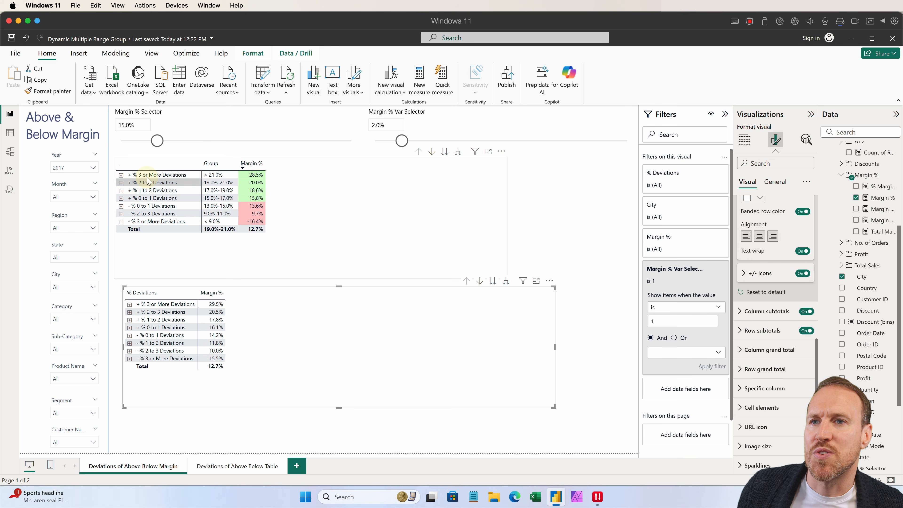
Inspect the cities under the "- % 1 to 2", "+ % 3 or More" and "+ % 0 to 1" groups, and set the Margin % Selector to 25.0%
{"action": "left_click", "coordinate": [129, 343]}
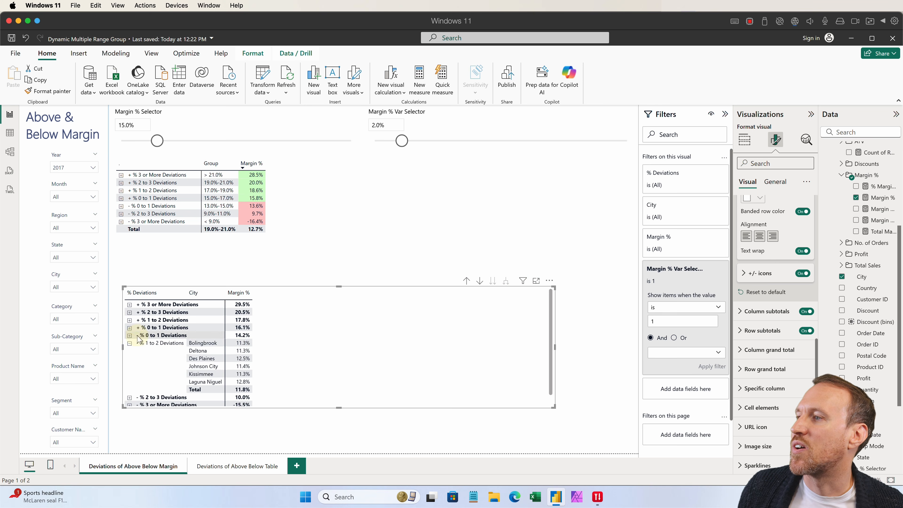
{"action": "left_click", "coordinate": [130, 343]}
{"action": "left_click", "coordinate": [129, 304]}
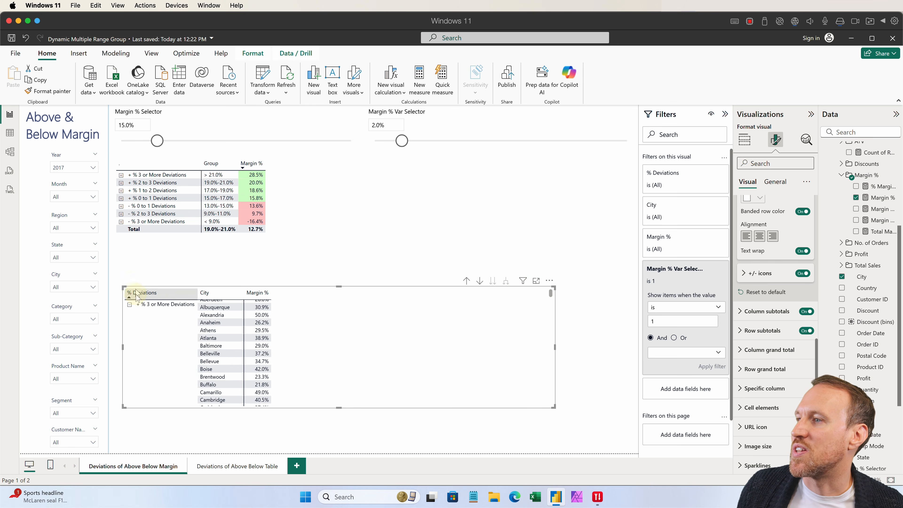
{"action": "left_click", "coordinate": [129, 305]}
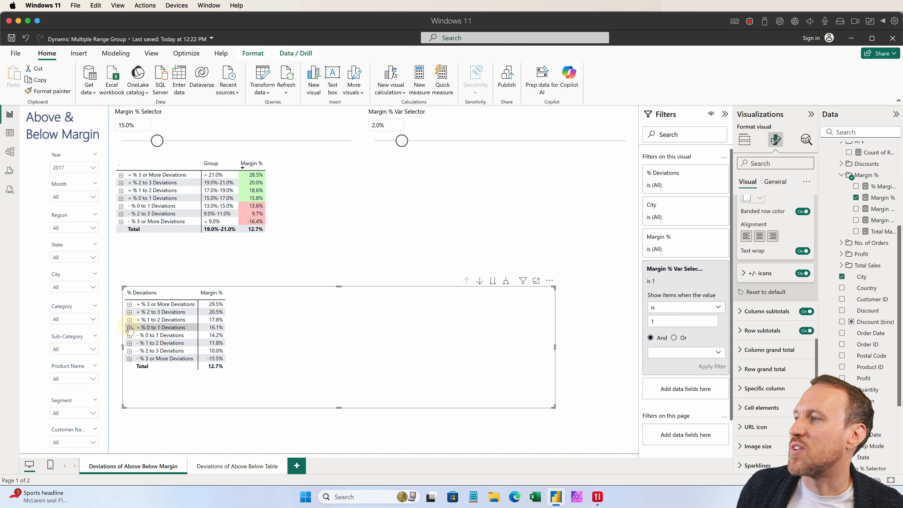
{"action": "left_click", "coordinate": [129, 328]}
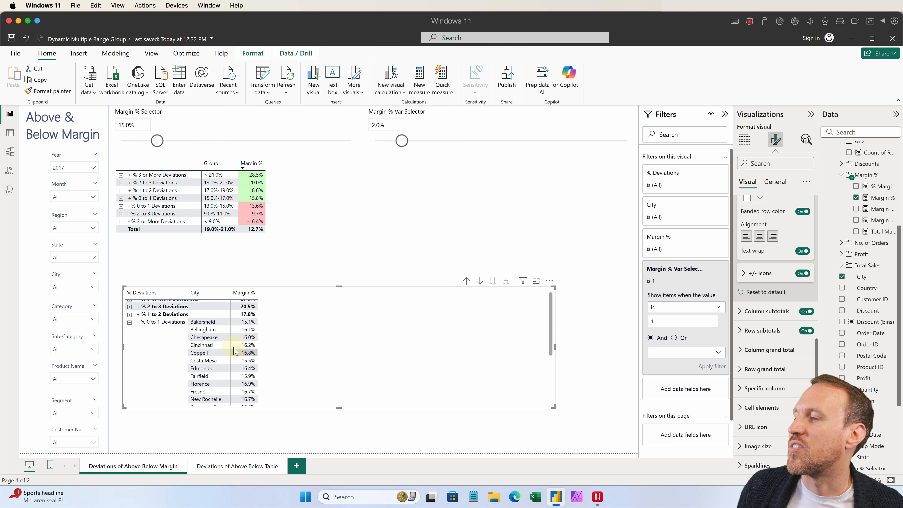
{"action": "left_click_drag", "start_coordinate": [157, 141], "coordinate": [181, 141]}
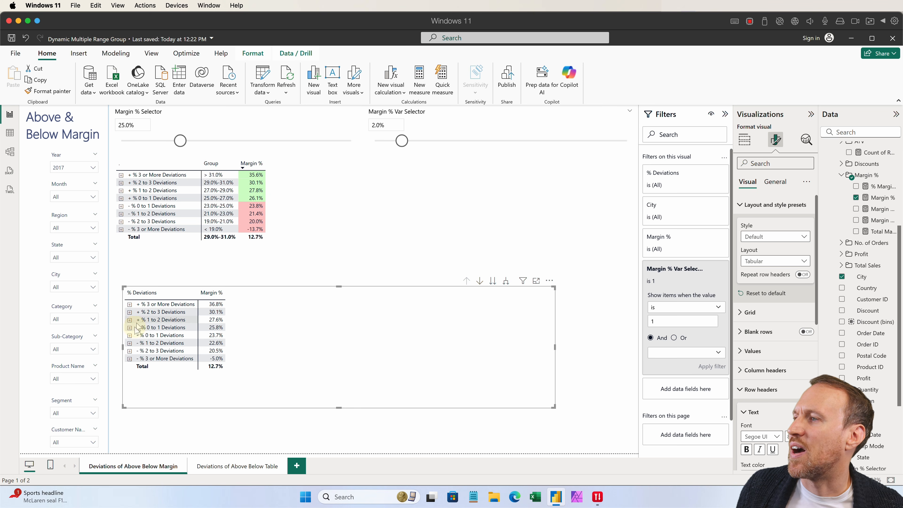
Expand the "+ % 0 to 1 Deviations" group in the lower matrix and sort the matrix by Margin % in descending order
{"action": "left_click", "coordinate": [130, 327]}
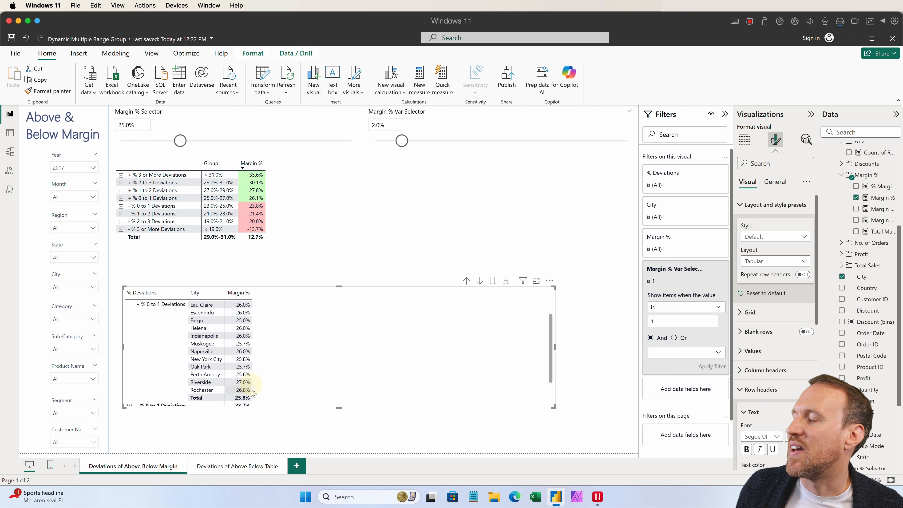
{"action": "left_click", "coordinate": [243, 299]}
{"action": "scroll", "coordinate": [244, 356], "scroll_direction": "down", "scroll_amount": 3}
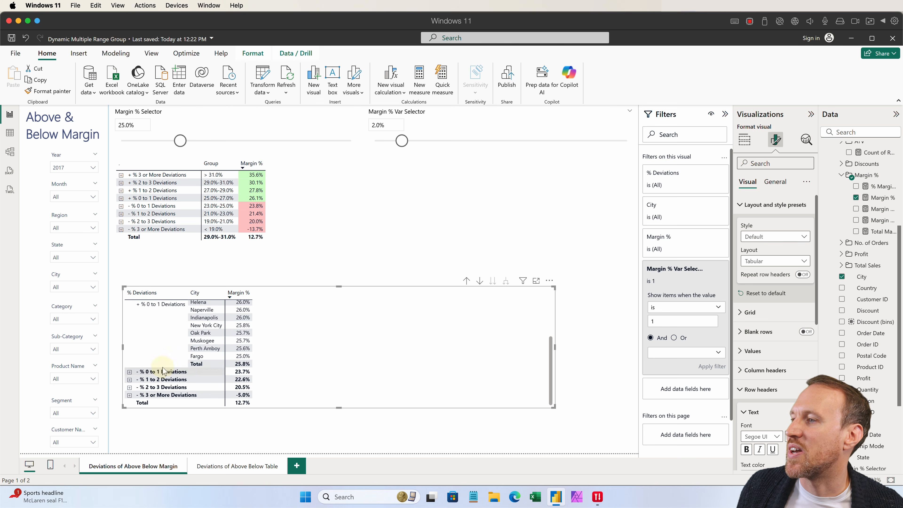
Inspect the cities under the "- % 0 to 1" and "+ % 1 to 2" groups in the lower matrix
{"action": "left_click", "coordinate": [129, 371]}
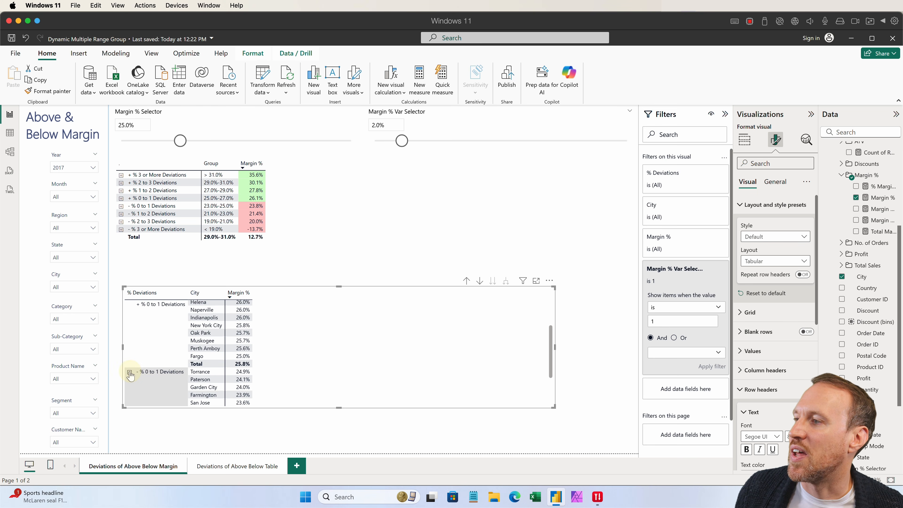
{"action": "scroll", "coordinate": [213, 356], "scroll_direction": "up", "scroll_amount": 3}
{"action": "scroll", "coordinate": [224, 353], "scroll_direction": "up", "scroll_amount": 3}
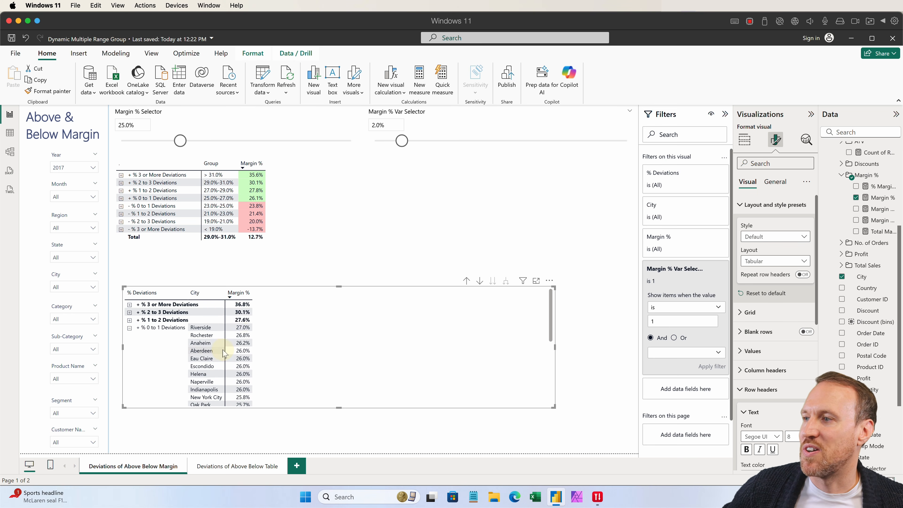
{"action": "left_click", "coordinate": [129, 320]}
{"action": "scroll", "coordinate": [254, 362], "scroll_direction": "down", "scroll_amount": 5}
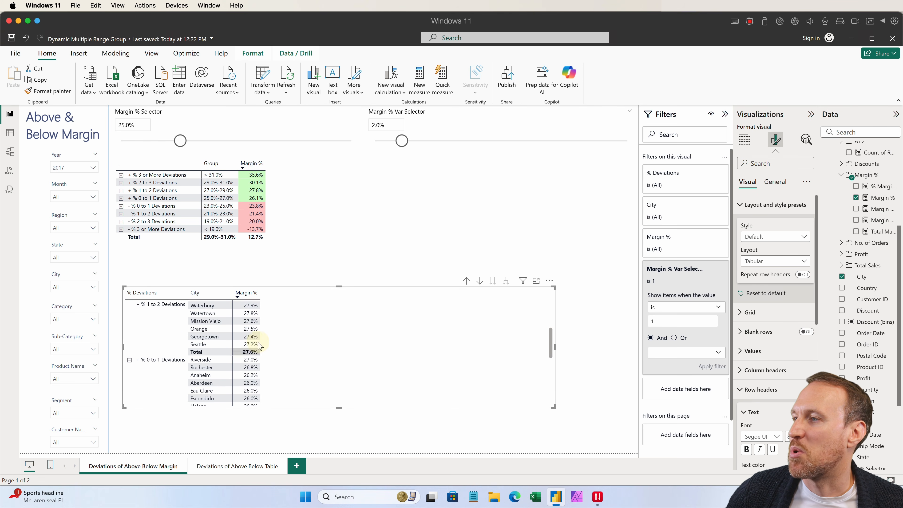
{"action": "scroll", "coordinate": [258, 347], "scroll_direction": "up", "scroll_amount": 3}
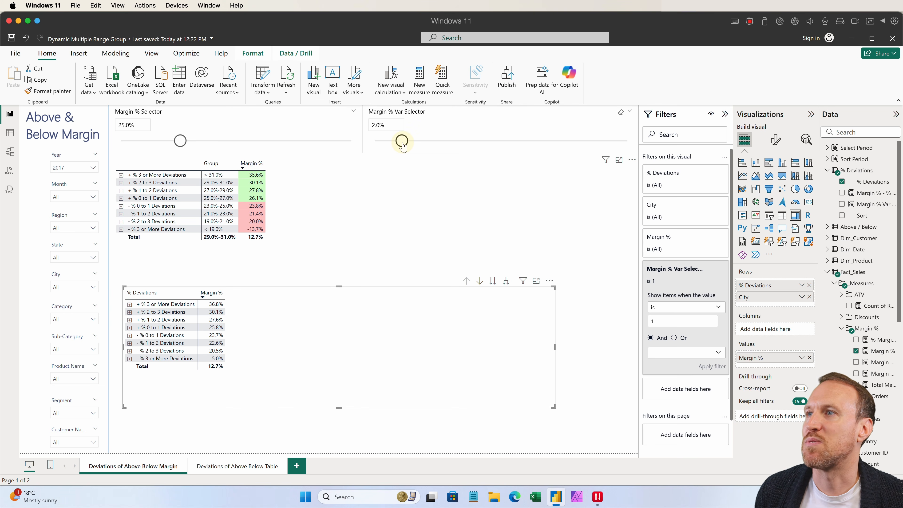
Lower the Margin % Var Selector to 1.0% and then to 0.5%
{"action": "left_click_drag", "start_coordinate": [403, 141], "coordinate": [388, 142]}
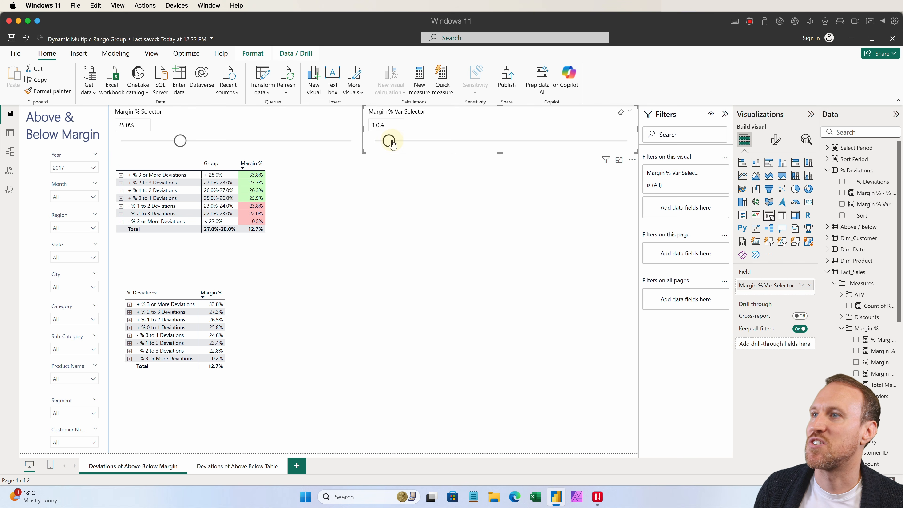
{"action": "left_click_drag", "start_coordinate": [391, 144], "coordinate": [383, 142]}
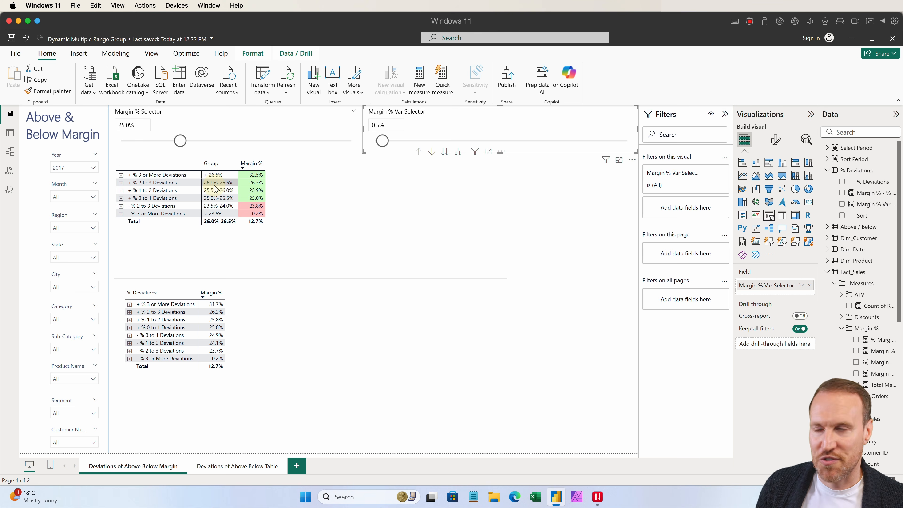
Select the lower matrix and examine the Margin % - % Deviations measure's selector variables alongside the Margin % Selector value measure
{"action": "left_click", "coordinate": [360, 330]}
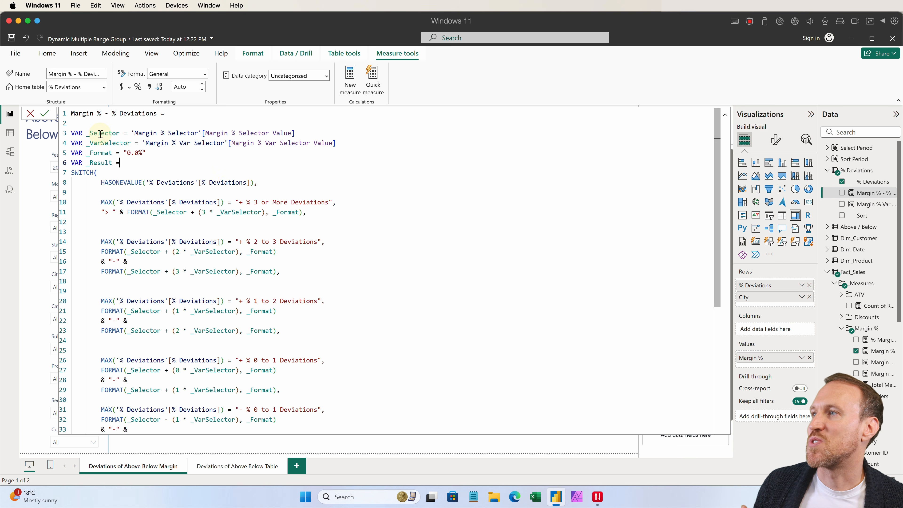
{"action": "left_click", "coordinate": [242, 133]}
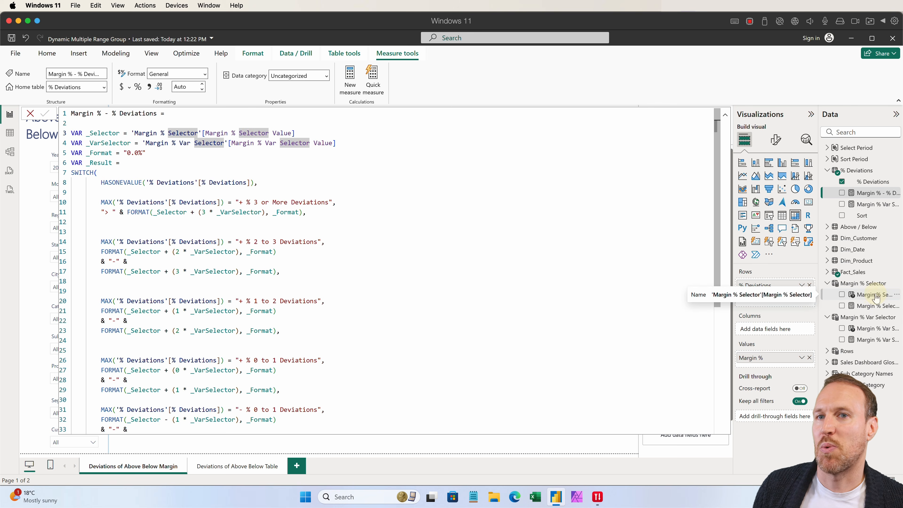
{"action": "left_click", "coordinate": [874, 307]}
{"action": "left_click", "coordinate": [873, 193]}
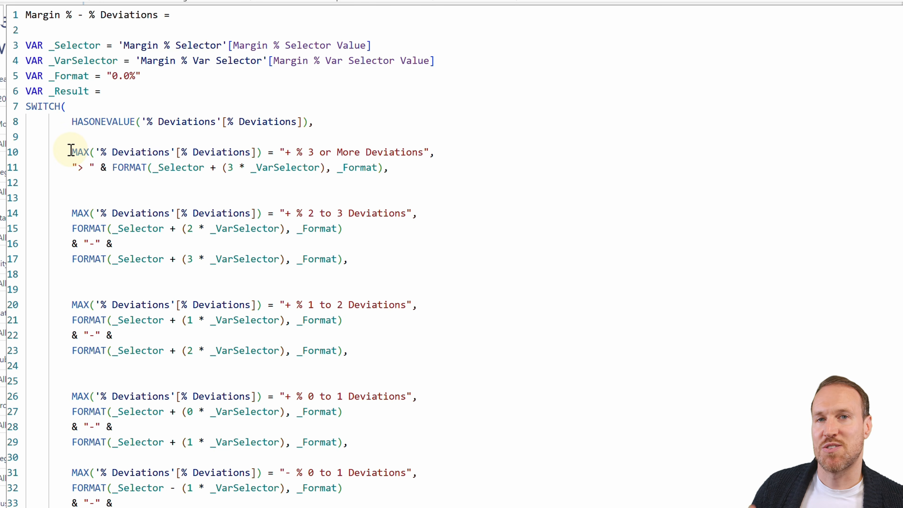
Examine the "+ % 3 or More Deviations" branch of the SWITCH and how it uses the _Selector, _VarSelector and _Format variables
{"action": "left_click_drag", "start_coordinate": [73, 151], "coordinate": [263, 155]}
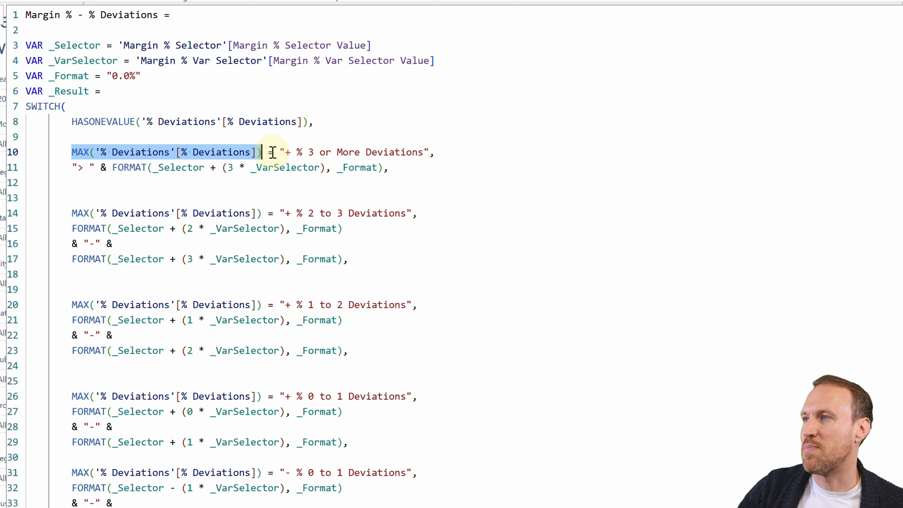
{"action": "left_click_drag", "start_coordinate": [440, 154], "coordinate": [268, 154]}
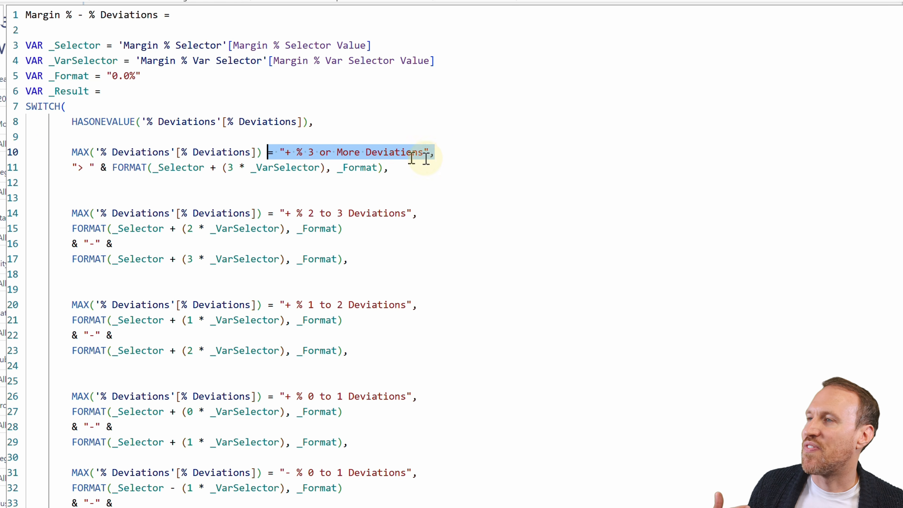
{"action": "left_click", "coordinate": [75, 169]}
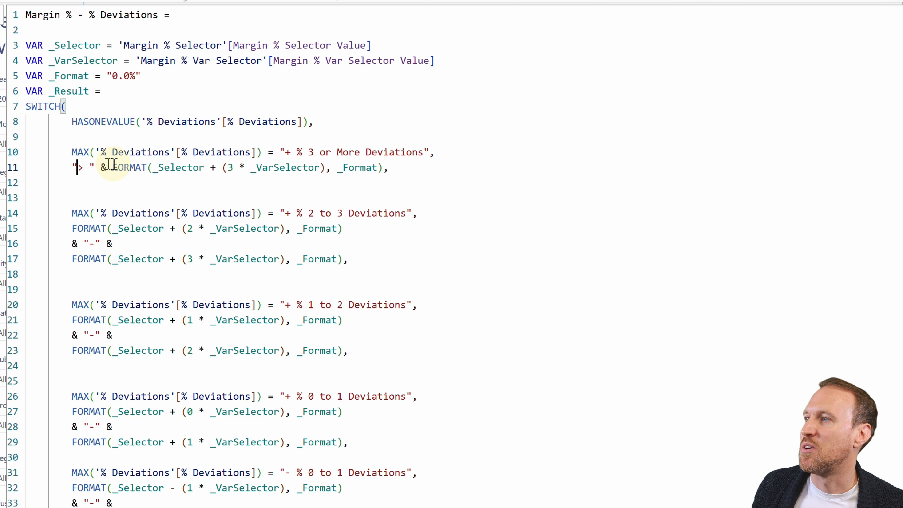
{"action": "left_click_drag", "start_coordinate": [112, 166], "coordinate": [391, 168]}
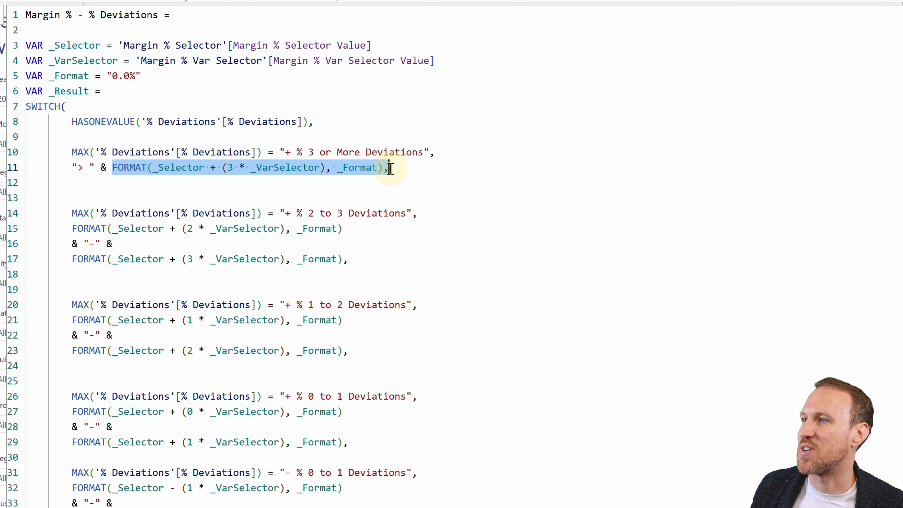
{"action": "left_click", "coordinate": [390, 168]}
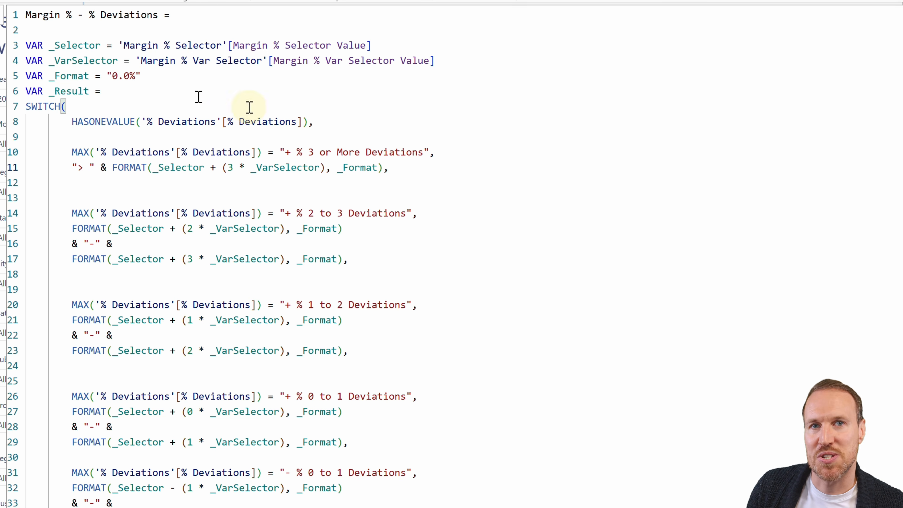
{"action": "left_click_drag", "start_coordinate": [378, 167], "coordinate": [337, 167]}
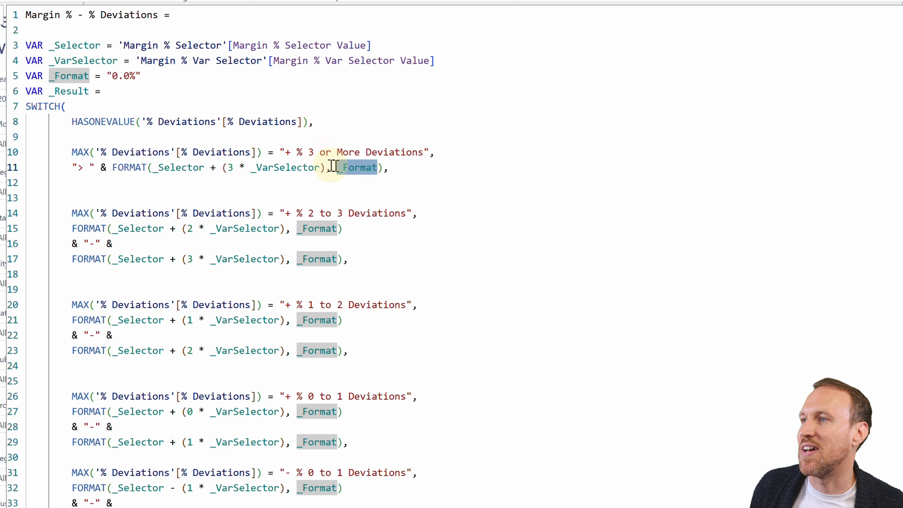
{"action": "double_click", "coordinate": [154, 168]}
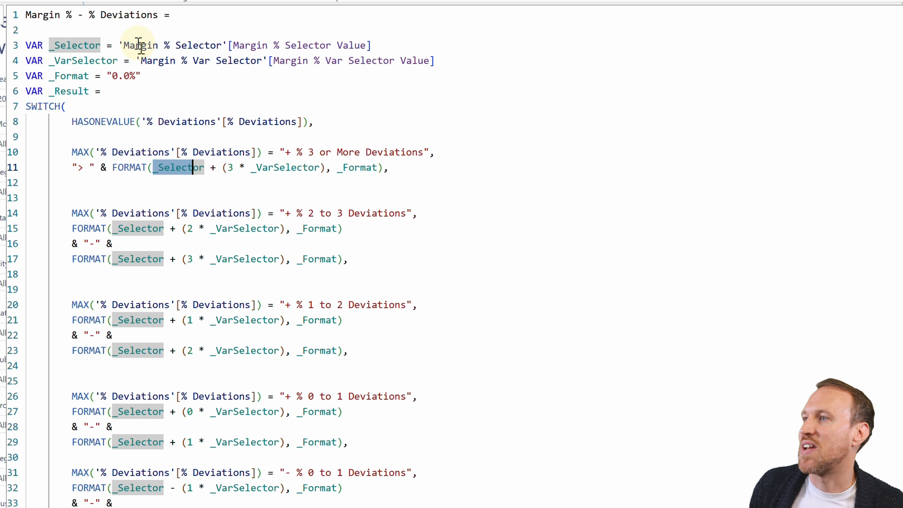
{"action": "left_click_drag", "start_coordinate": [251, 168], "coordinate": [320, 168]}
{"action": "left_click_drag", "start_coordinate": [141, 60], "coordinate": [435, 61]}
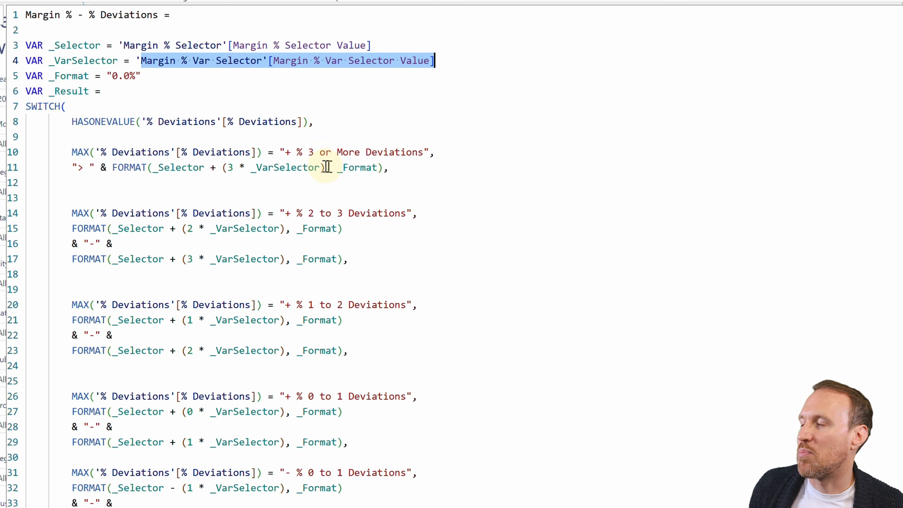
{"action": "left_click_drag", "start_coordinate": [380, 168], "coordinate": [337, 168]}
{"action": "left_click_drag", "start_coordinate": [142, 76], "coordinate": [107, 77]}
{"action": "left_click", "coordinate": [263, 183]}
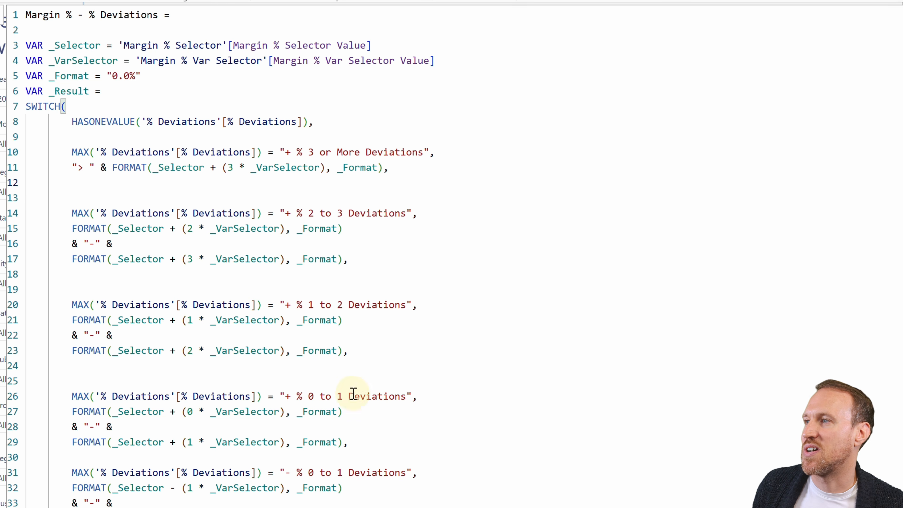
Examine the measure's remaining SWITCH branches, from "+ % 2 to 3" through "- % 3 or More Deviations", and compare them with the matrix groups
{"action": "left_click", "coordinate": [393, 172]}
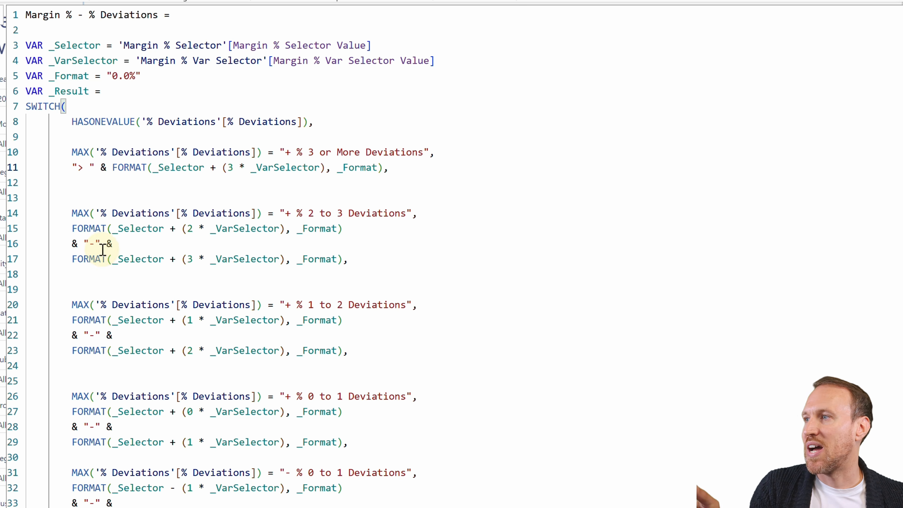
{"action": "left_click", "coordinate": [89, 244]}
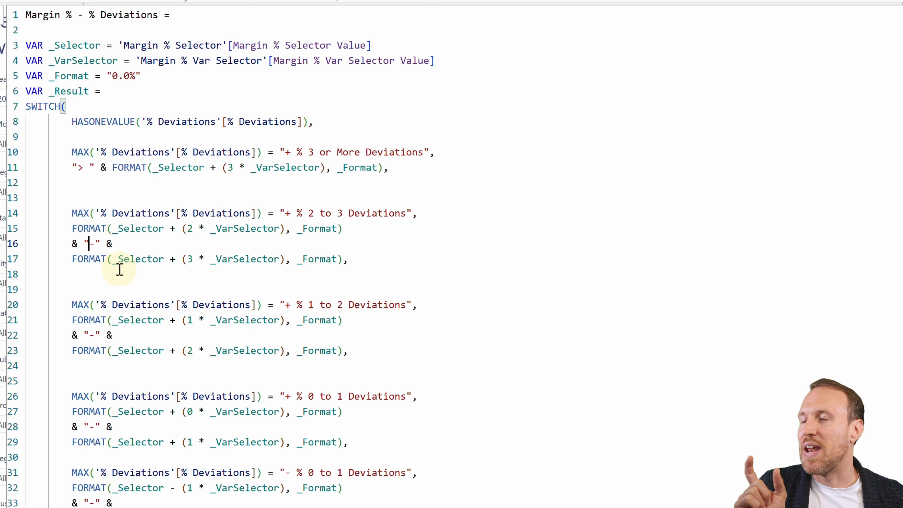
{"action": "left_click", "coordinate": [131, 244]}
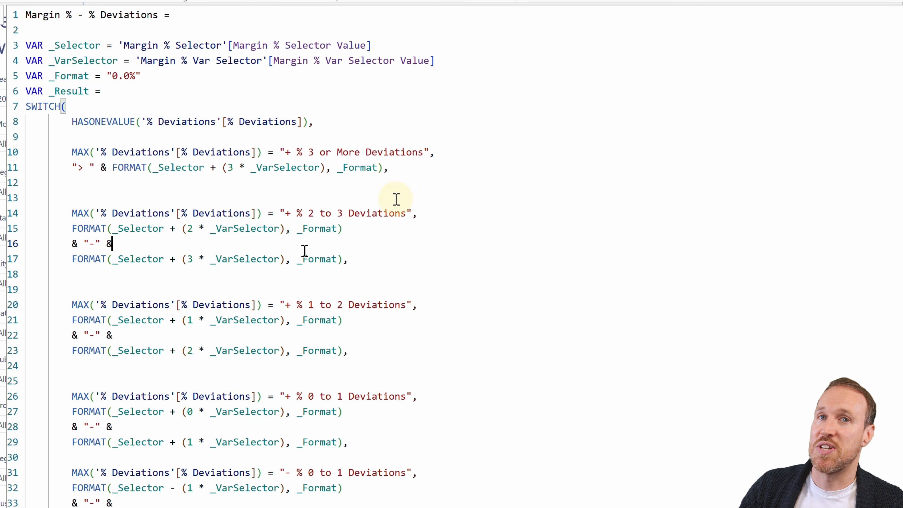
{"action": "left_click", "coordinate": [902, 15]}
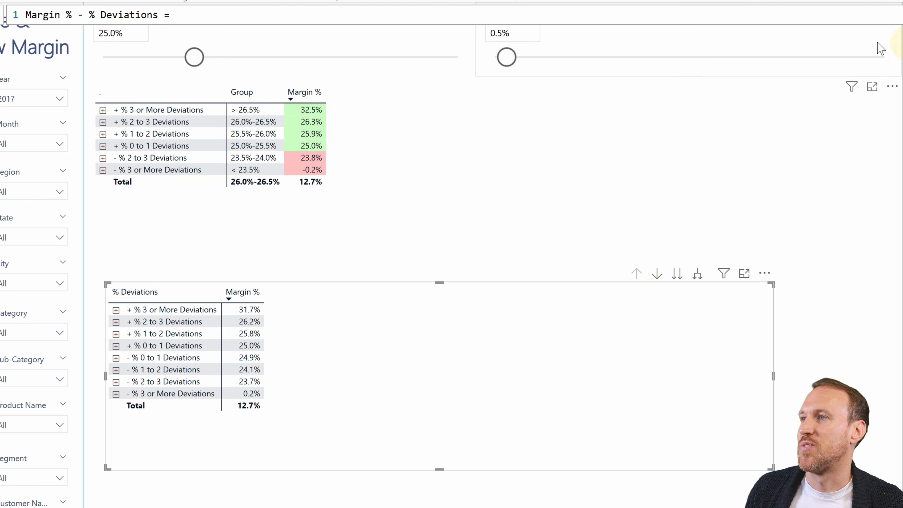
{"action": "left_click", "coordinate": [902, 15]}
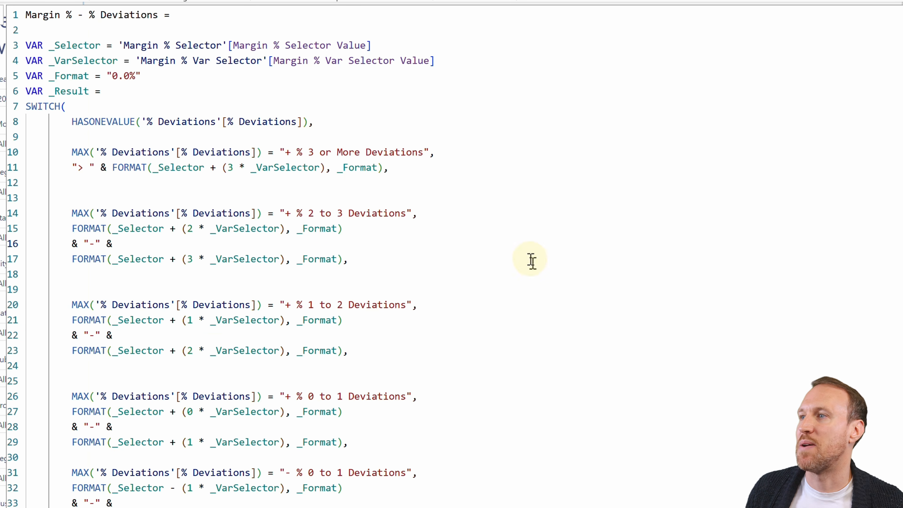
{"action": "scroll", "coordinate": [440, 315], "scroll_direction": "down", "scroll_amount": 2}
{"action": "scroll", "coordinate": [440, 315], "scroll_direction": "down", "scroll_amount": 5}
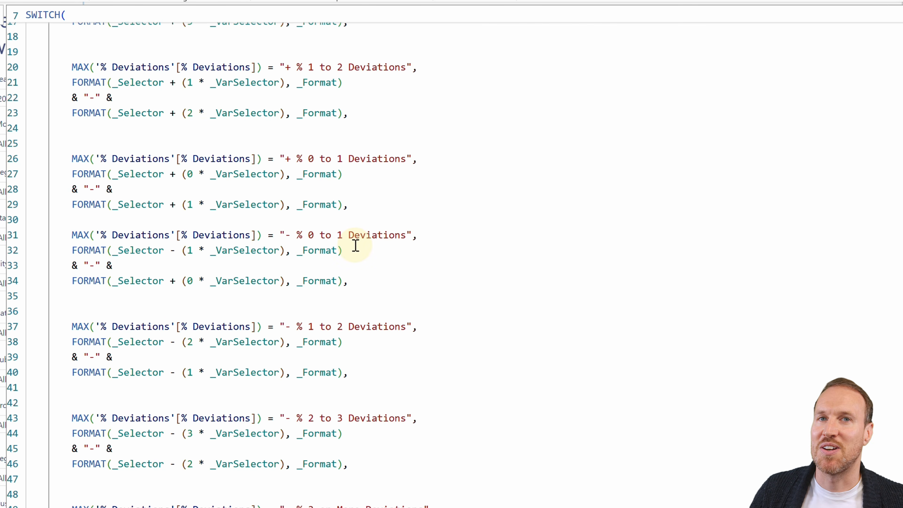
{"action": "scroll", "coordinate": [383, 350], "scroll_direction": "down", "scroll_amount": 1}
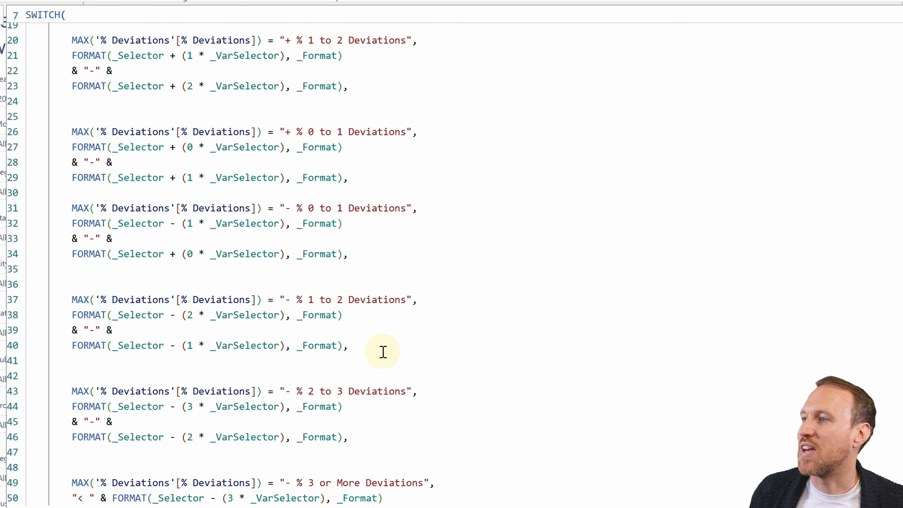
{"action": "scroll", "coordinate": [383, 352], "scroll_direction": "down", "scroll_amount": 1}
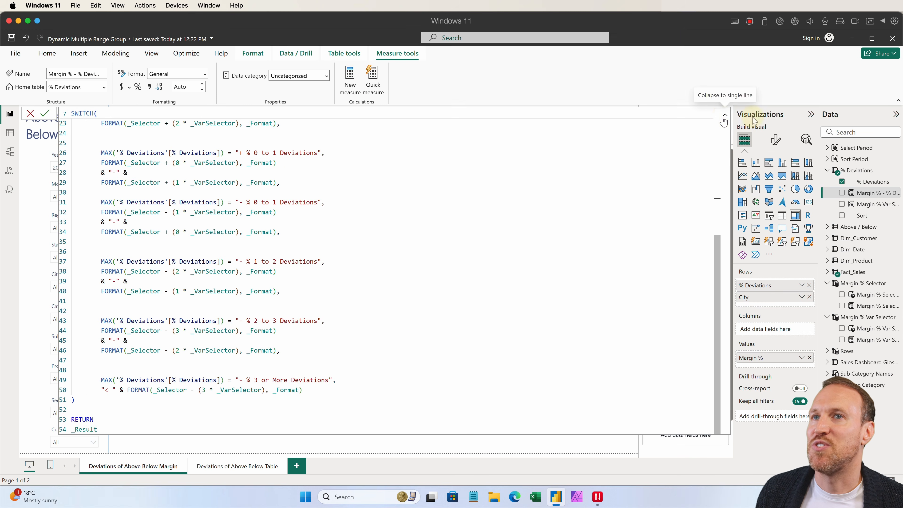
Add the Margin % - % Deviations measure to the lower matrix's values, above Margin %
{"action": "left_click", "coordinate": [861, 216]}
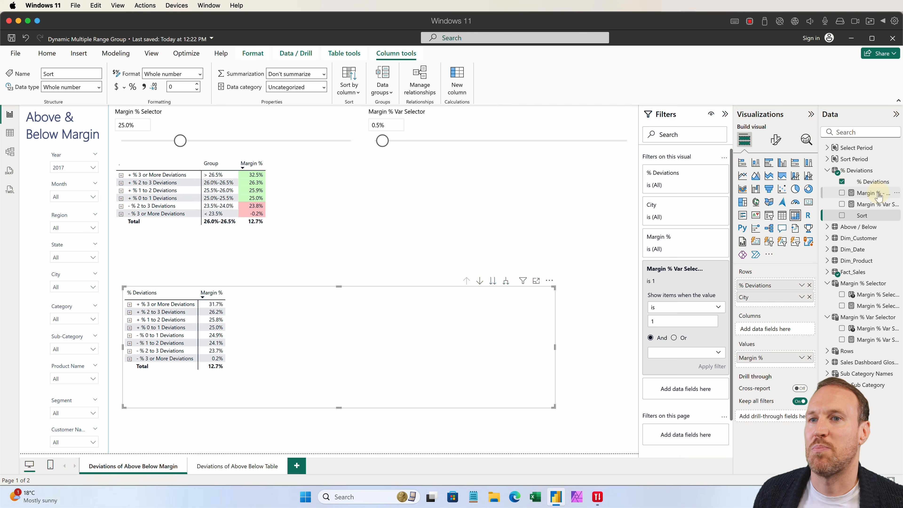
{"action": "left_click_drag", "start_coordinate": [879, 197], "coordinate": [779, 357]}
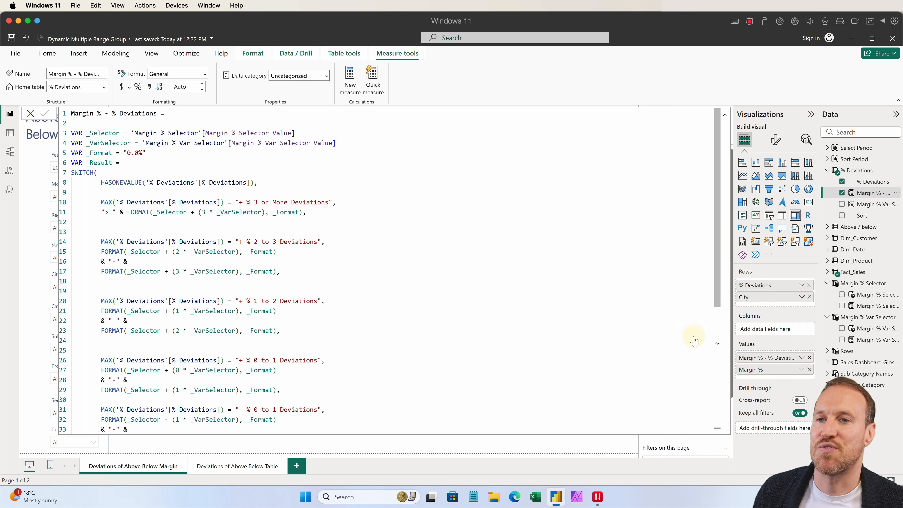
{"action": "left_click", "coordinate": [848, 216]}
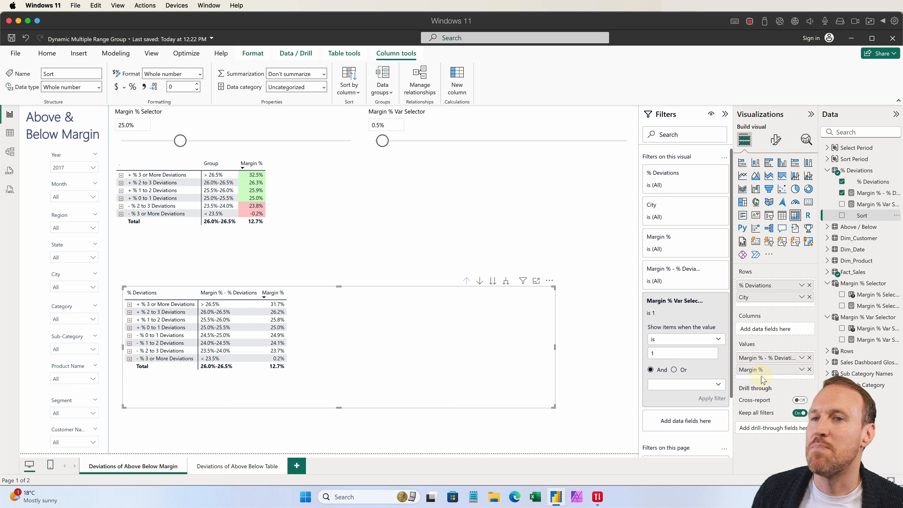
Rename the Margin % - % Deviations value in the lower matrix as "Groups"
{"action": "double_click", "coordinate": [779, 359]}
{"action": "key", "text": "BackSpace"}
{"action": "key", "text": "BackSpace"}
{"action": "key", "text": "BackSpace"}
{"action": "key", "text": "BackSpace"}
{"action": "key", "text": "BackSpace"}
{"action": "key", "text": "BackSpace"}
{"action": "key", "text": "BackSpace"}
{"action": "key", "text": "BackSpace"}
{"action": "key", "text": "BackSpace"}
{"action": "key", "text": "BackSpace"}
{"action": "key", "text": "BackSpace"}
{"action": "key", "text": "BackSpace"}
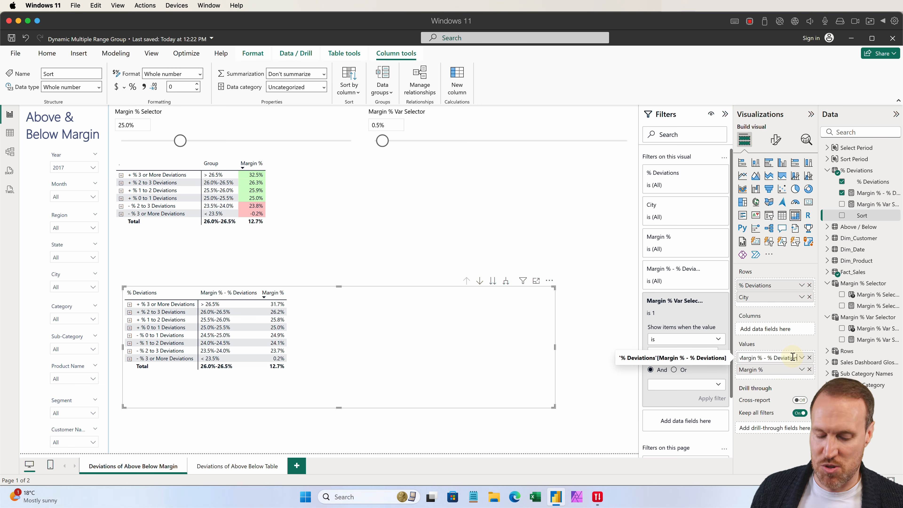
{"action": "key", "text": "Return"}
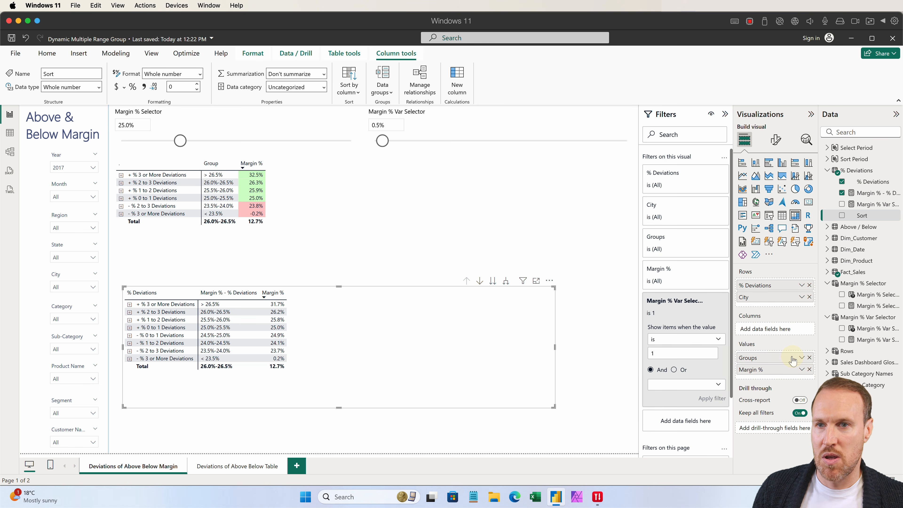
Rename the % Deviations row field in the lower matrix as "."
{"action": "double_click", "coordinate": [758, 285]}
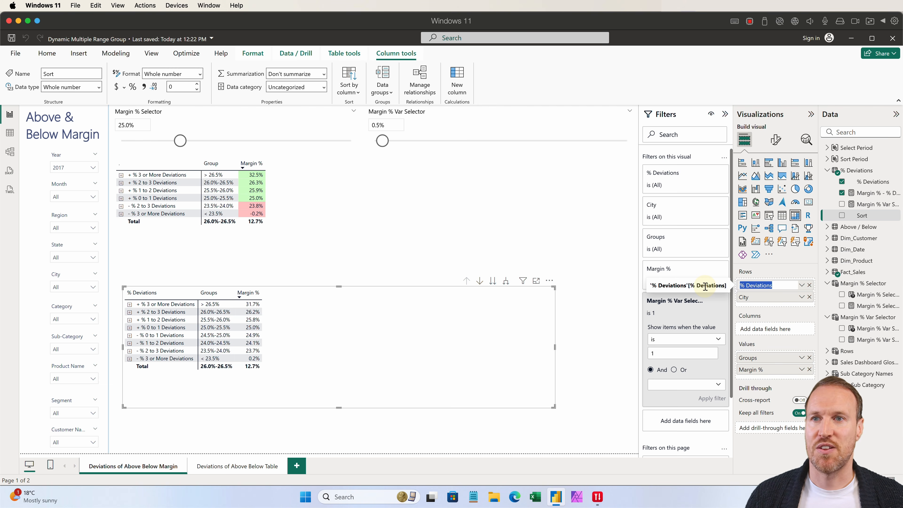
{"action": "type", "text": "."}
{"action": "key", "text": "Return"}
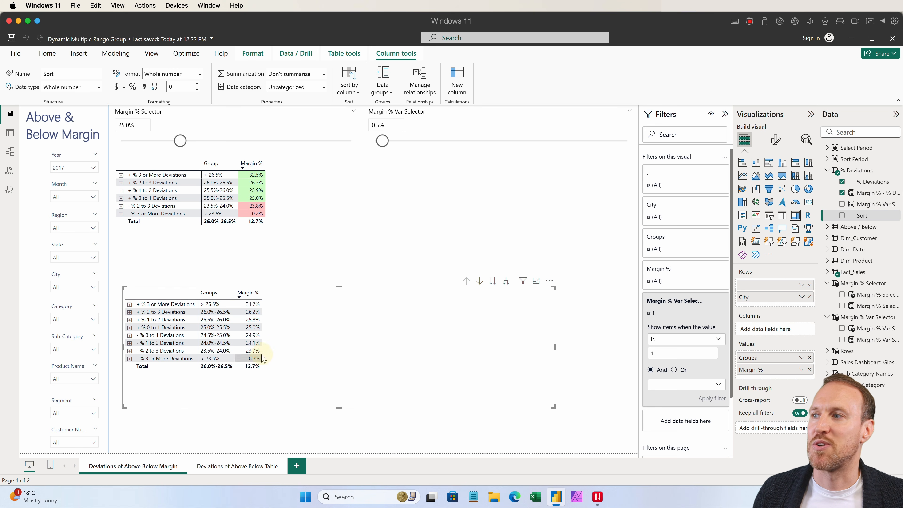
Turn off text wrap for the lower matrix's row headers and narrow the row label column until only the expand icons show
{"action": "mouse_move", "coordinate": [198, 293]}
{"action": "left_mouse_down"}
{"action": "mouse_move", "coordinate": [168, 295]}
{"action": "mouse_move", "coordinate": [197, 295]}
{"action": "left_mouse_up"}
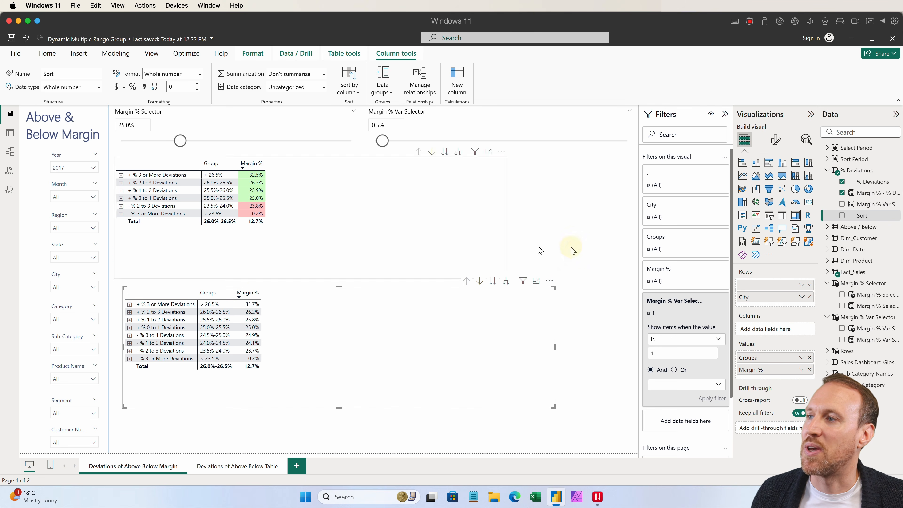
{"action": "left_click", "coordinate": [776, 140]}
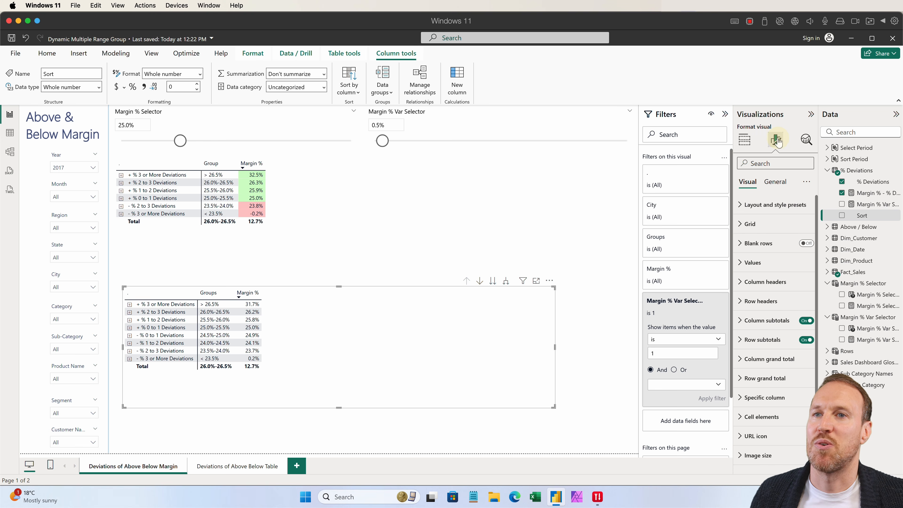
{"action": "left_click", "coordinate": [777, 301]}
{"action": "scroll", "coordinate": [778, 301], "scroll_direction": "down", "scroll_amount": 5}
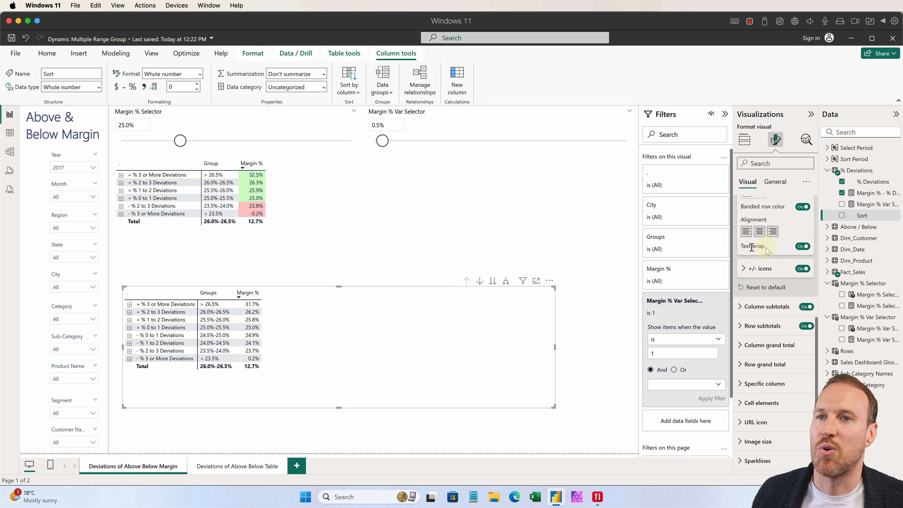
{"action": "left_click_drag", "start_coordinate": [197, 293], "coordinate": [136, 293]}
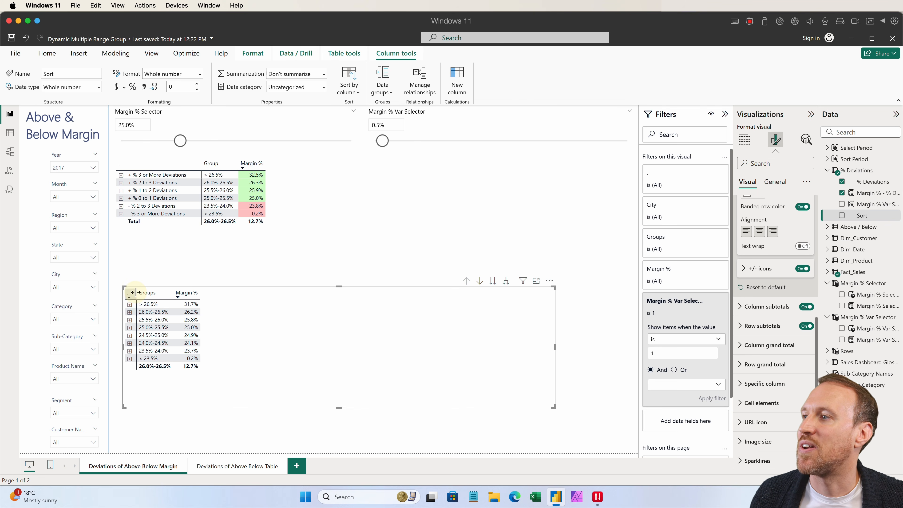
Enlarge the lower matrix upward and downward, checking the cities in its "> 26.5%" group before collapsing the group again
{"action": "left_click", "coordinate": [129, 305]}
{"action": "left_click_drag", "start_coordinate": [339, 287], "coordinate": [339, 264]}
{"action": "left_click_drag", "start_coordinate": [339, 408], "coordinate": [339, 424]}
{"action": "scroll", "coordinate": [167, 299], "scroll_direction": "down", "scroll_amount": 4}
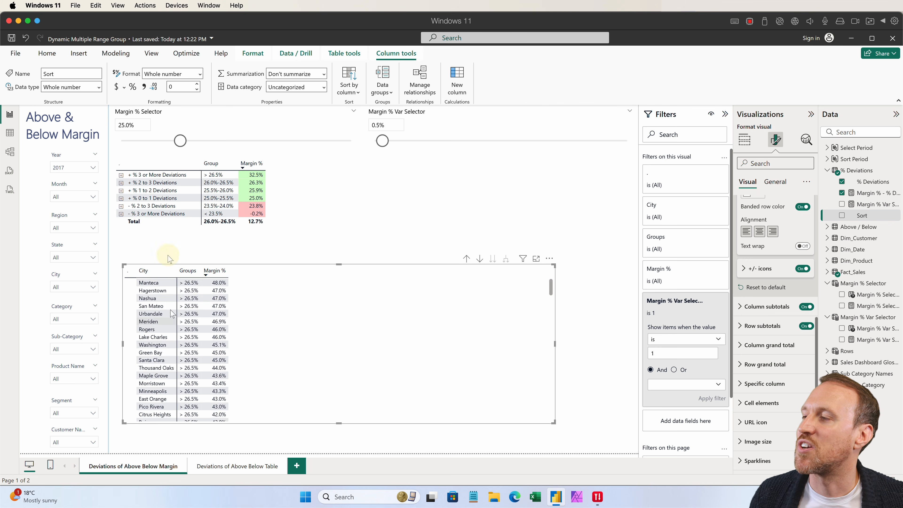
{"action": "scroll", "coordinate": [135, 281], "scroll_direction": "up", "scroll_amount": 4}
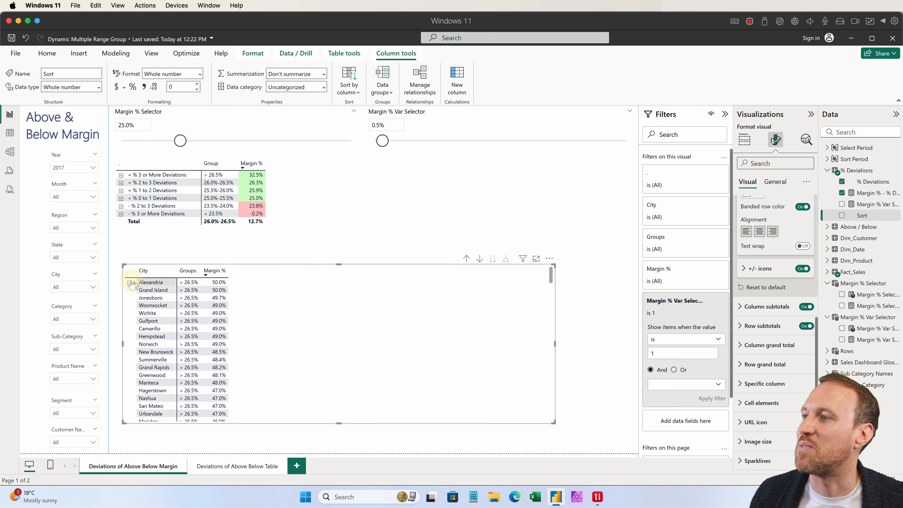
{"action": "left_click", "coordinate": [130, 282]}
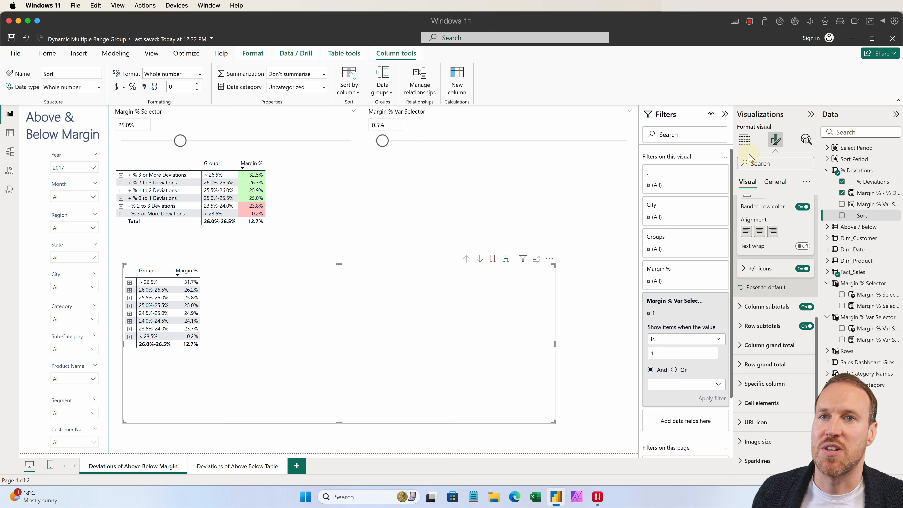
Replace City with the State field from Fact_Sales in the lower matrix's rows
{"action": "left_click", "coordinate": [745, 140]}
{"action": "left_click", "coordinate": [810, 297]}
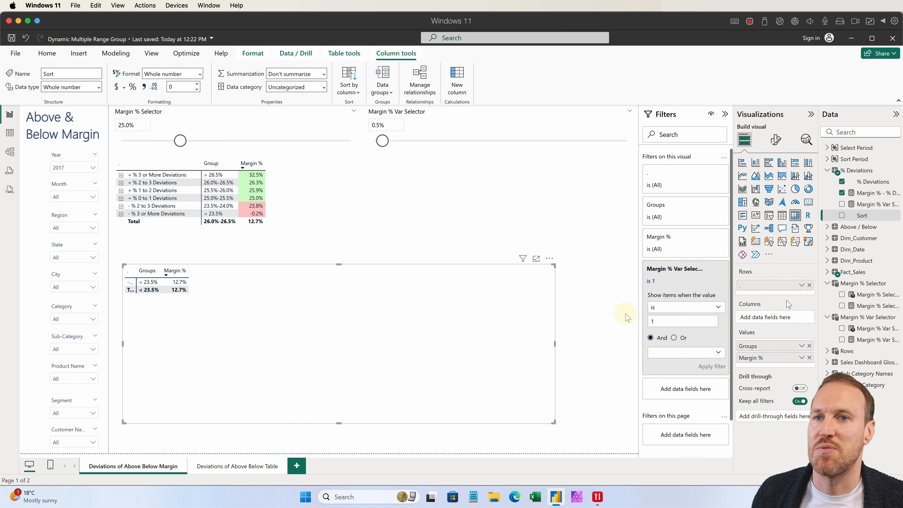
{"action": "left_click", "coordinate": [827, 272]}
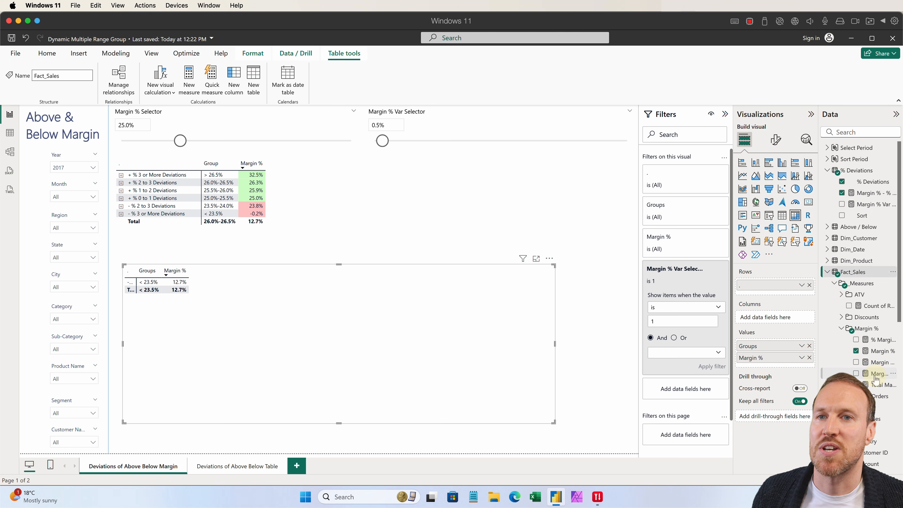
{"action": "scroll", "coordinate": [868, 392], "scroll_direction": "down", "scroll_amount": 5}
{"action": "left_click_drag", "start_coordinate": [868, 445], "coordinate": [791, 294]}
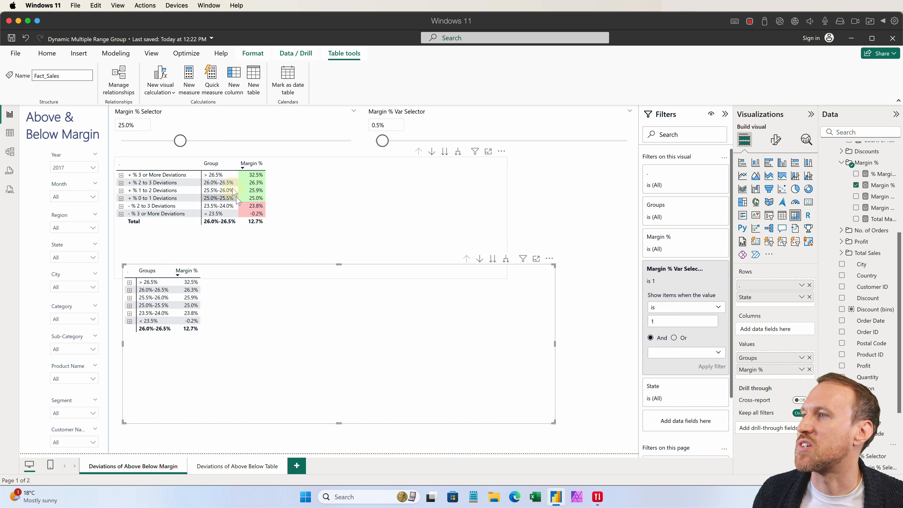
Compare the states in the 26.0%-26.5% group of both matrices, and check the upper matrix's "- % 2 to 3 Deviations" group
{"action": "left_click", "coordinate": [130, 291]}
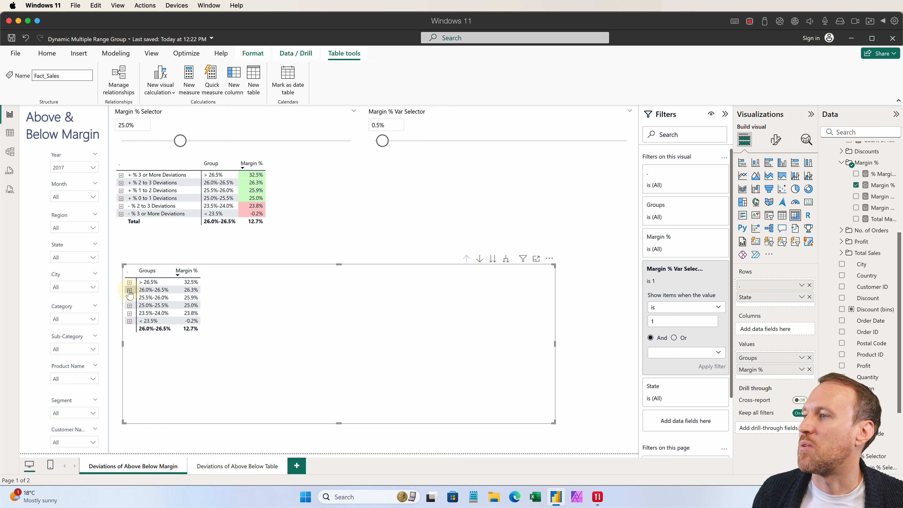
{"action": "left_click", "coordinate": [122, 183]}
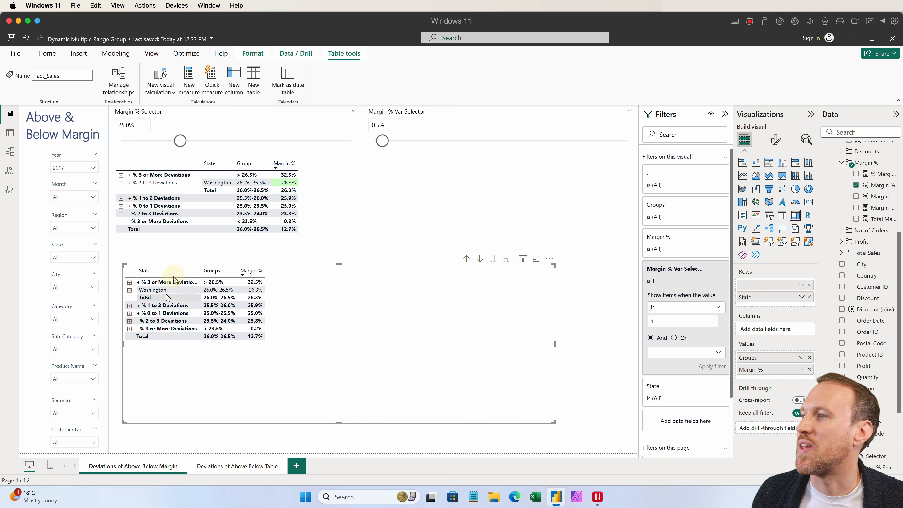
{"action": "left_click", "coordinate": [130, 293]}
{"action": "left_click", "coordinate": [121, 183]}
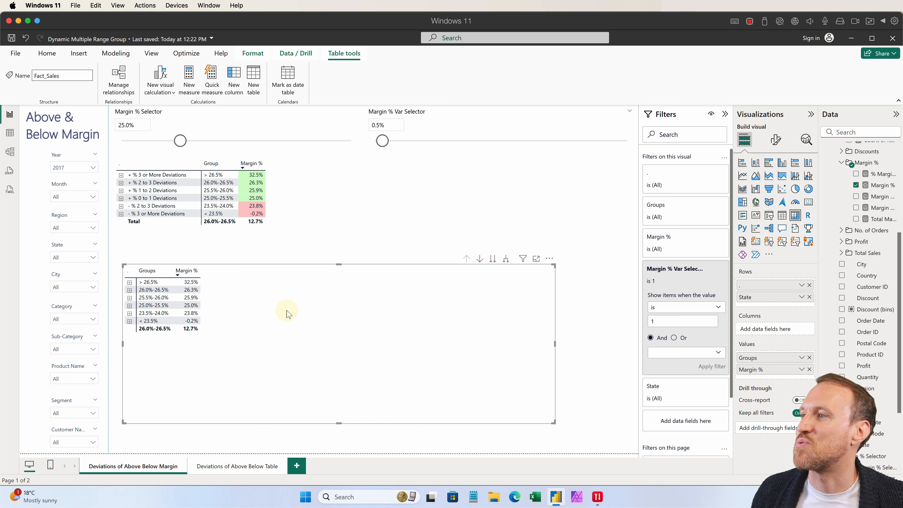
{"action": "left_click", "coordinate": [121, 206]}
{"action": "left_click", "coordinate": [121, 206]}
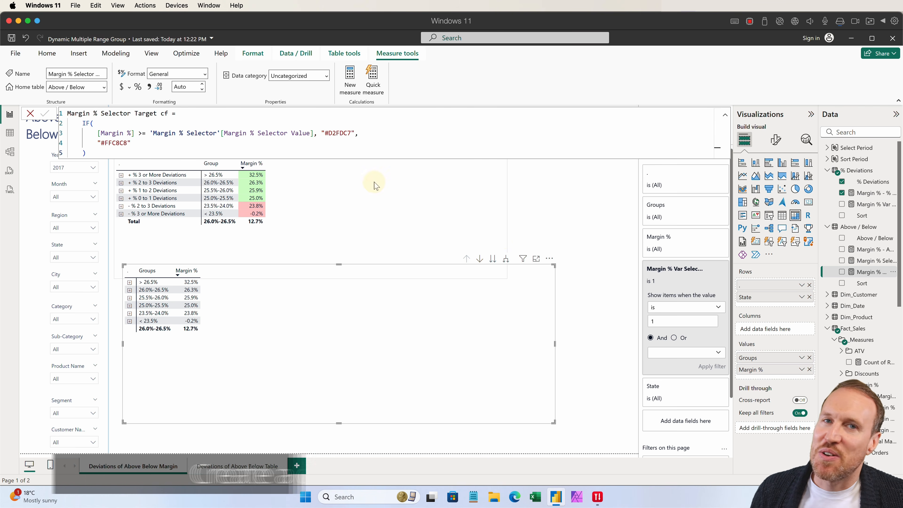
Examine the Margin % Selector Target cf measure's IF condition and its two colour codes against the upper matrix's shading
{"action": "left_click_drag", "start_coordinate": [76, 112], "coordinate": [155, 114]}
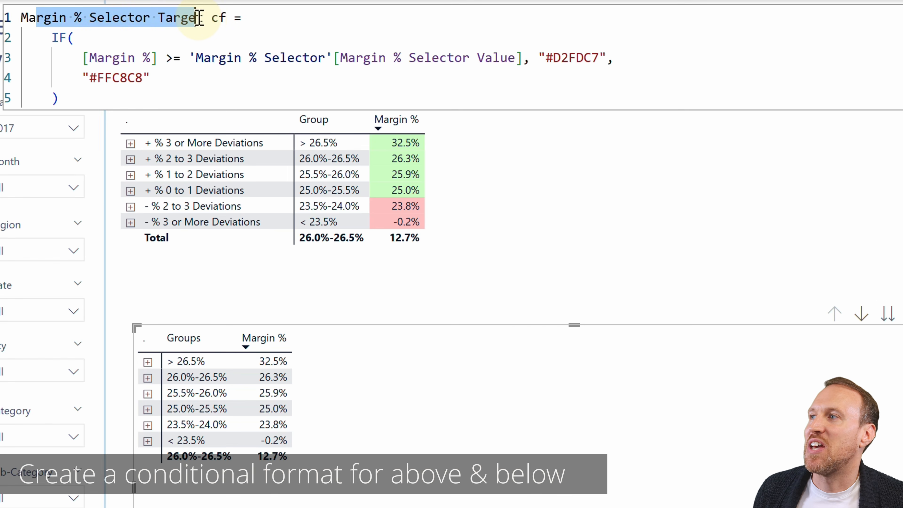
{"action": "double_click", "coordinate": [158, 114]}
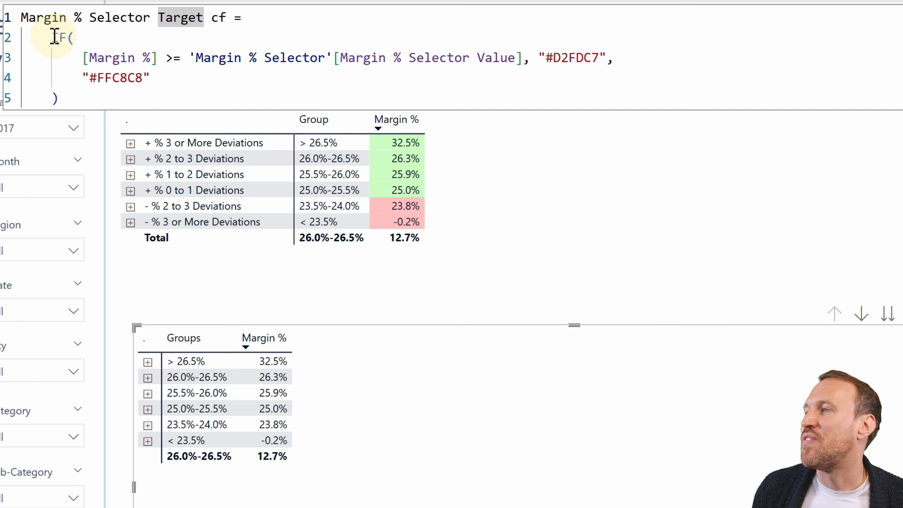
{"action": "left_click", "coordinate": [155, 57]}
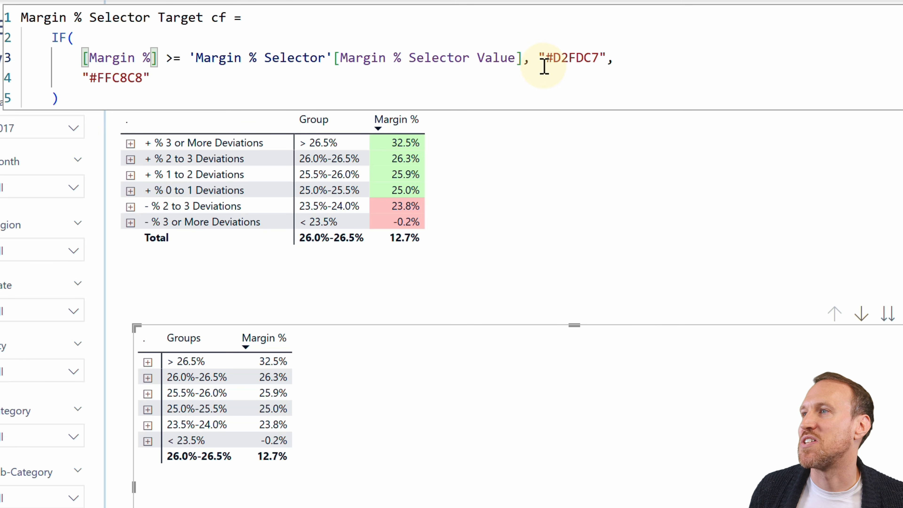
{"action": "left_click", "coordinate": [541, 57]}
{"action": "left_click_drag", "start_coordinate": [540, 58], "coordinate": [605, 58]}
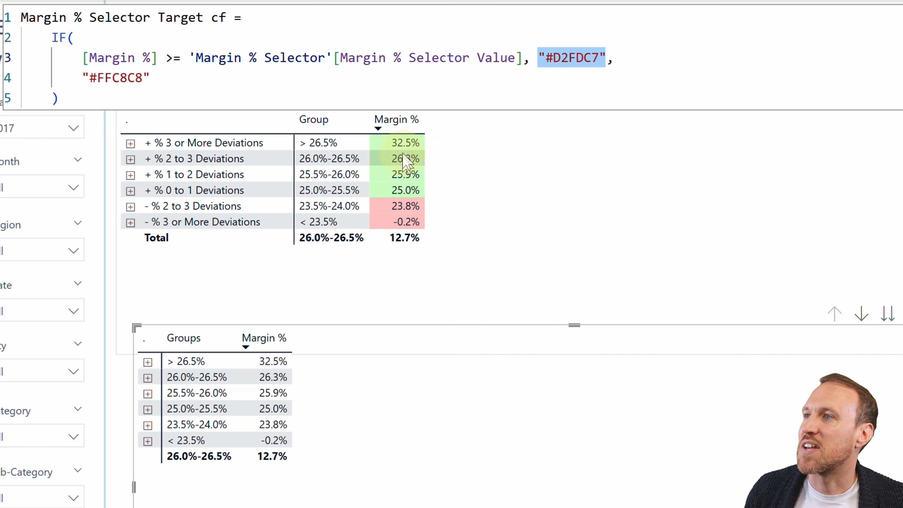
{"action": "left_click_drag", "start_coordinate": [186, 82], "coordinate": [81, 78]}
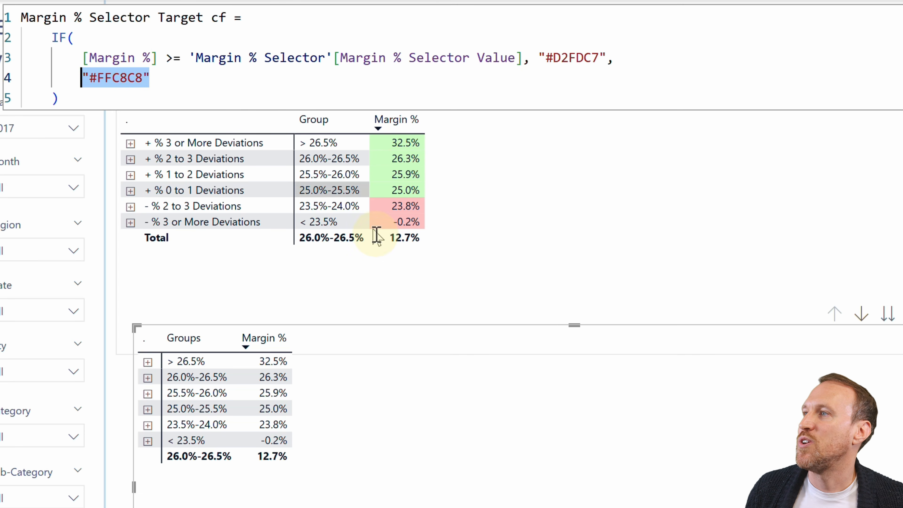
{"action": "left_click", "coordinate": [479, 99]}
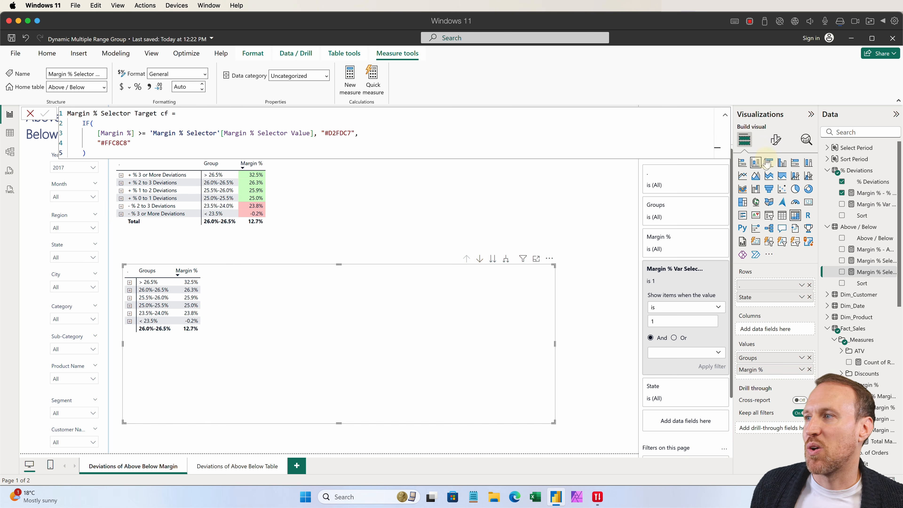
Turn on background color in the lower matrix's cell elements for the Margin % series
{"action": "left_click", "coordinate": [776, 139]}
{"action": "scroll", "coordinate": [761, 338], "scroll_direction": "down", "scroll_amount": 1}
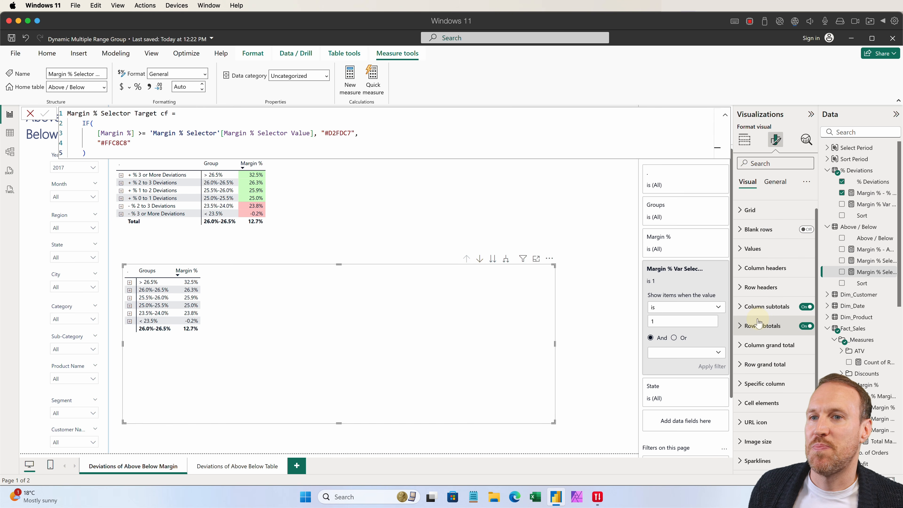
{"action": "left_click", "coordinate": [761, 403]}
{"action": "scroll", "coordinate": [776, 347], "scroll_direction": "down", "scroll_amount": 5}
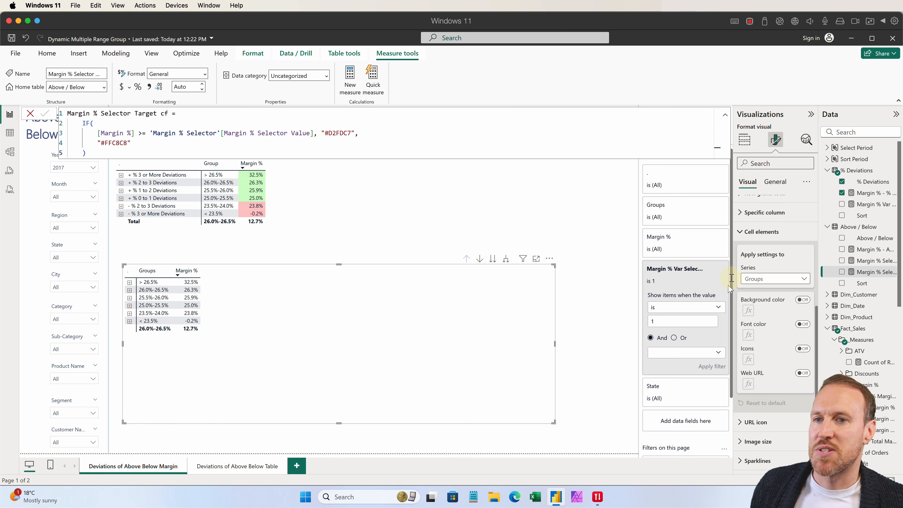
{"action": "left_click", "coordinate": [776, 278]}
{"action": "left_click", "coordinate": [747, 301]}
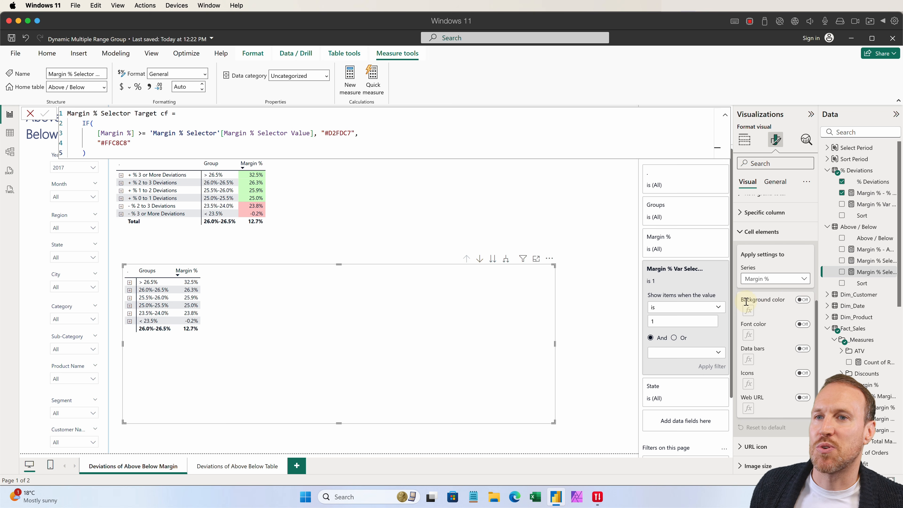
{"action": "left_click", "coordinate": [804, 300]}
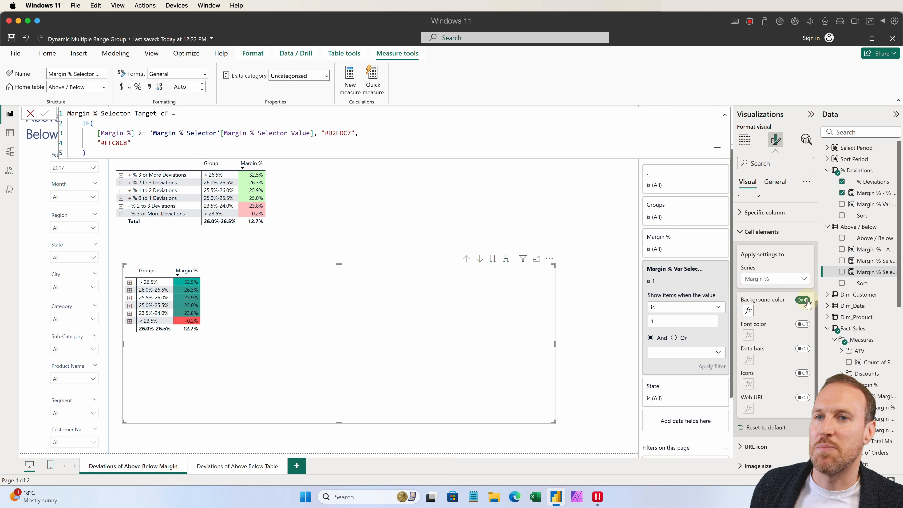
Base the Margin % background color on a field value, using the Margin % Selector Target cf measure
{"action": "left_click", "coordinate": [748, 311]}
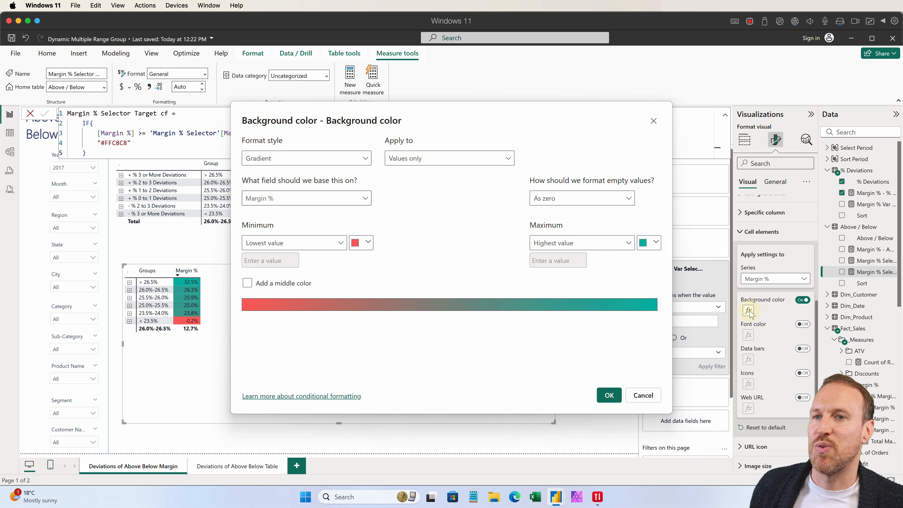
{"action": "left_click", "coordinate": [339, 161]}
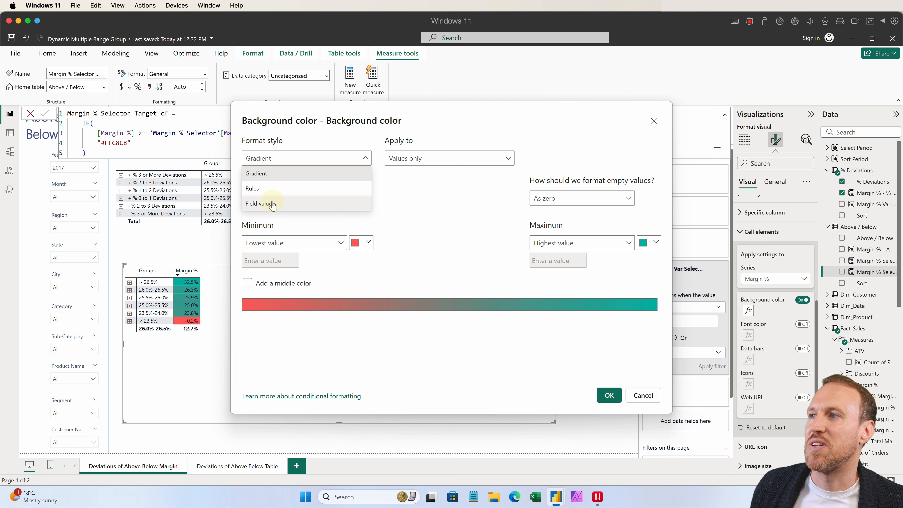
{"action": "left_click", "coordinate": [273, 205]}
{"action": "left_click", "coordinate": [308, 200]}
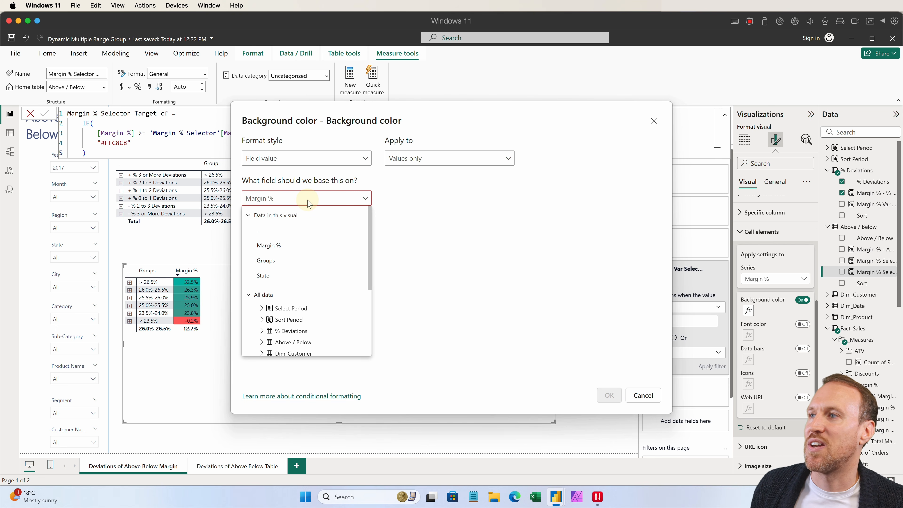
{"action": "type", "text": "cf"}
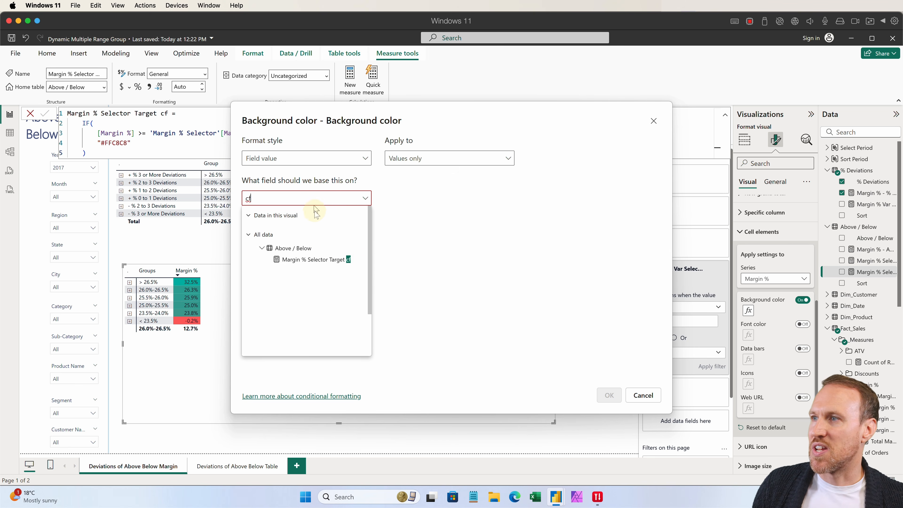
{"action": "left_click", "coordinate": [320, 261]}
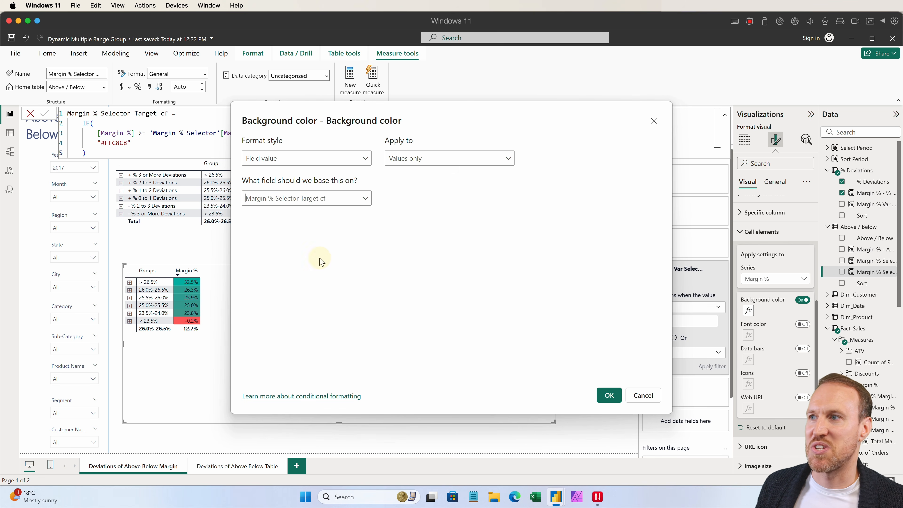
{"action": "left_click", "coordinate": [609, 395]}
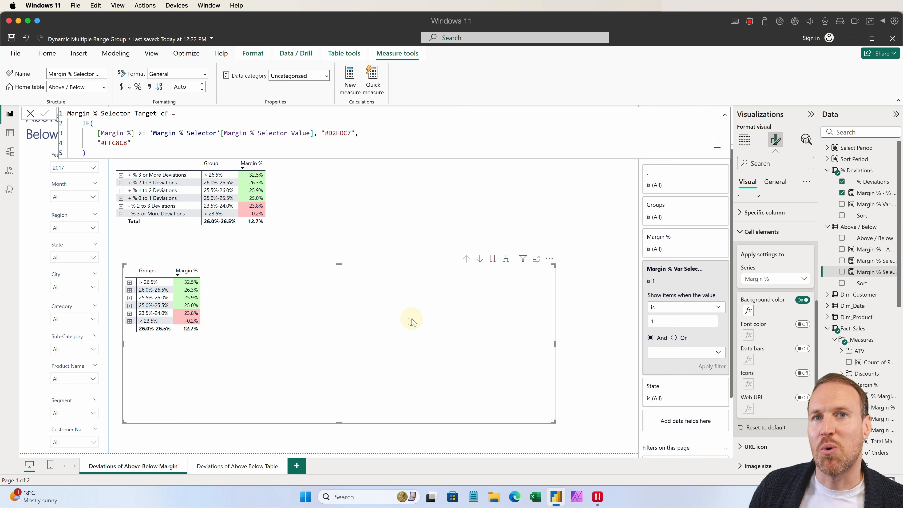
{"action": "left_click", "coordinate": [529, 186]}
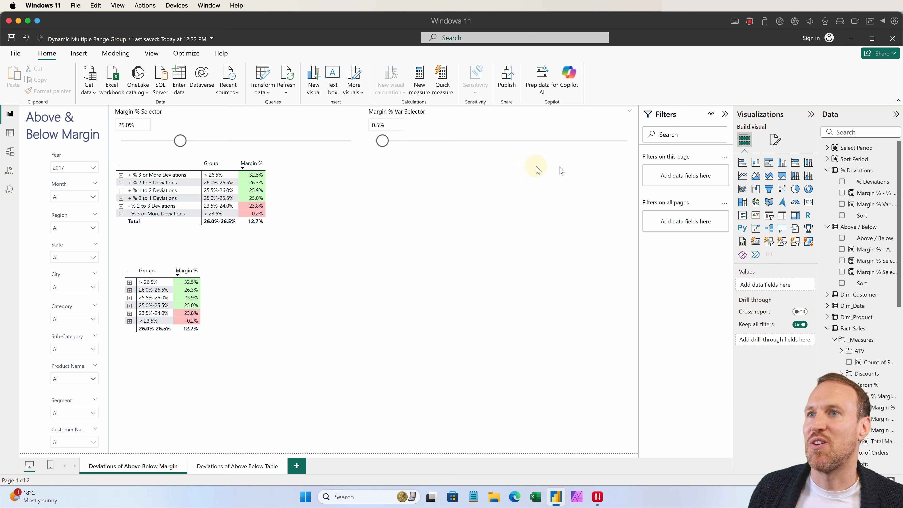
Add the Total Sales and % Sales measures to the lower matrix's values, below Margin %
{"action": "left_click", "coordinate": [254, 297]}
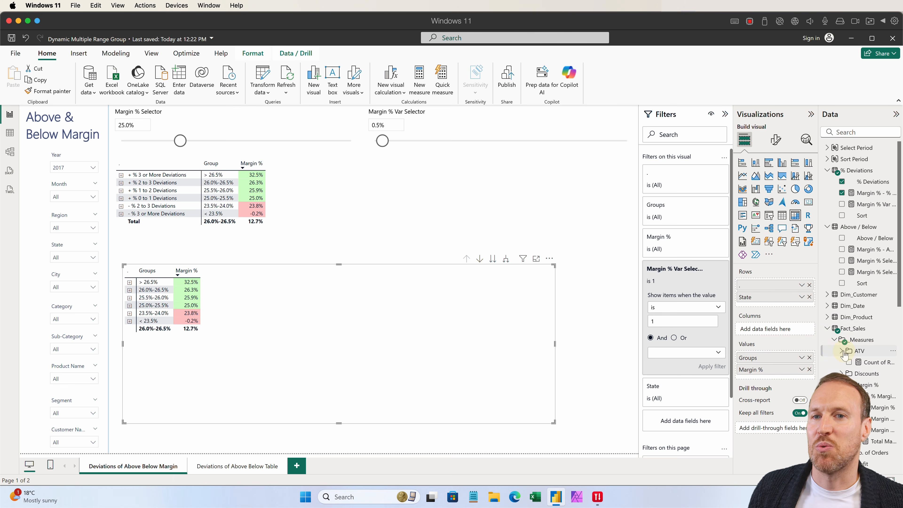
{"action": "scroll", "coordinate": [860, 303], "scroll_direction": "down", "scroll_amount": 3}
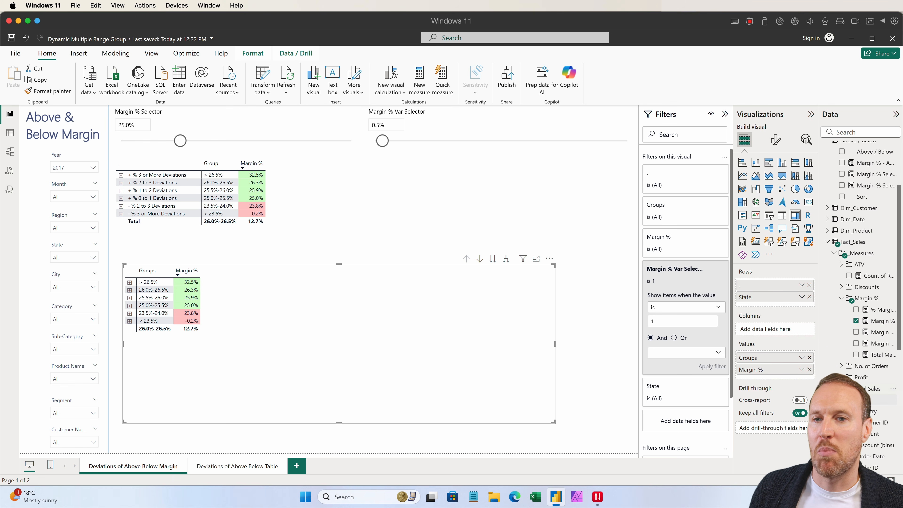
{"action": "scroll", "coordinate": [876, 377], "scroll_direction": "down", "scroll_amount": 1}
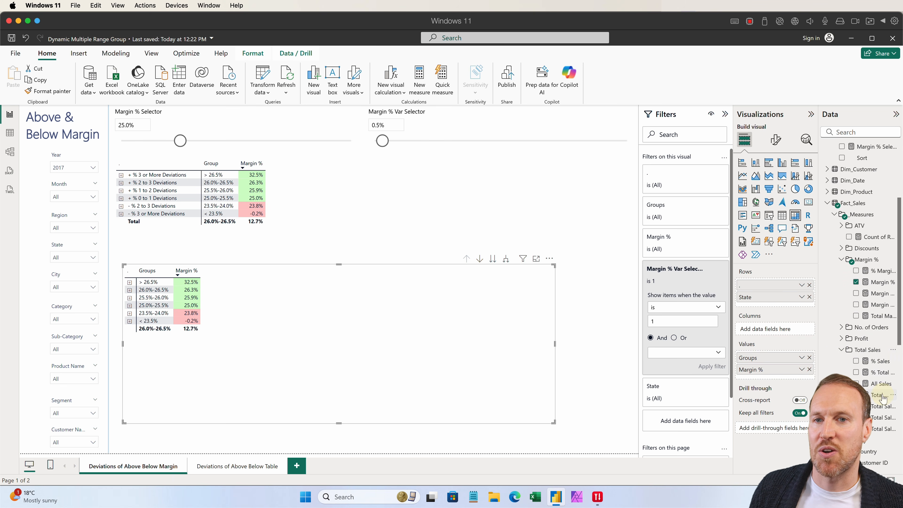
{"action": "left_click_drag", "start_coordinate": [794, 377], "coordinate": [795, 390]}
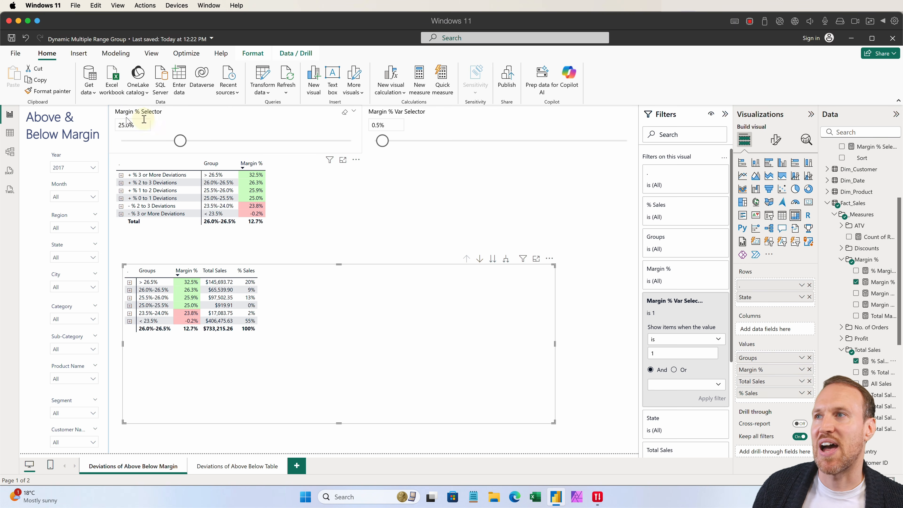
Set the Margin % Selector to 18.0% and the Margin % Var Selector to 1.0%
{"action": "left_click_drag", "start_coordinate": [180, 141], "coordinate": [163, 143]}
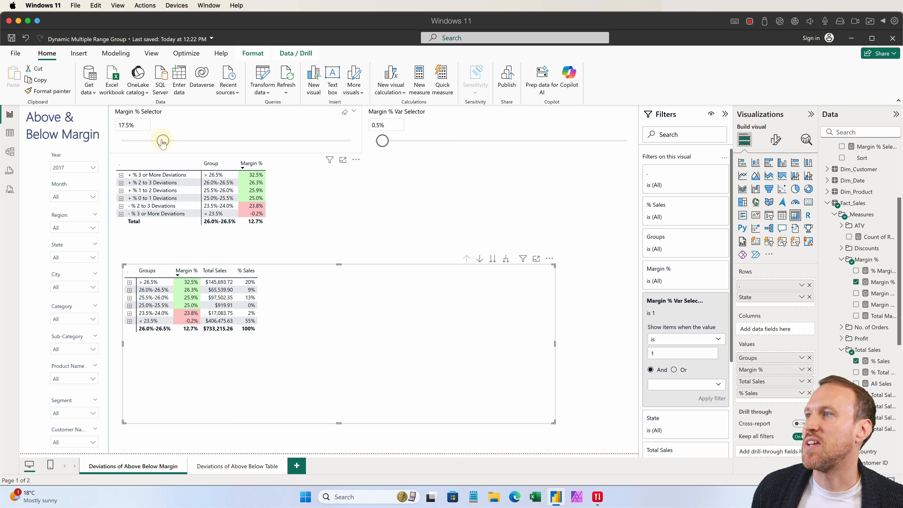
{"action": "left_click_drag", "start_coordinate": [382, 143], "coordinate": [387, 143]}
{"action": "left_click", "coordinate": [255, 285]}
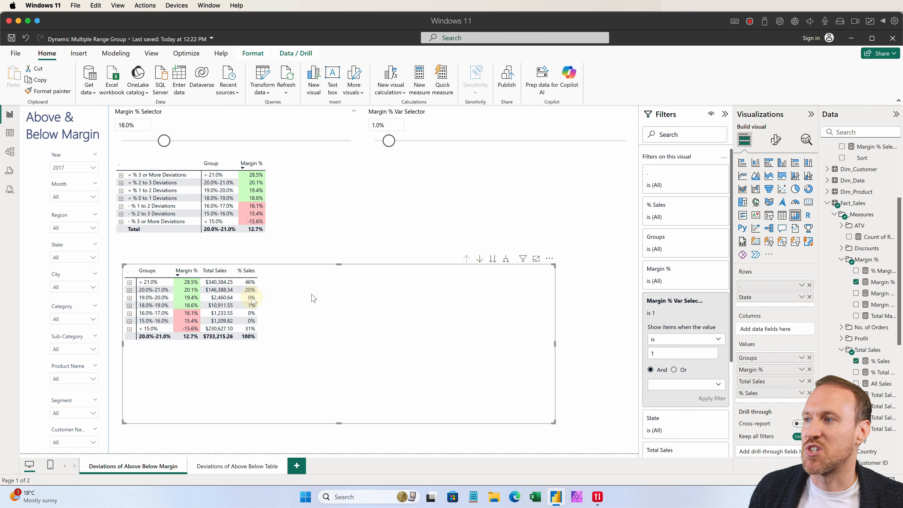
Limit the lower matrix's specific column formatting for the Groups series to the total only, and make its text color white
{"action": "left_click", "coordinate": [775, 145]}
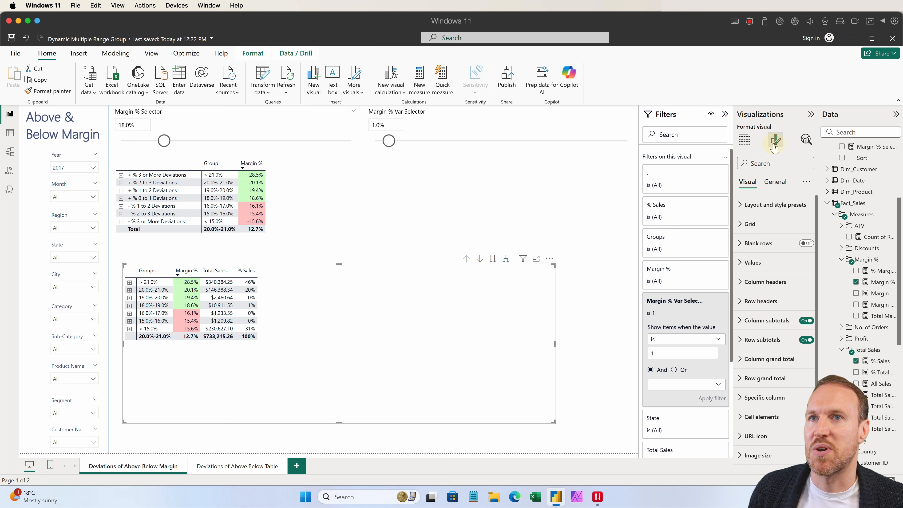
{"action": "scroll", "coordinate": [761, 310], "scroll_direction": "down", "scroll_amount": 1}
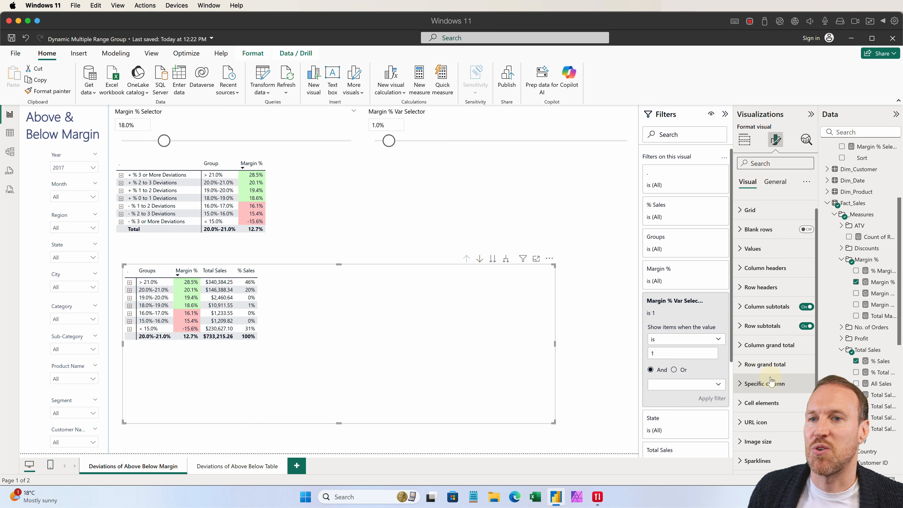
{"action": "left_click", "coordinate": [764, 384]}
{"action": "scroll", "coordinate": [768, 320], "scroll_direction": "down", "scroll_amount": 5}
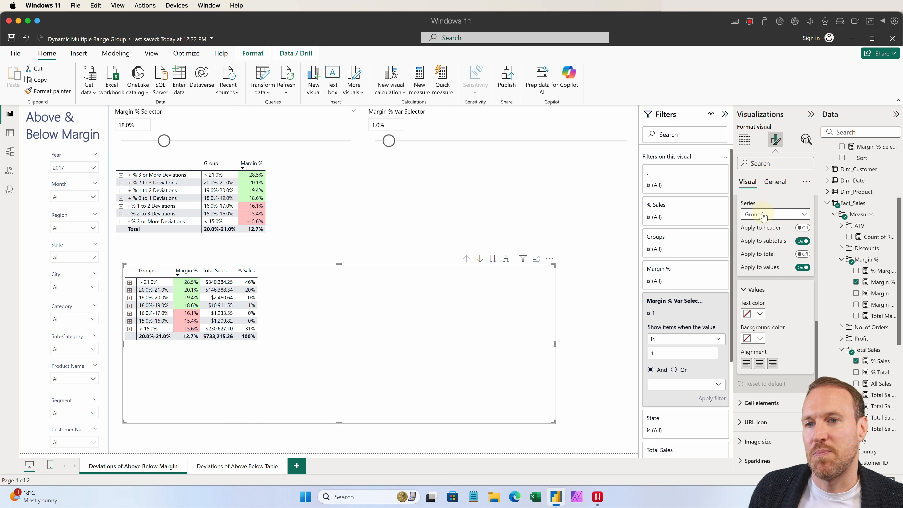
{"action": "left_click", "coordinate": [803, 254]}
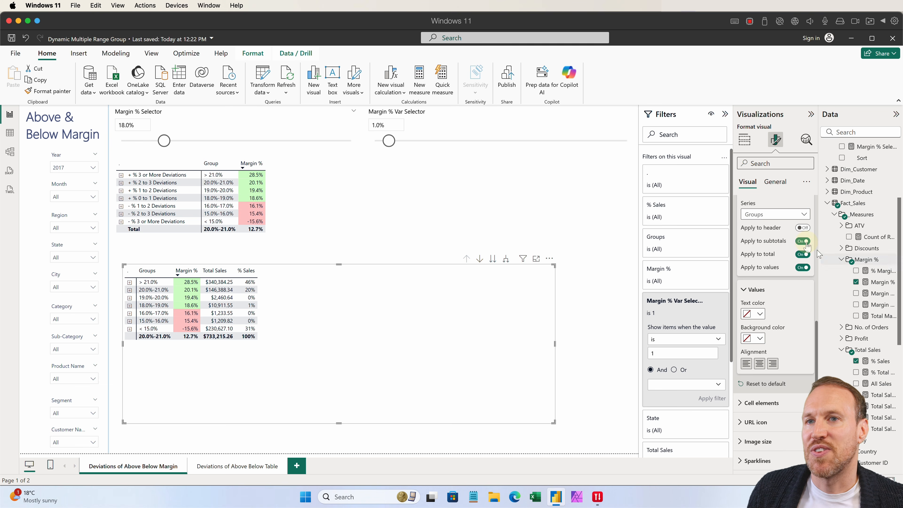
{"action": "left_click", "coordinate": [803, 241]}
{"action": "left_click", "coordinate": [803, 267]}
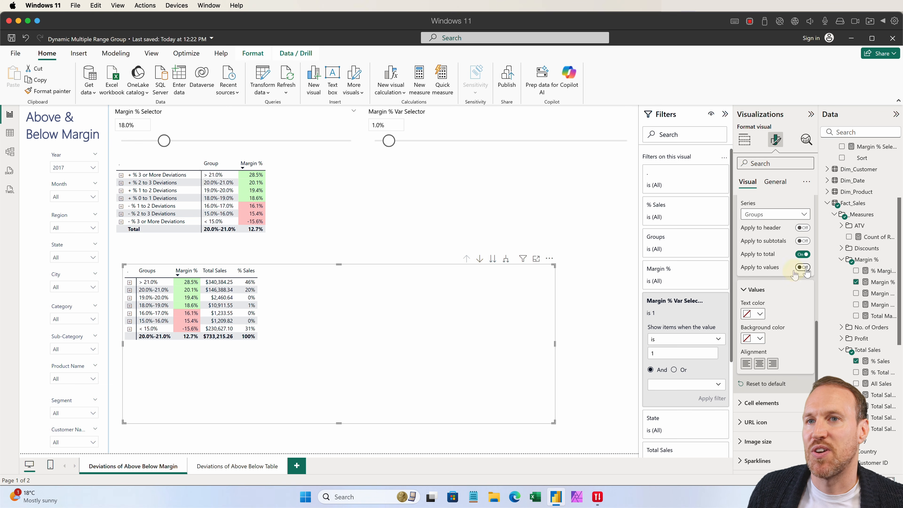
{"action": "left_click", "coordinate": [761, 315]}
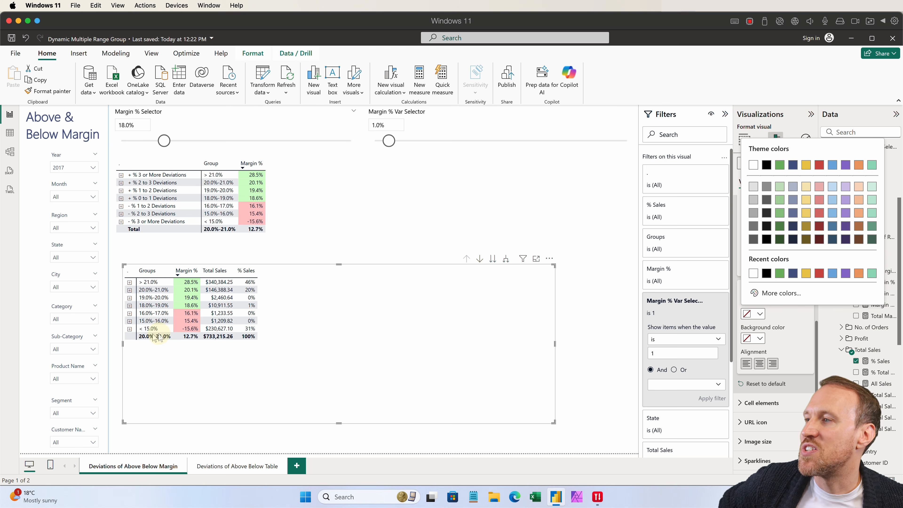
{"action": "left_click", "coordinate": [753, 166]}
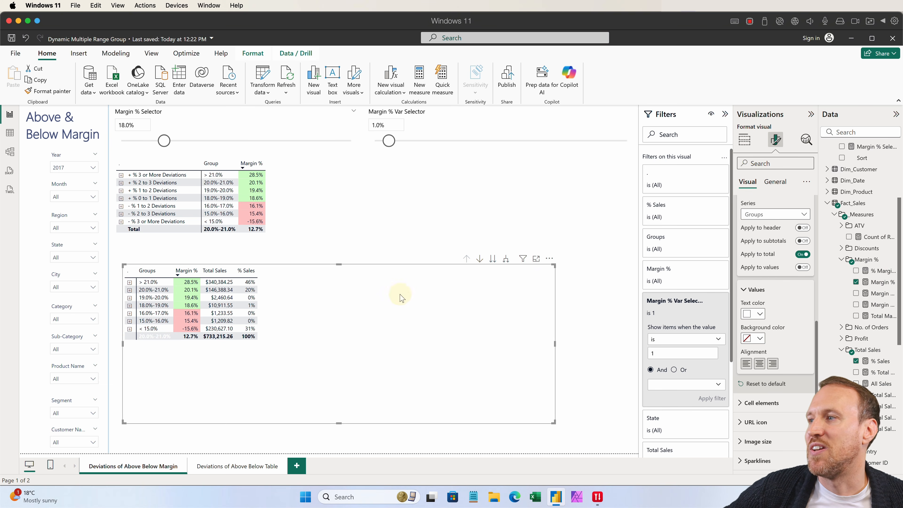
{"action": "left_click", "coordinate": [745, 140]}
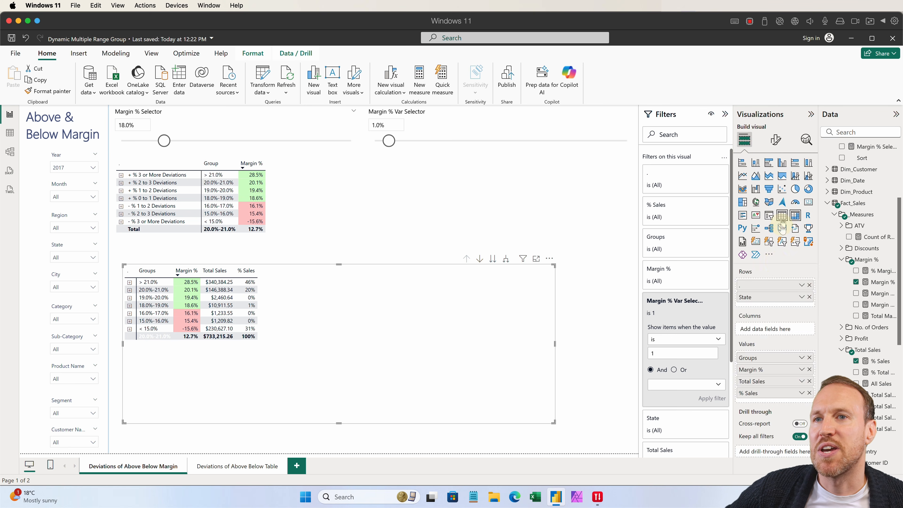
{"action": "left_click", "coordinate": [776, 139]}
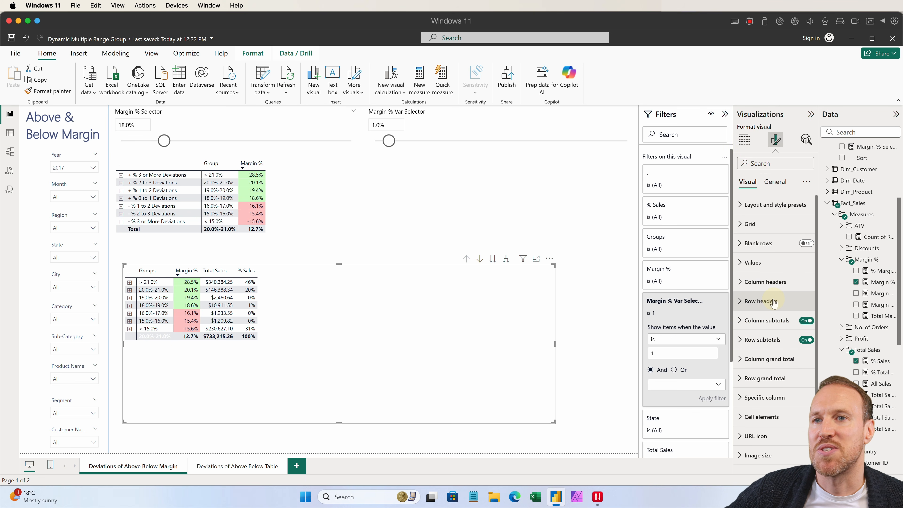
{"action": "left_click", "coordinate": [753, 262]}
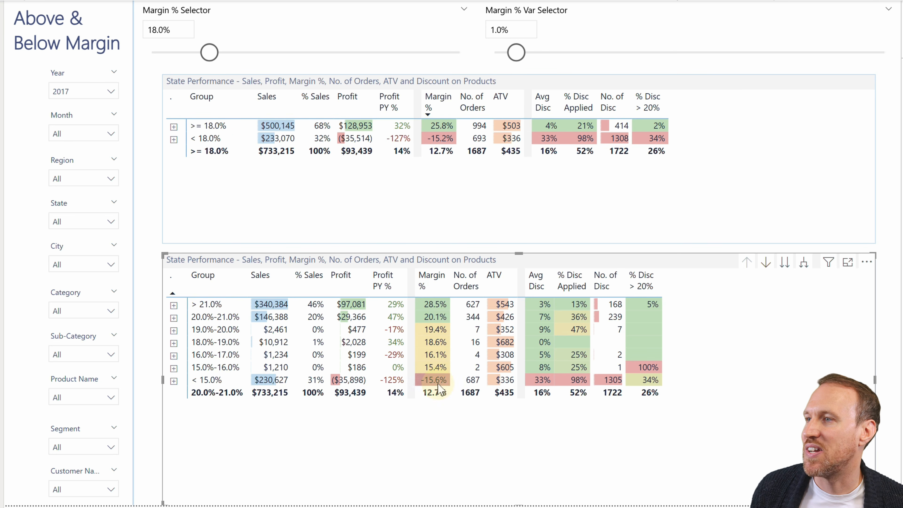
Sort the lower State Performance matrix by Margin % descending, and expand the < 15.0% group to review its states before collapsing it
{"action": "left_click", "coordinate": [440, 292]}
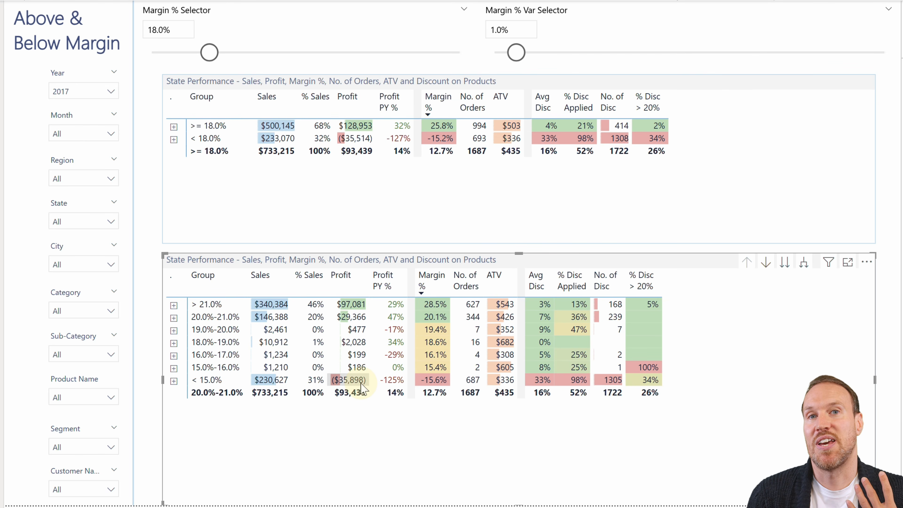
{"action": "left_click", "coordinate": [173, 381]}
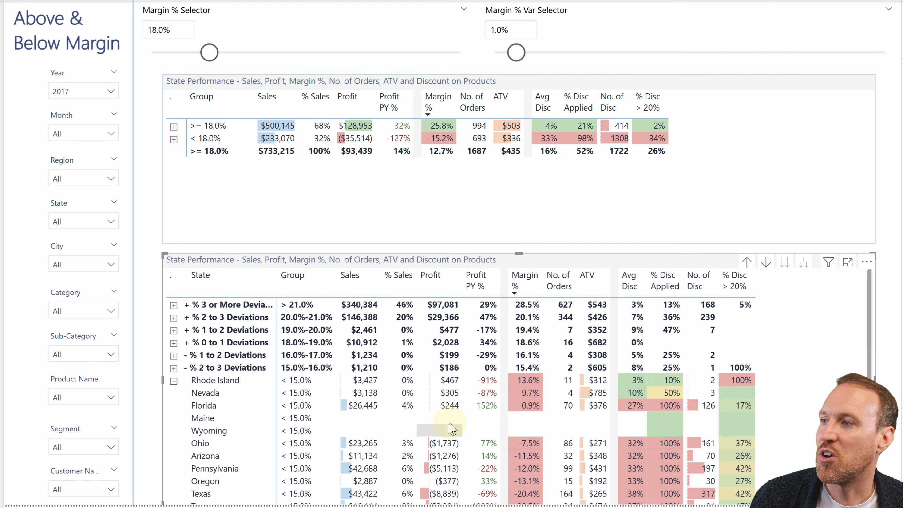
{"action": "scroll", "coordinate": [455, 428], "scroll_direction": "down", "scroll_amount": 1}
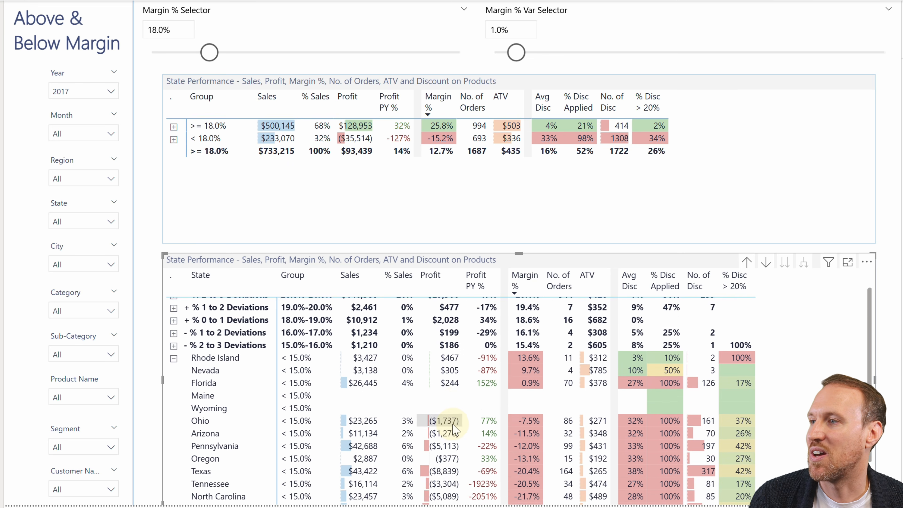
{"action": "scroll", "coordinate": [454, 429], "scroll_direction": "down", "scroll_amount": 1}
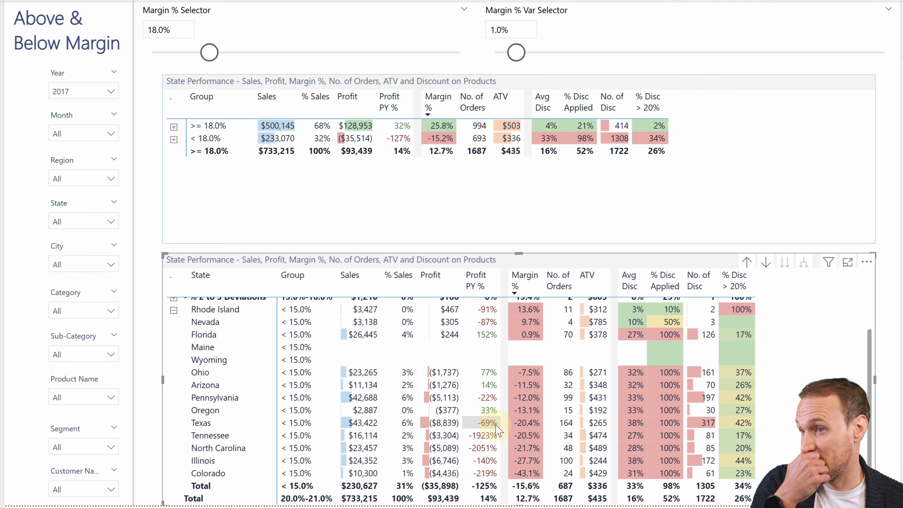
{"action": "scroll", "coordinate": [496, 425], "scroll_direction": "up", "scroll_amount": 1}
{"action": "left_click", "coordinate": [174, 334]}
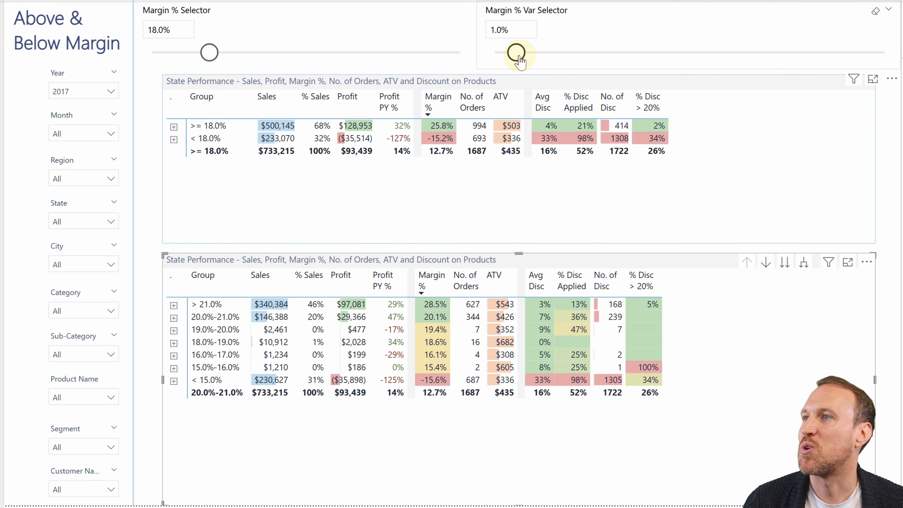
Try a 3.0% variance in the Margin % Var Selector, raise it to 5.0%, and select the upper State Performance matrix
{"action": "left_click_drag", "start_coordinate": [519, 57], "coordinate": [556, 55]}
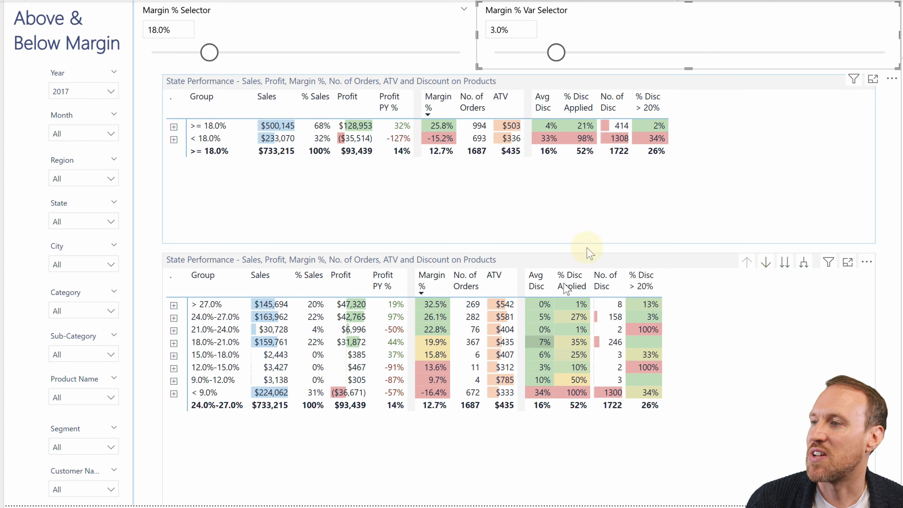
{"action": "left_click_drag", "start_coordinate": [556, 55], "coordinate": [596, 54]}
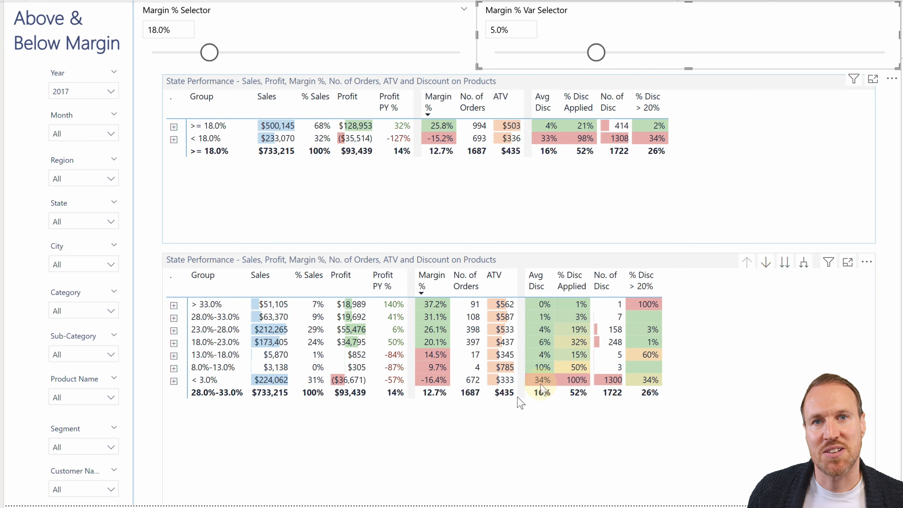
{"action": "left_click", "coordinate": [483, 216]}
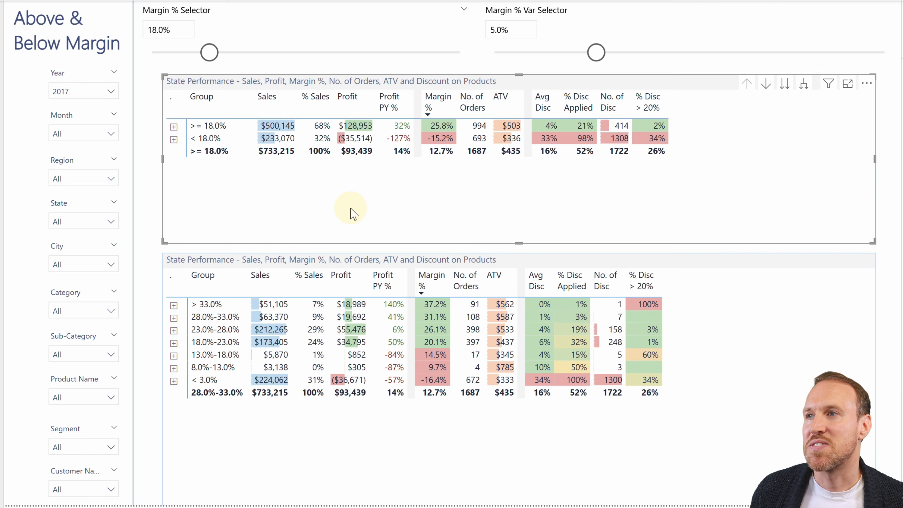